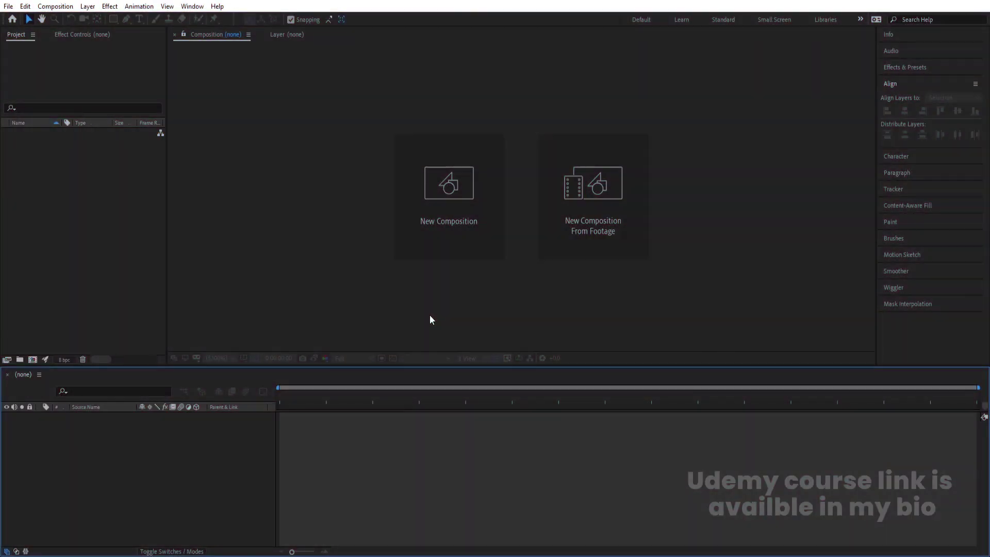
Create a 1920×1080 composition named Main Animation.
{"action": "left_click", "coordinate": [429, 150]}
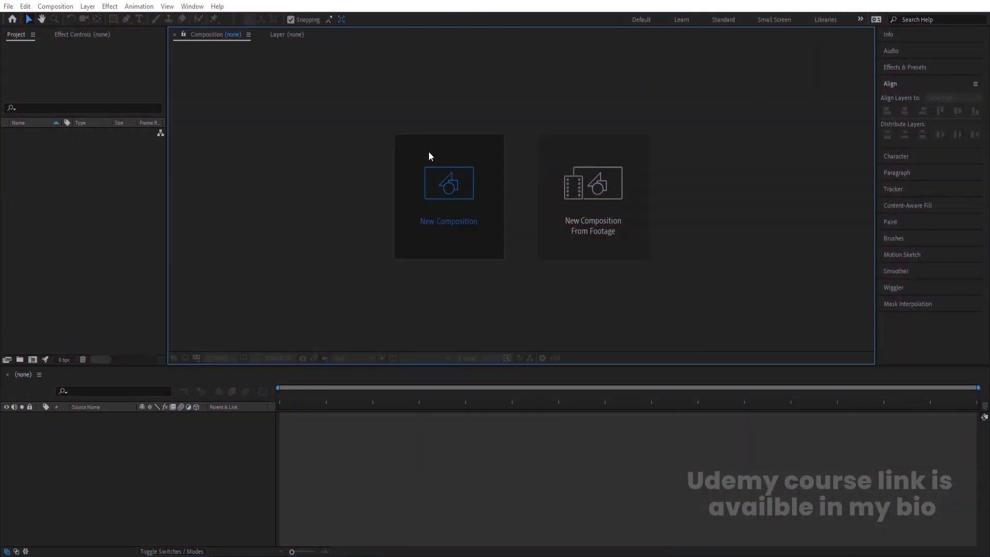
{"action": "type", "text": "Main"}
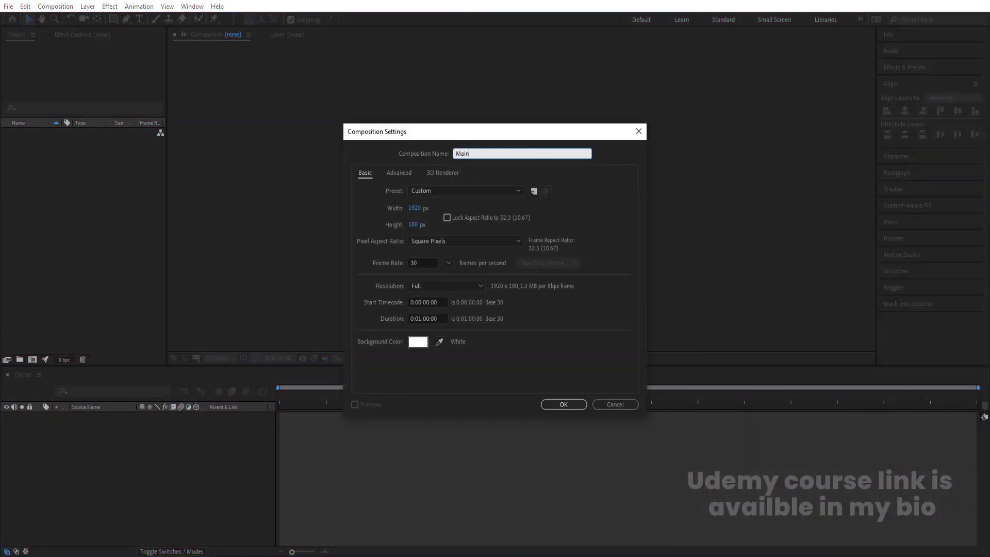
{"action": "type", "text": " Animation"}
{"action": "left_click", "coordinate": [414, 224]}
{"action": "type", "text": "1080"}
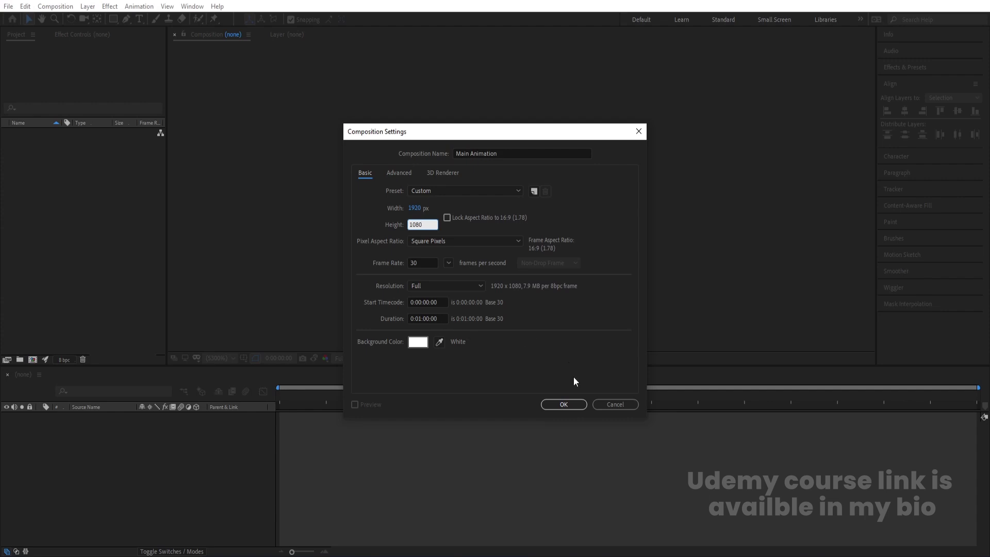
{"action": "left_click", "coordinate": [563, 405]}
Show the title/action safe guides, then start another new composition with Ctrl+N.
{"action": "left_click", "coordinate": [243, 357]}
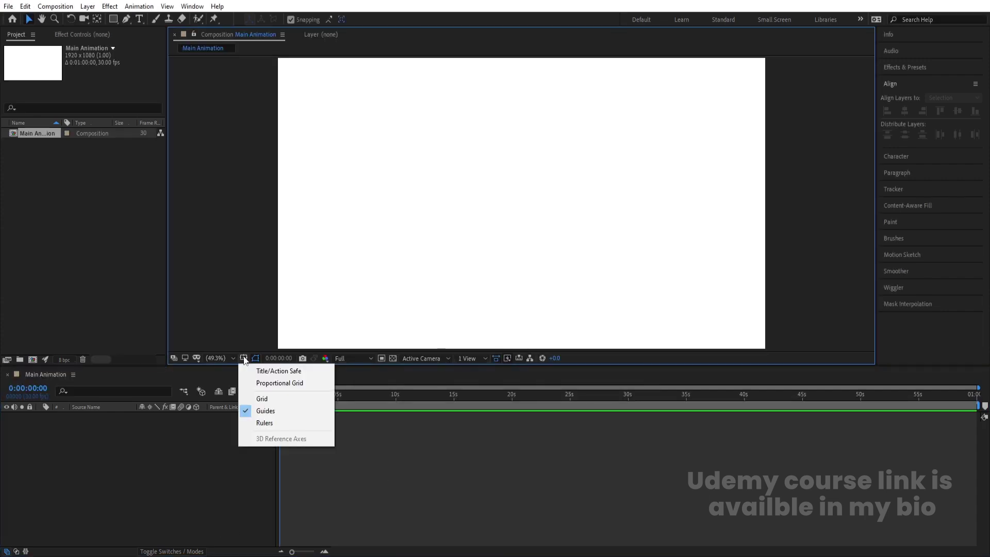
{"action": "left_click", "coordinate": [267, 371]}
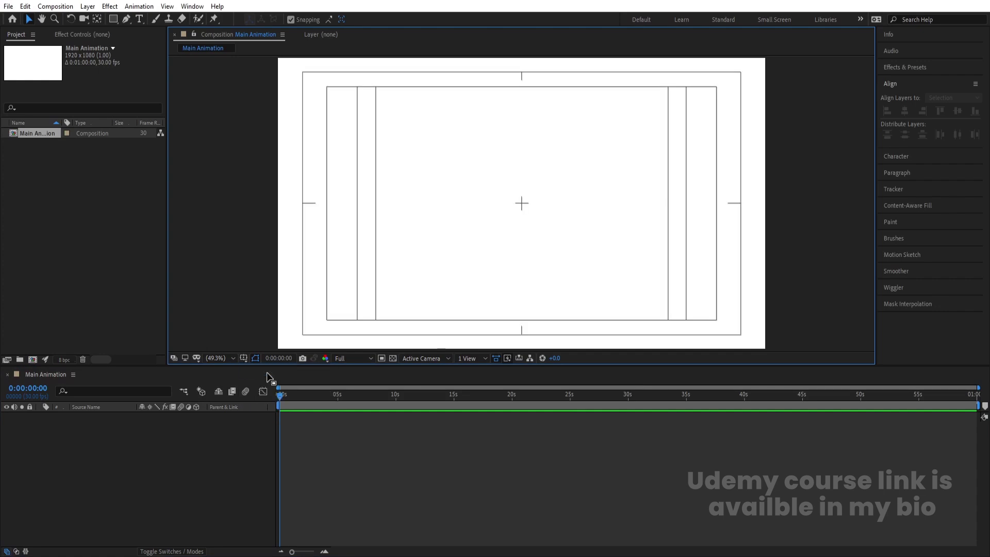
{"action": "left_click", "coordinate": [187, 473]}
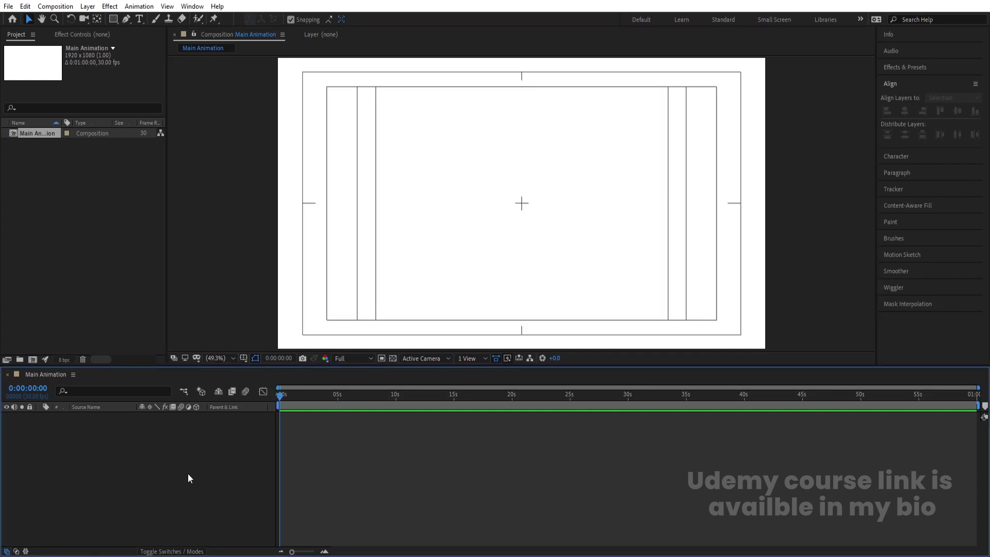
{"action": "key", "text": "ctrl+n"}
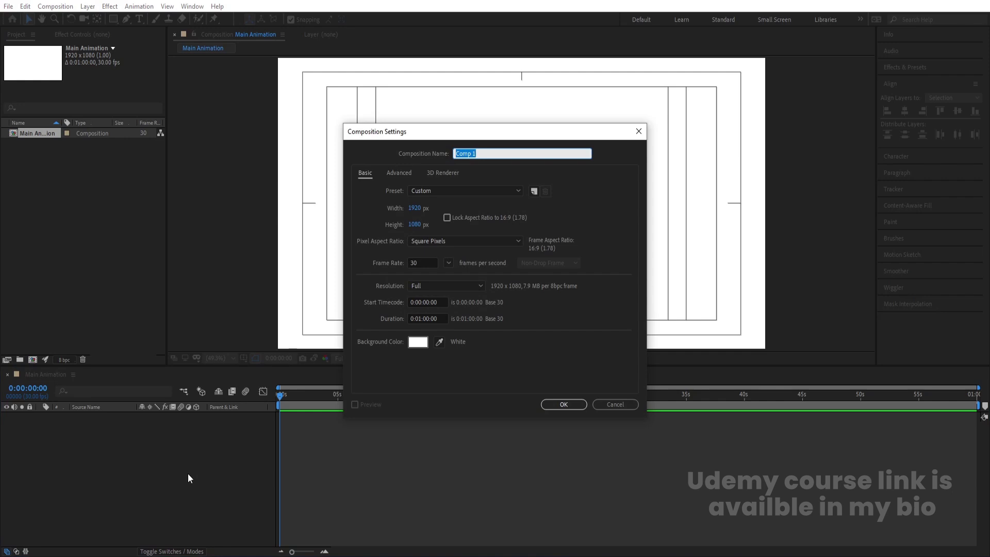
Name the new composition Strip and set its height to 1080/8, giving 135 px.
{"action": "type", "text": "Strip"}
{"action": "left_click", "coordinate": [421, 209]}
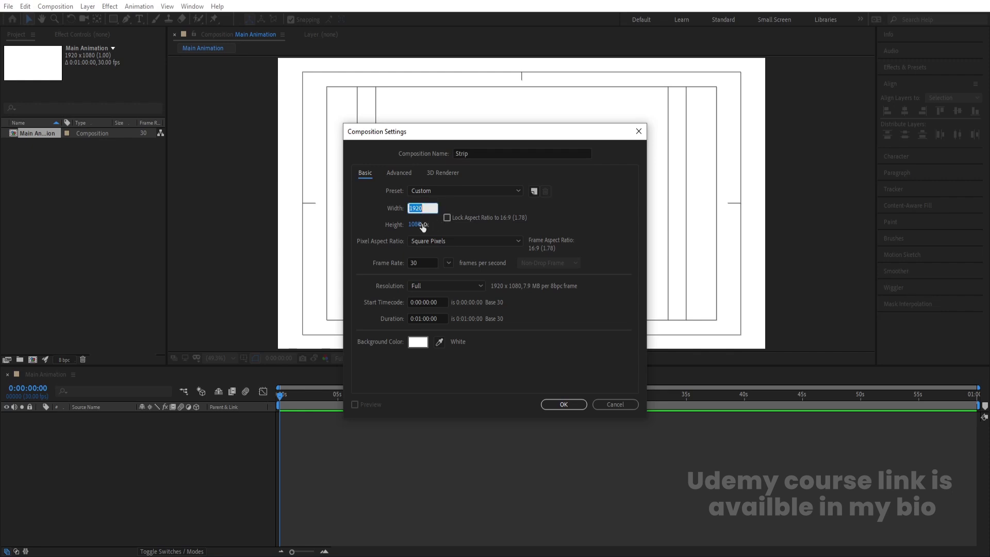
{"action": "left_click", "coordinate": [422, 227]}
{"action": "left_click", "coordinate": [427, 225]}
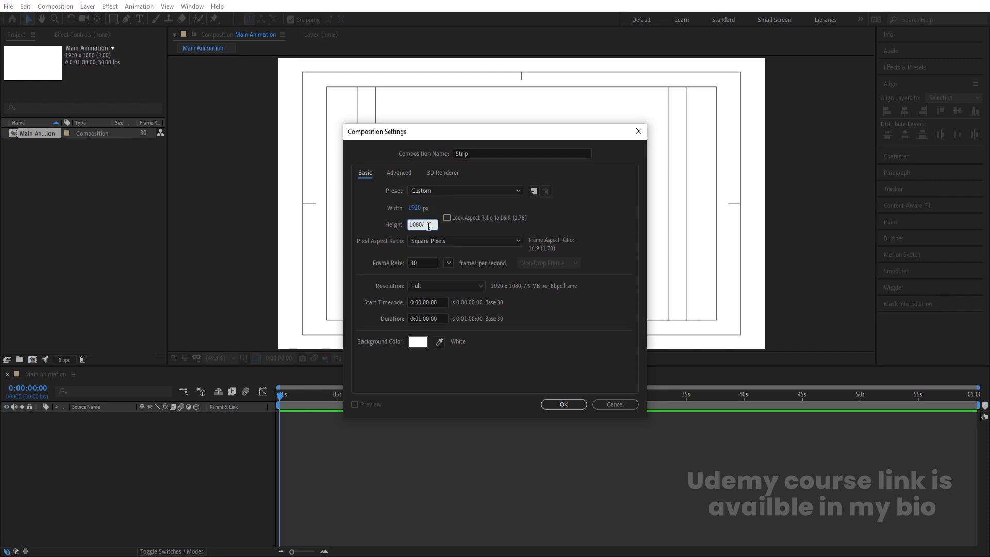
{"action": "type", "text": "/8"}
{"action": "left_click", "coordinate": [430, 262]}
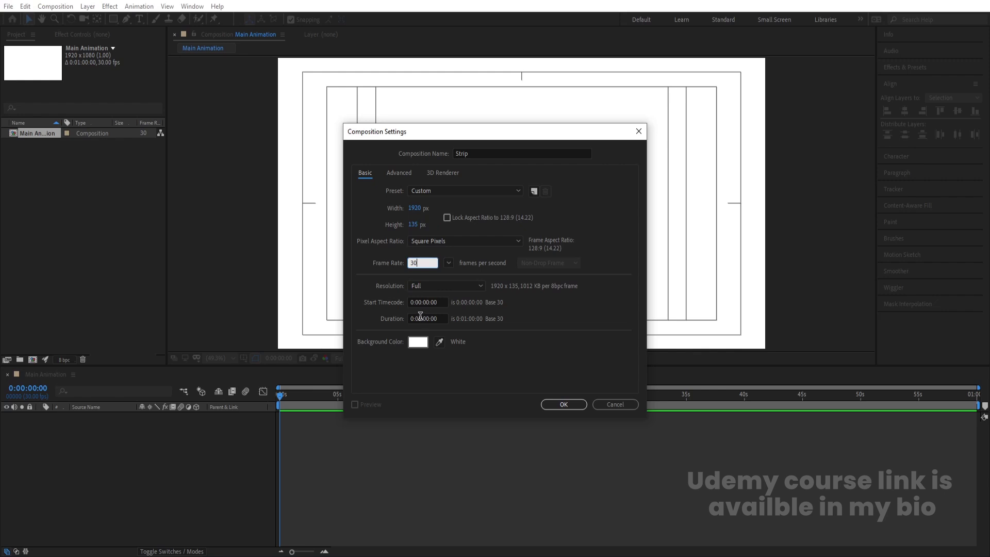
{"action": "left_click", "coordinate": [551, 404]}
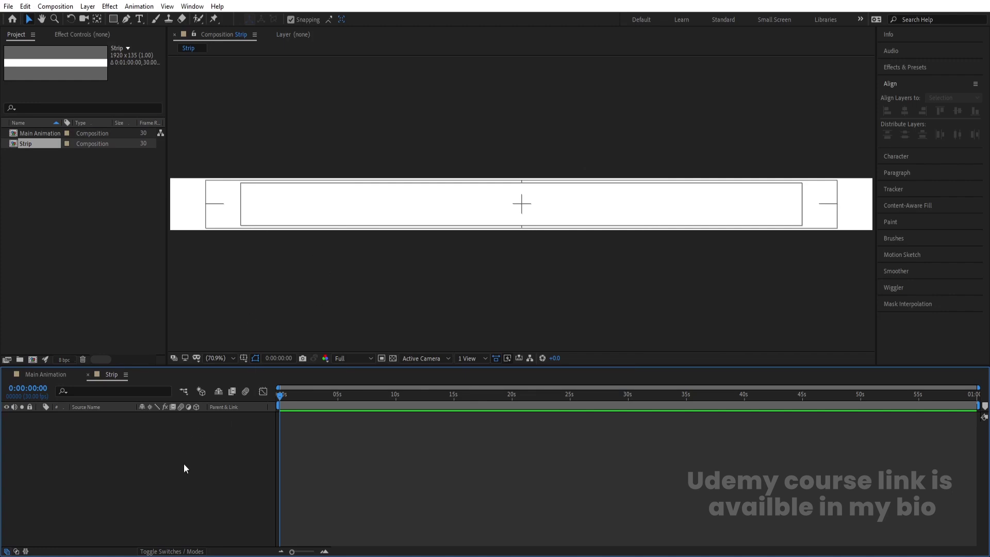
Add a black solid filling the strip and lock it.
{"action": "key", "text": "ctrl+y"}
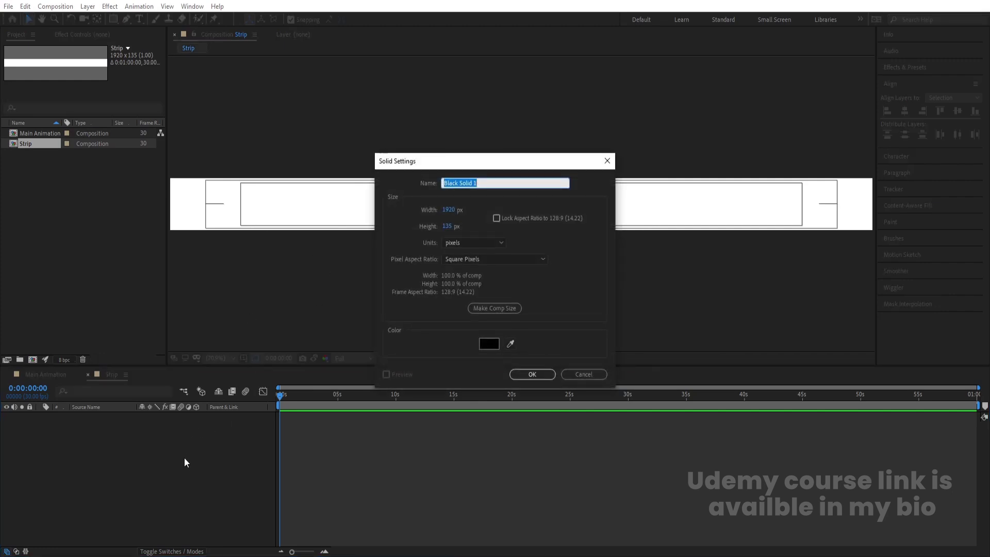
{"action": "key", "text": "Return"}
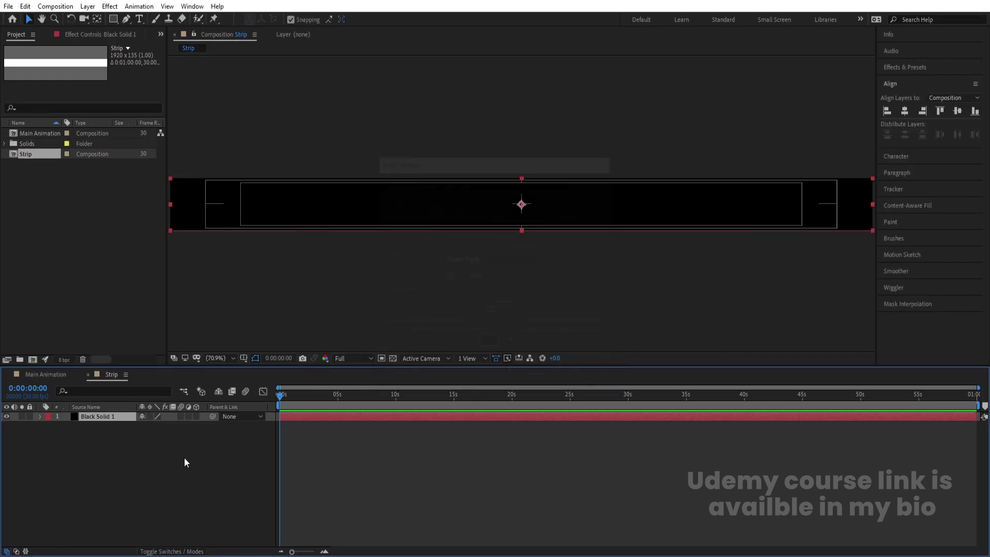
{"action": "left_click", "coordinate": [30, 416]}
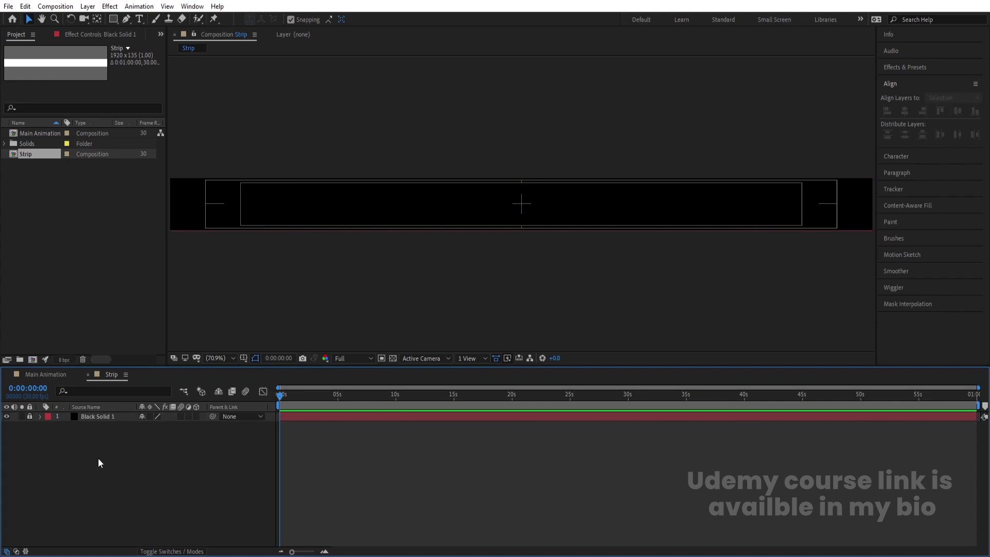
Add a full-comp rectangle shape layer and shorten its path size to about 1942×118.
{"action": "left_click", "coordinate": [113, 22]}
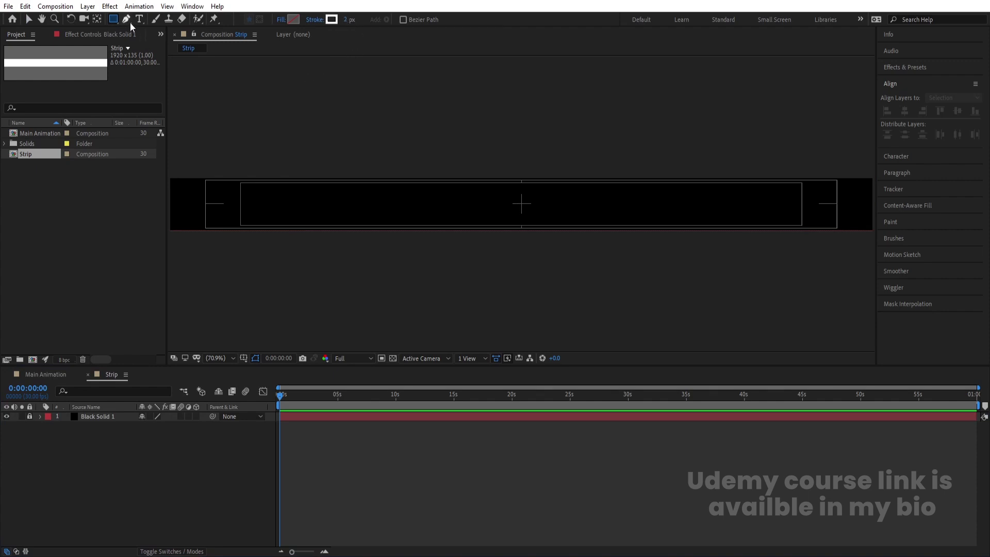
{"action": "double_click", "coordinate": [113, 19]}
{"action": "key", "text": "v"}
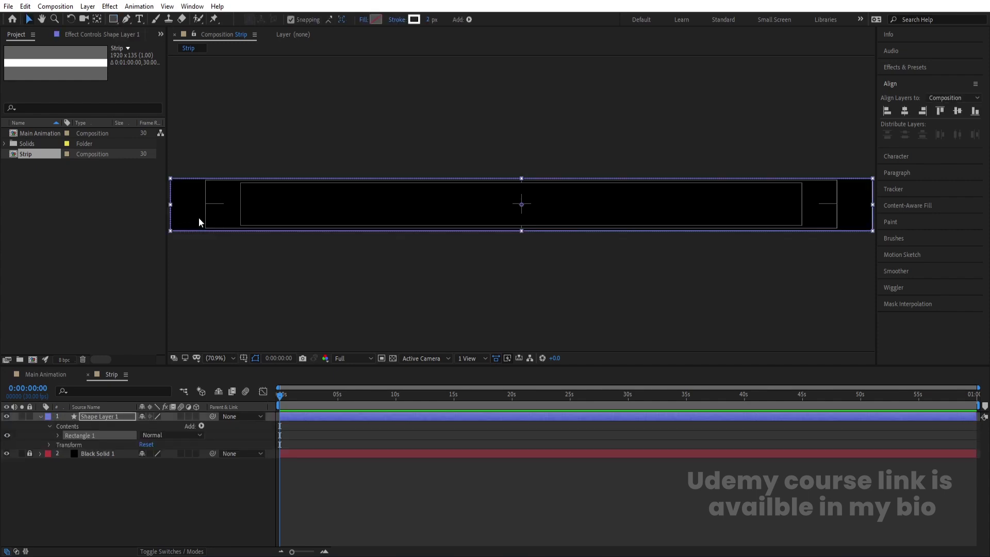
{"action": "left_click", "coordinate": [58, 436]}
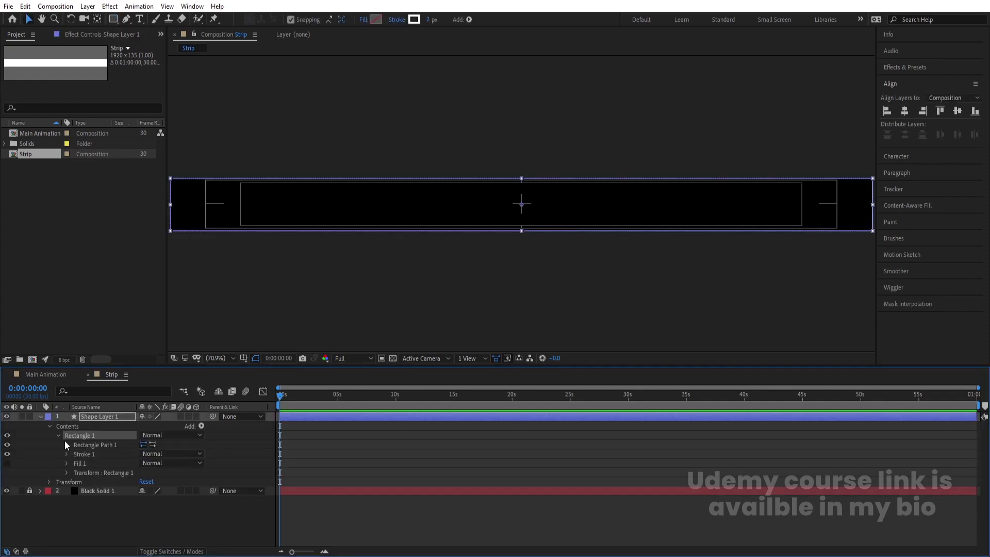
{"action": "left_click", "coordinate": [66, 444]}
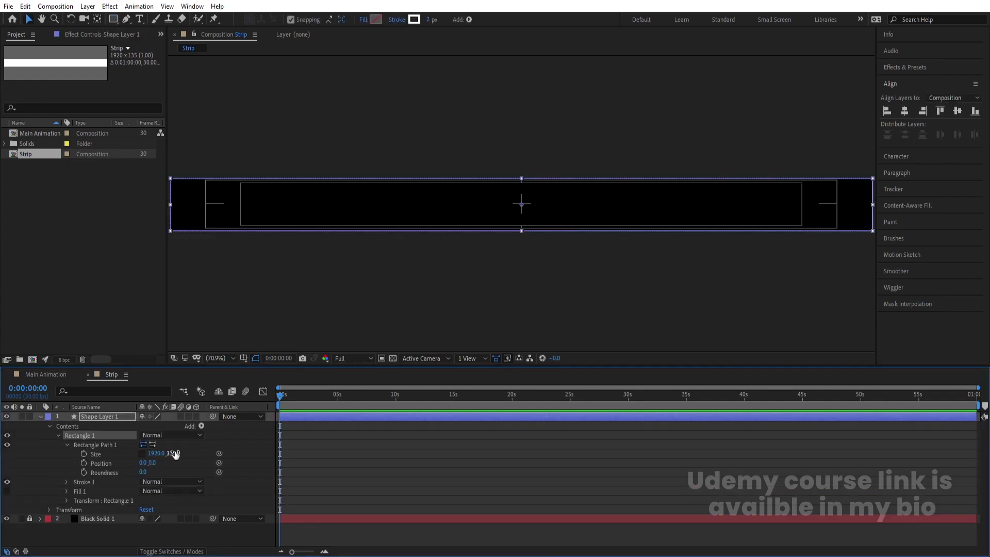
{"action": "left_click_drag", "start_coordinate": [177, 452], "coordinate": [165, 452]}
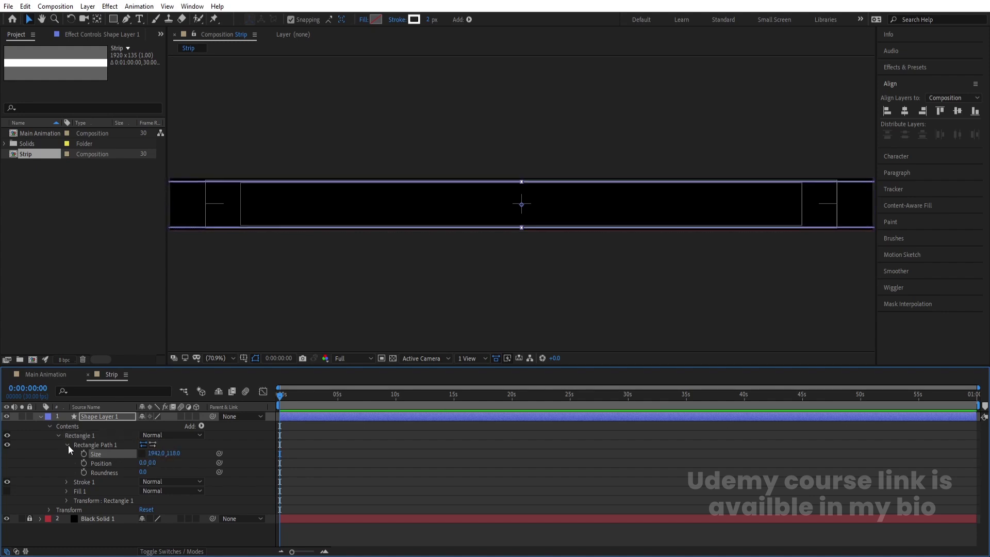
{"action": "left_click", "coordinate": [41, 416]}
{"action": "left_click", "coordinate": [104, 462]}
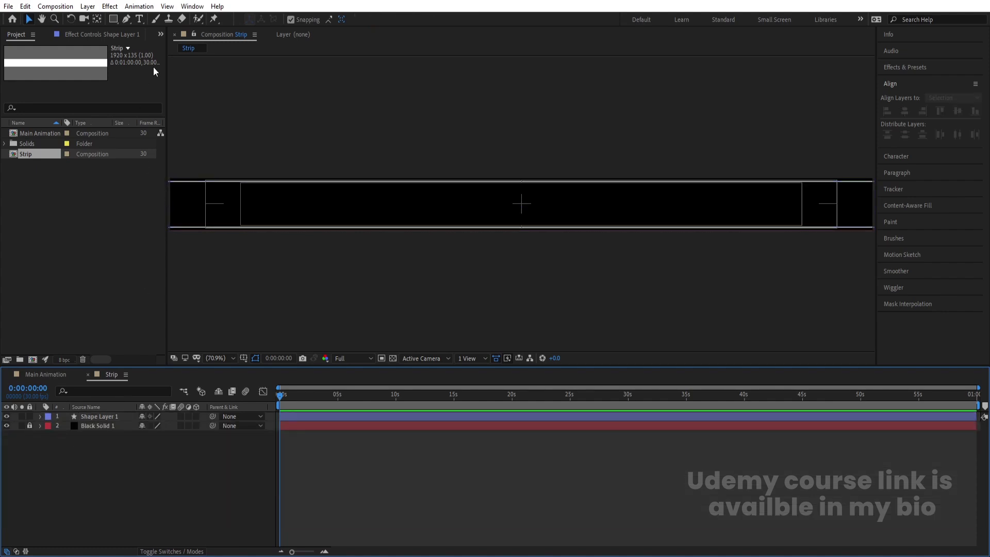
Type 'LOOPING ANIMATION MASTERCLASS' in the strip using Poppins ExtraLight.
{"action": "left_click", "coordinate": [139, 18]}
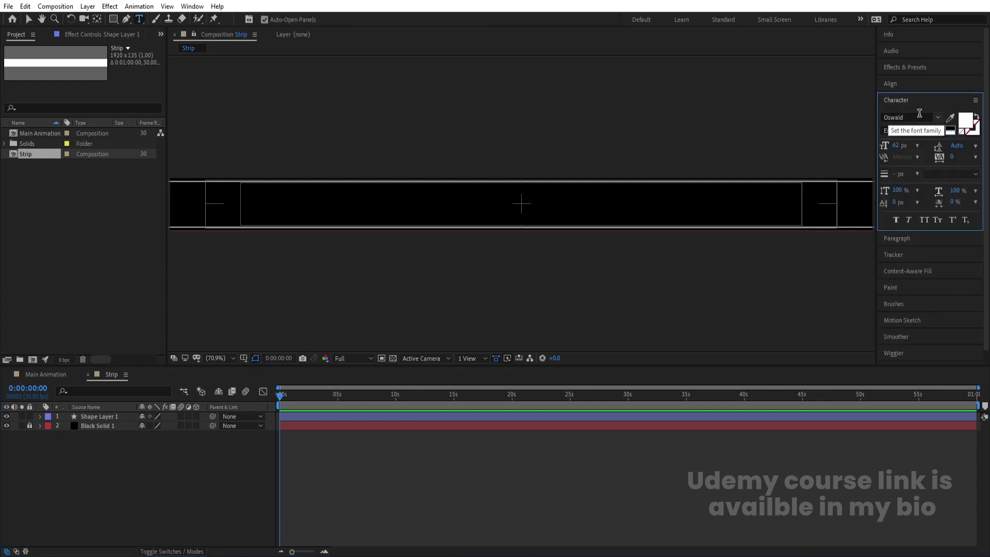
{"action": "left_click", "coordinate": [914, 117]}
{"action": "type", "text": "pop"}
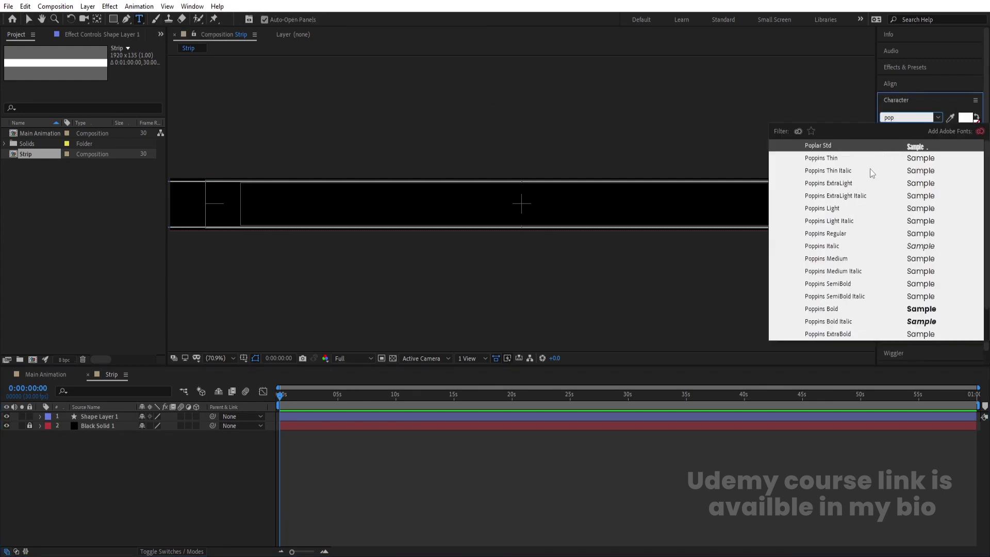
{"action": "left_click", "coordinate": [843, 183]}
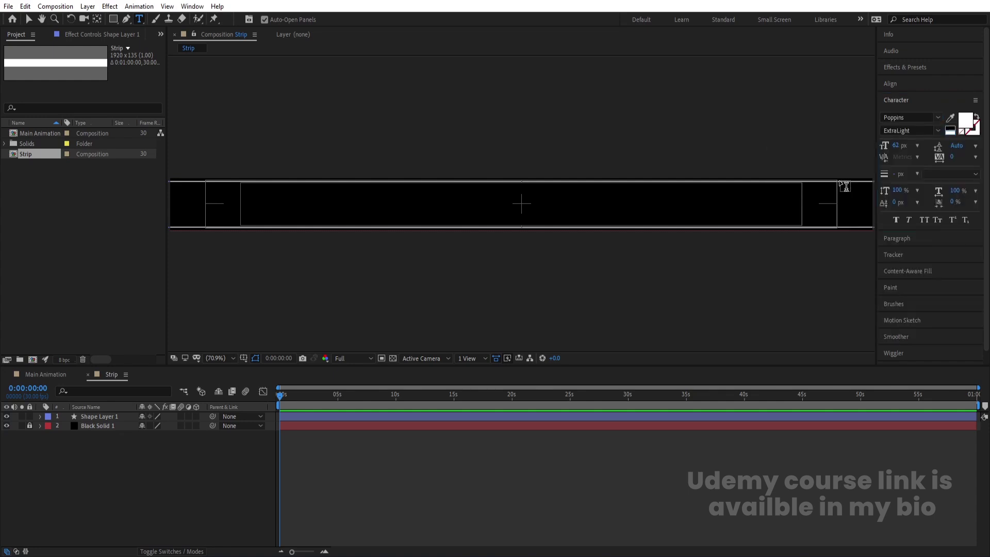
{"action": "left_click", "coordinate": [387, 219]}
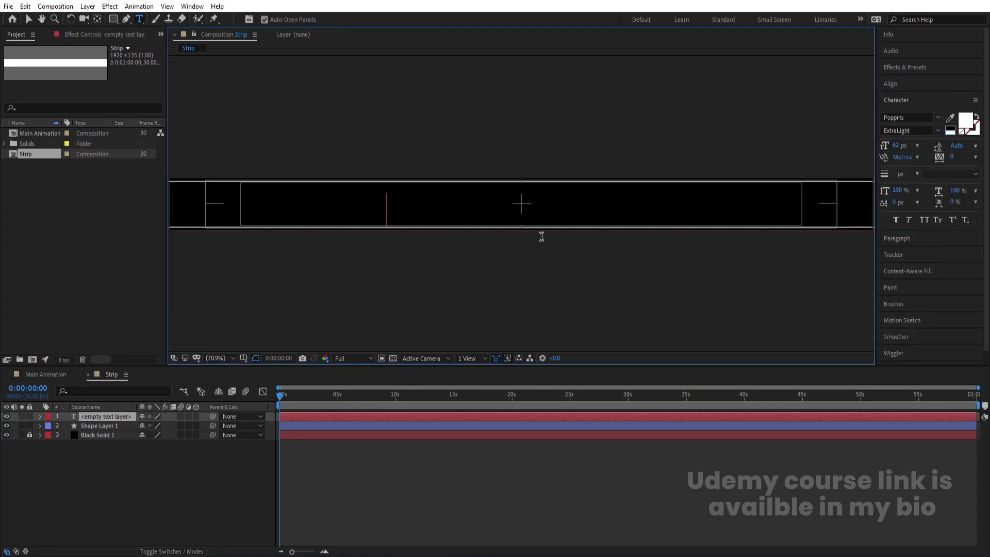
{"action": "type", "text": "LO"}
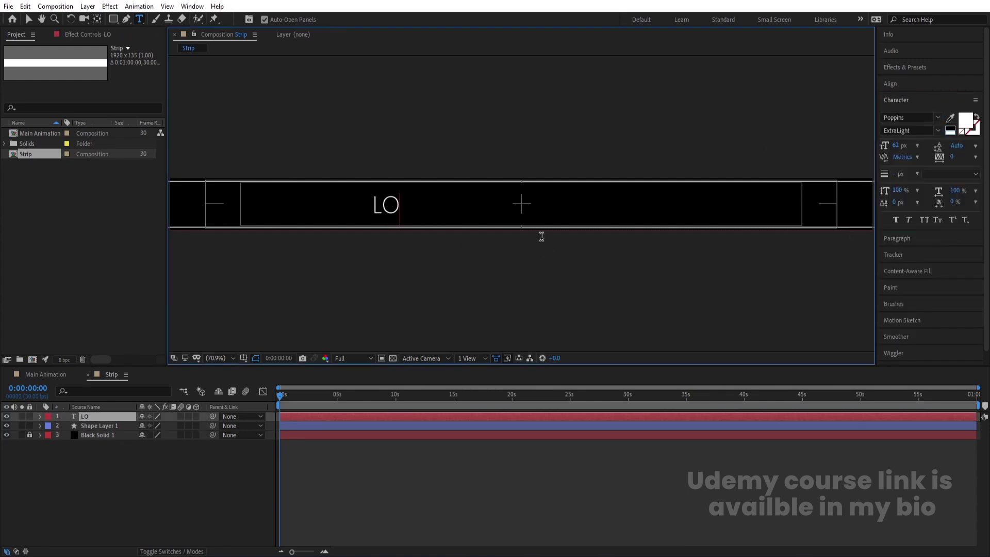
{"action": "type", "text": "OPING "}
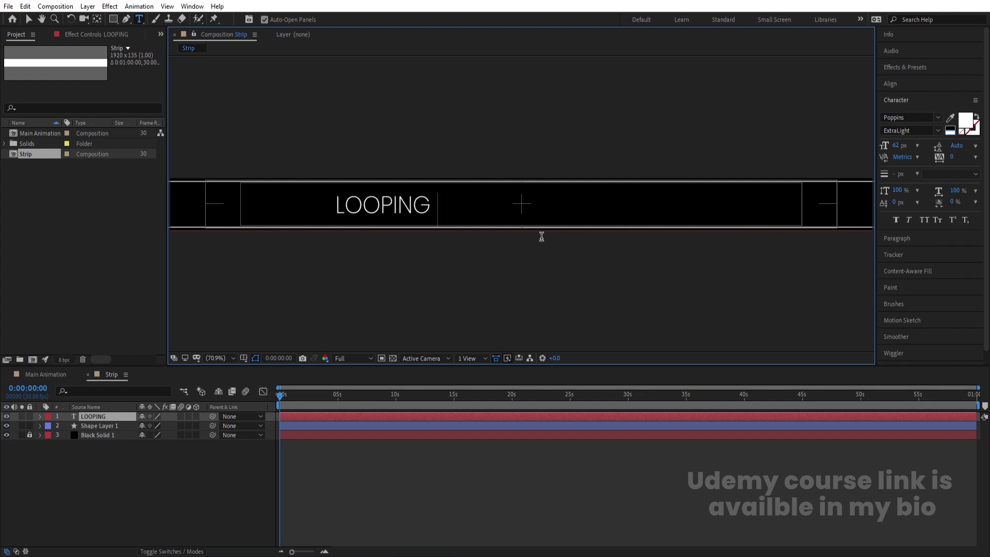
{"action": "type", "text": "ANIMATION"}
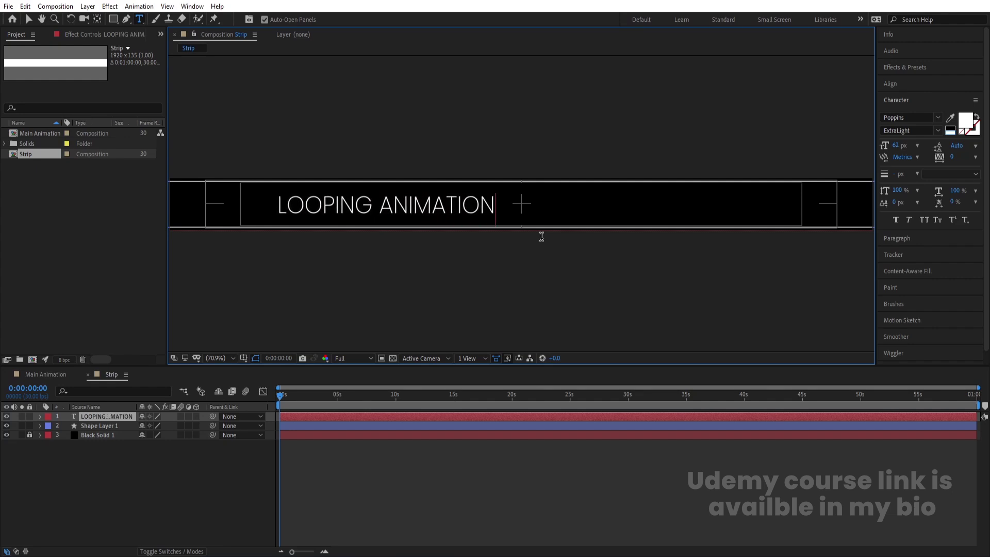
{"action": "type", "text": " MASTERCLAS"}
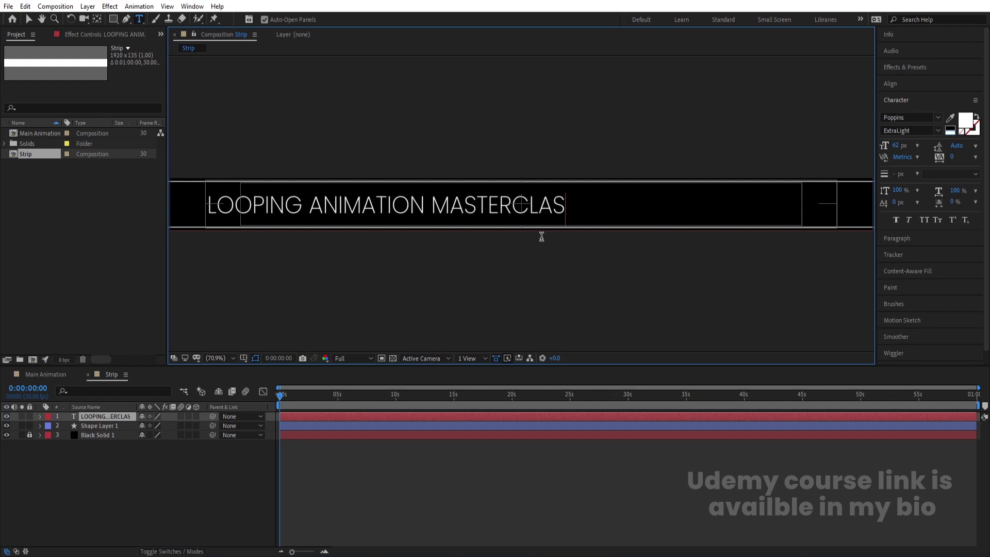
{"action": "type", "text": "S"}
Extend the text with ' - ' and a pasted second 'LOOPING ANIMATION MASTERCLASS'.
{"action": "key", "text": "ctrl+a"}
{"action": "key", "text": "ctrl+c"}
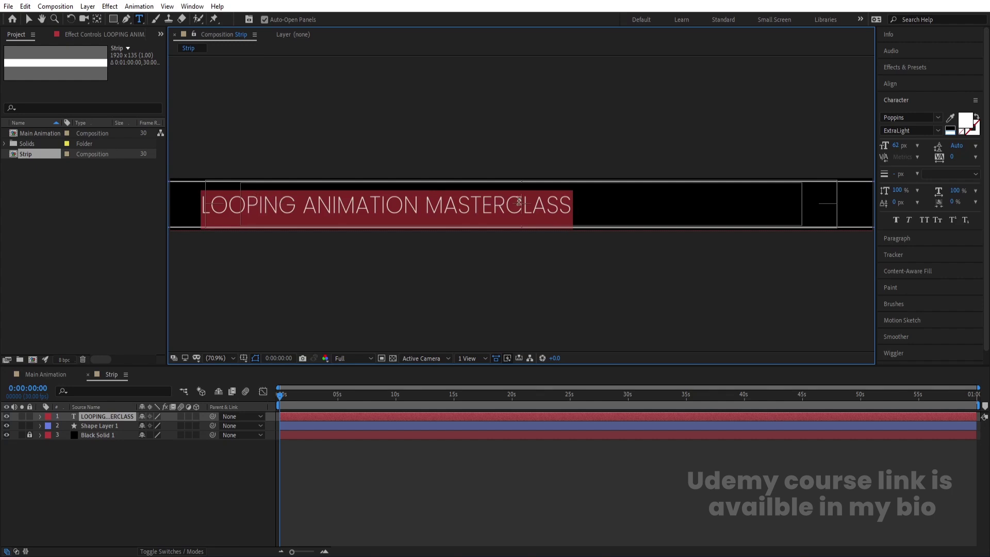
{"action": "left_click", "coordinate": [579, 206]}
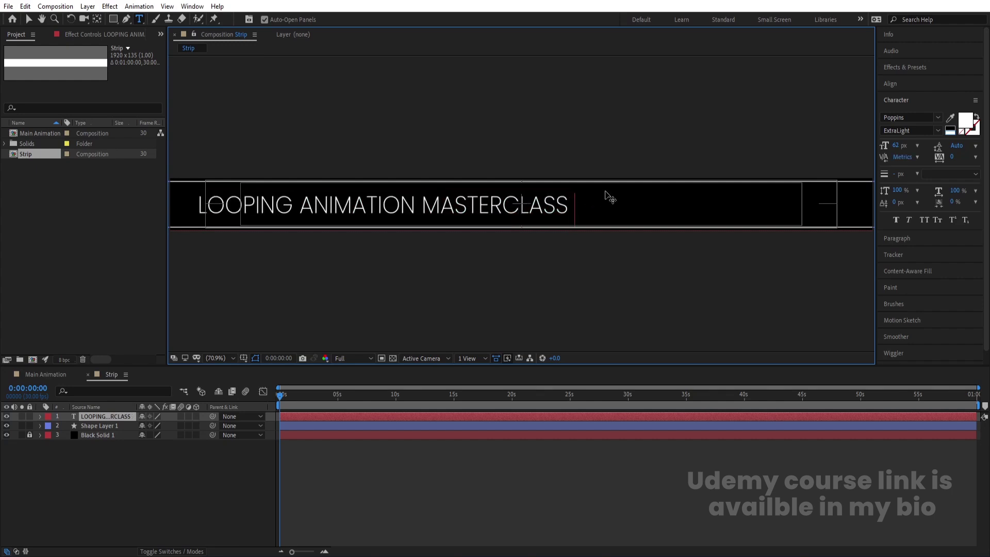
{"action": "type", "text": "-"}
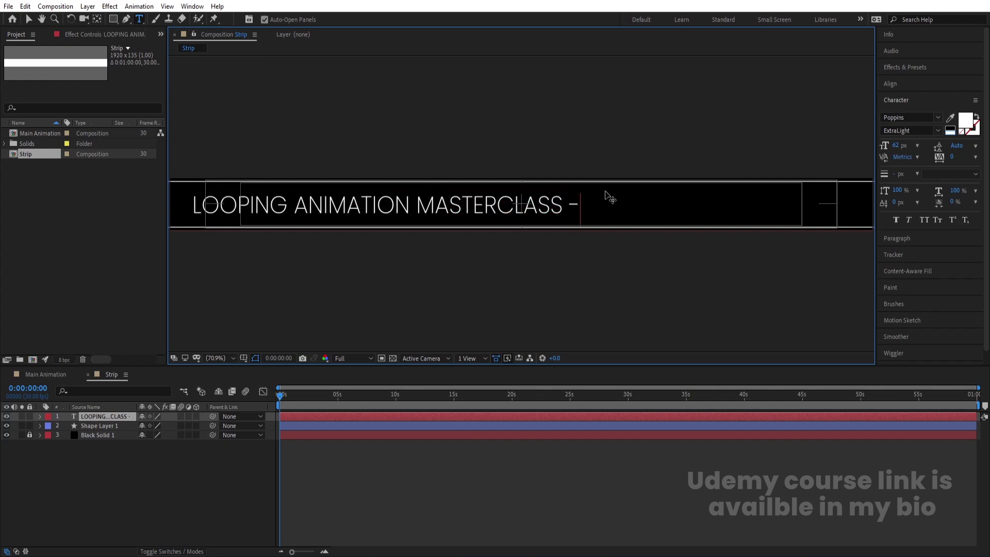
{"action": "key", "text": "ctrl+v"}
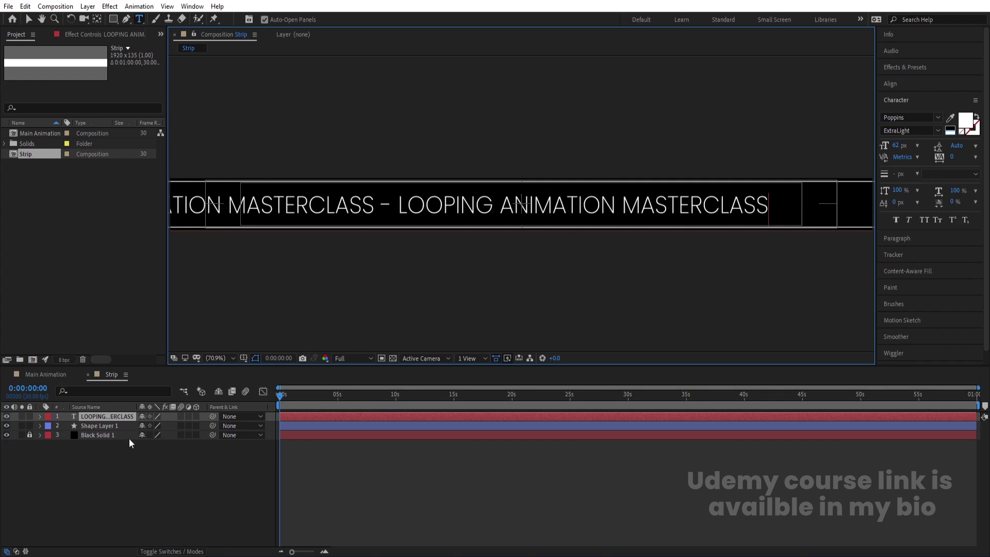
Centre the text's anchor, align it to the comp's horizontal and vertical centre, and scale it to 90%.
{"action": "left_click", "coordinate": [94, 417]}
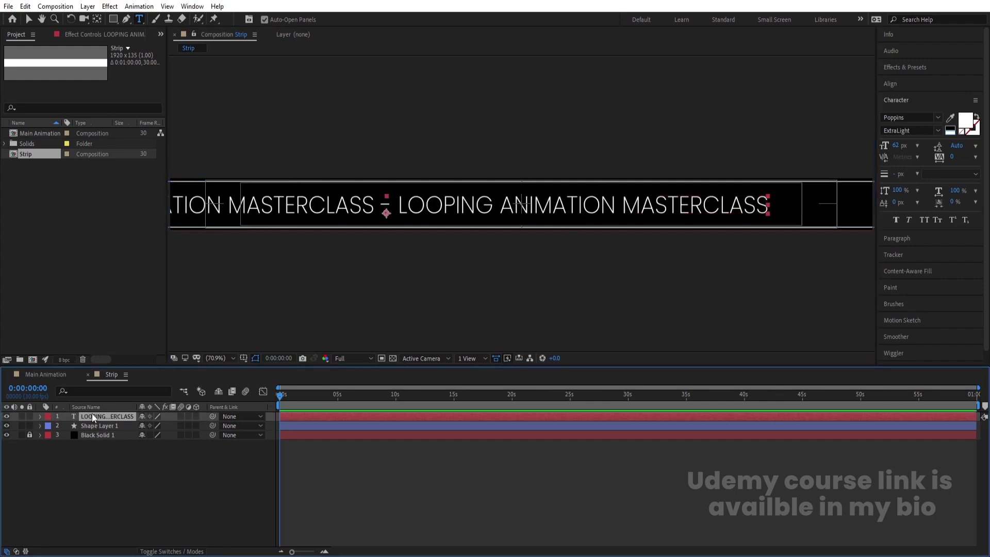
{"action": "key", "text": "ctrl+alt+Home"}
{"action": "left_click", "coordinate": [890, 84]}
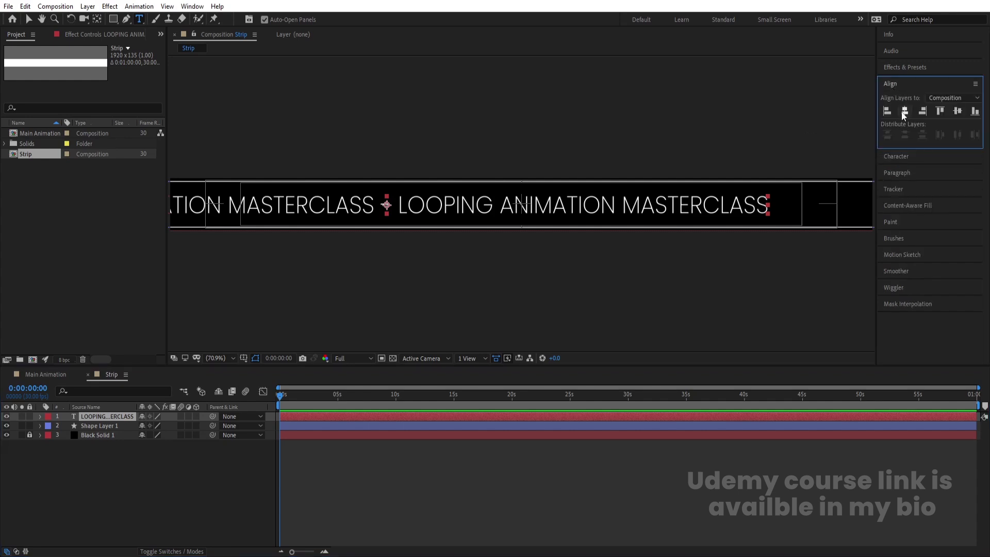
{"action": "left_click", "coordinate": [904, 111]}
{"action": "left_click", "coordinate": [957, 111]}
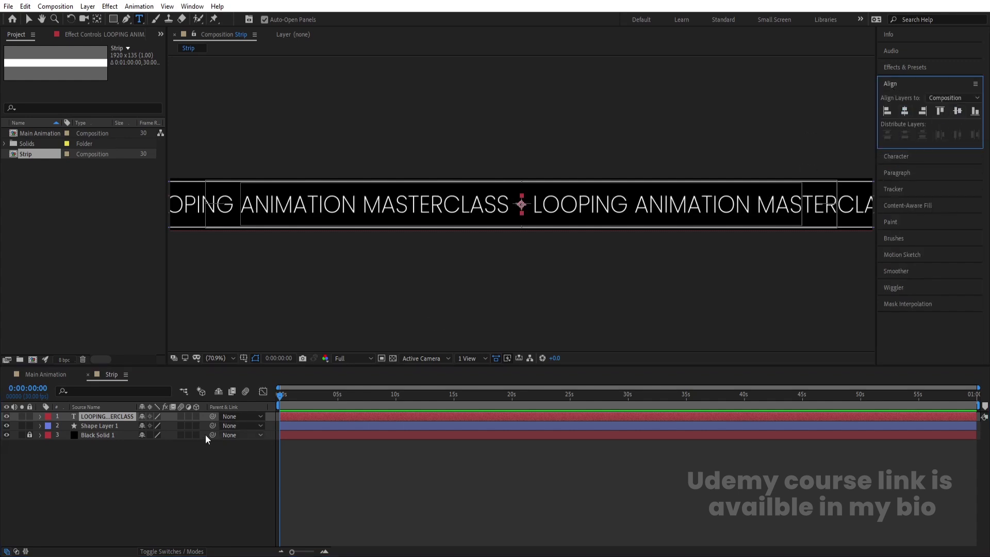
{"action": "key", "text": "s"}
{"action": "left_click_drag", "start_coordinate": [150, 425], "coordinate": [146, 426]}
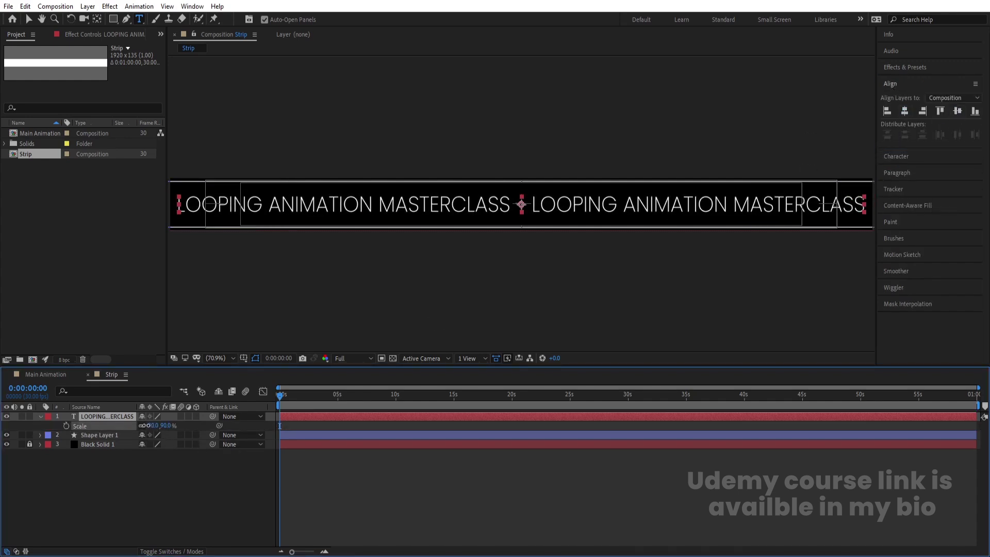
{"action": "left_click", "coordinate": [110, 466]}
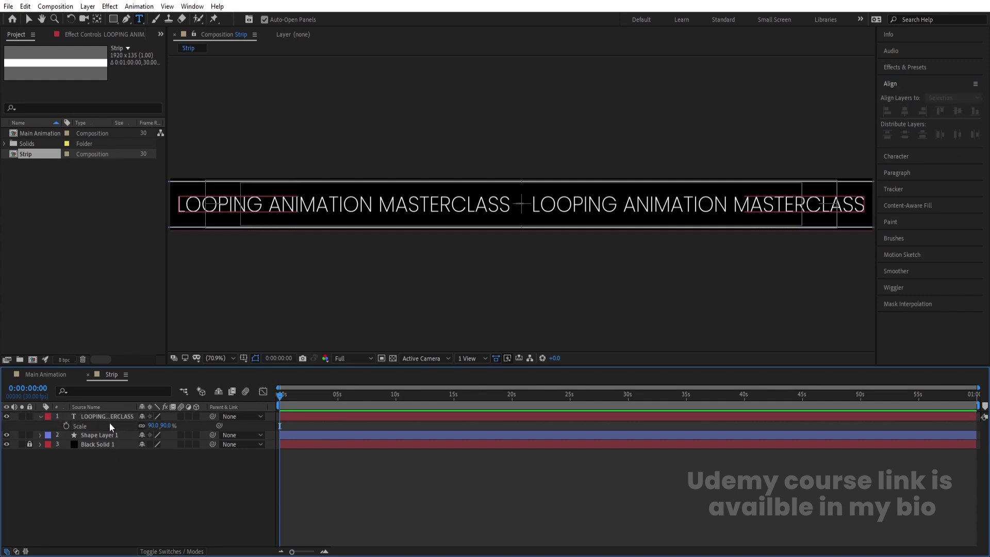
{"action": "left_click", "coordinate": [95, 416]}
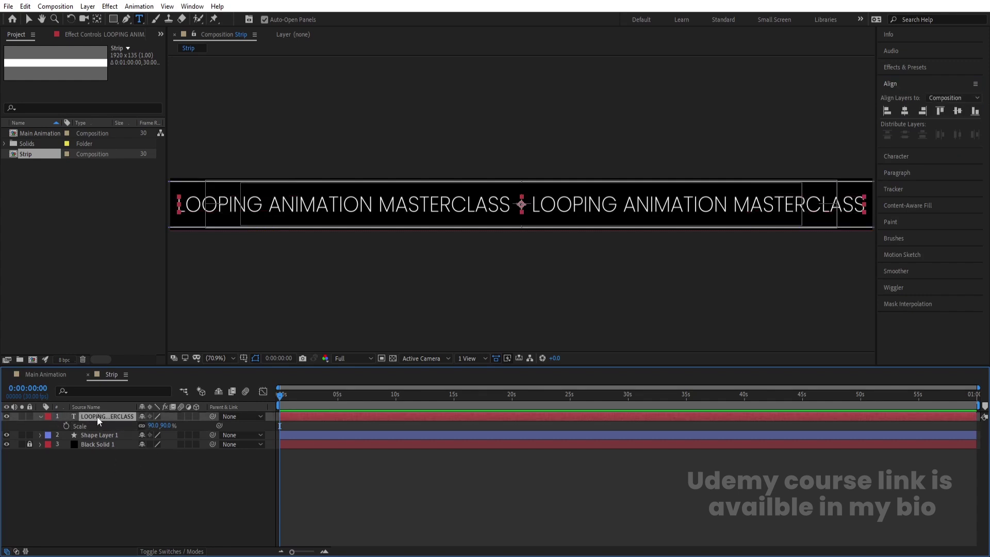
Duplicate the text layer and keyframe the original's Position sliding right from x 960 at 0s to 8s.
{"action": "key", "text": "ctrl+d"}
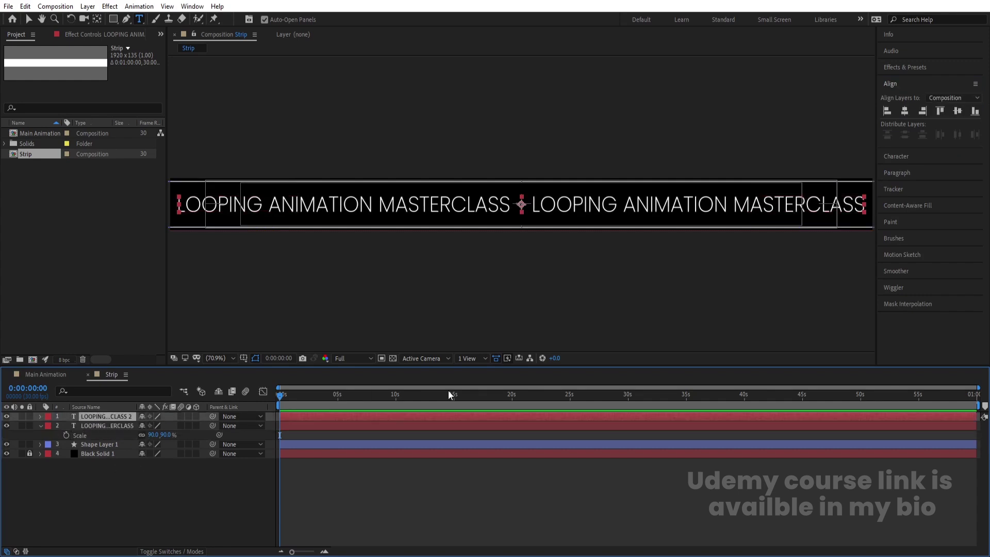
{"action": "left_click", "coordinate": [99, 426]}
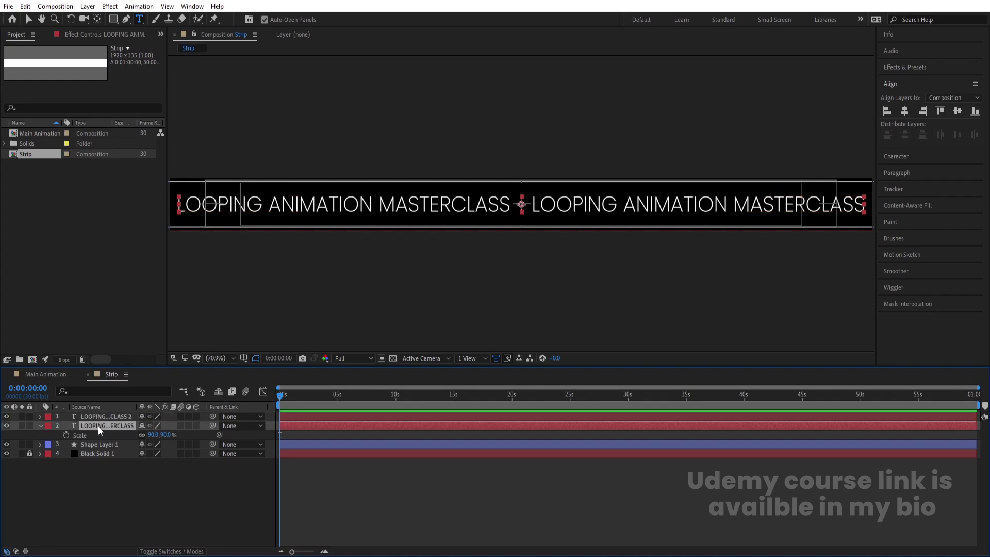
{"action": "key", "text": "p"}
{"action": "left_click", "coordinate": [66, 434]}
{"action": "key", "text": "equal"}
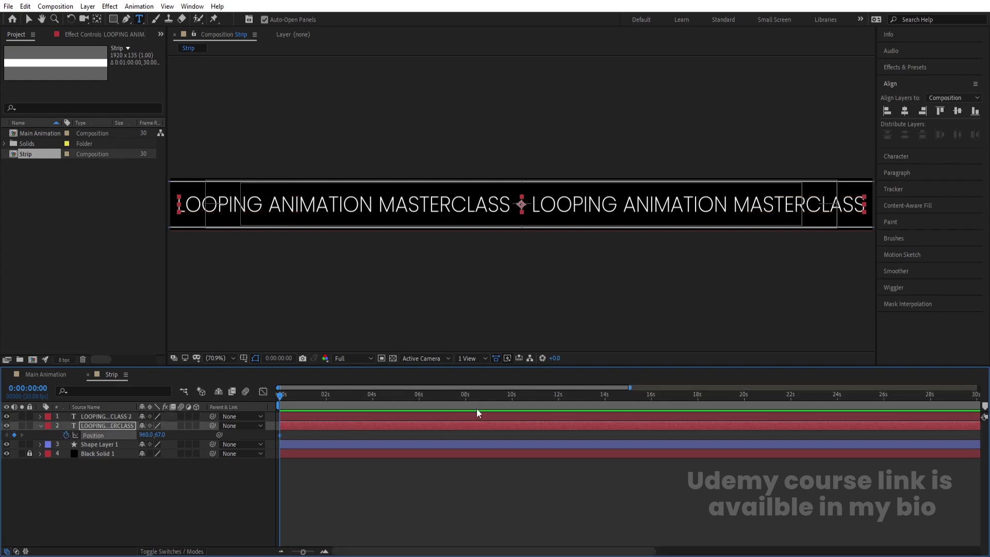
{"action": "left_click", "coordinate": [465, 397]}
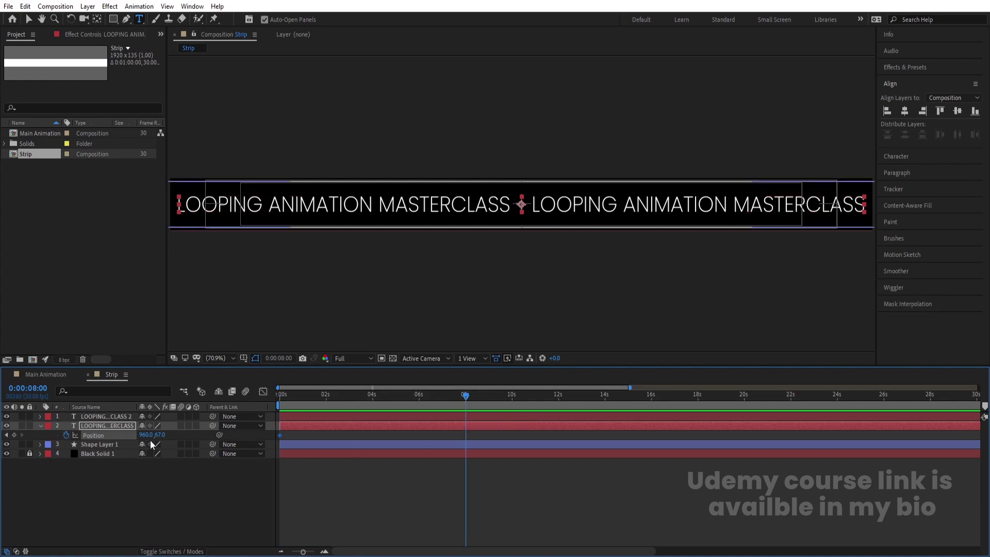
{"action": "left_click_drag", "start_coordinate": [146, 436], "coordinate": [724, 241]}
Parent the duplicate text layer to the original sliding text layer.
{"action": "scroll", "coordinate": [794, 247], "scroll_direction": "down", "scroll_amount": 1}
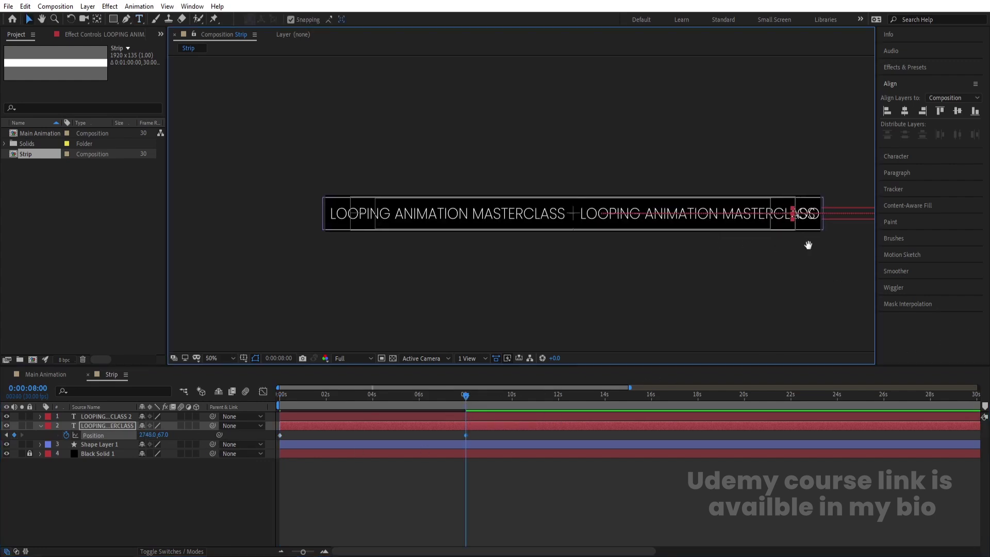
{"action": "key", "text": "v"}
{"action": "left_click_drag", "start_coordinate": [809, 247], "coordinate": [626, 207]}
{"action": "scroll", "coordinate": [535, 217], "scroll_direction": "up", "scroll_amount": 3}
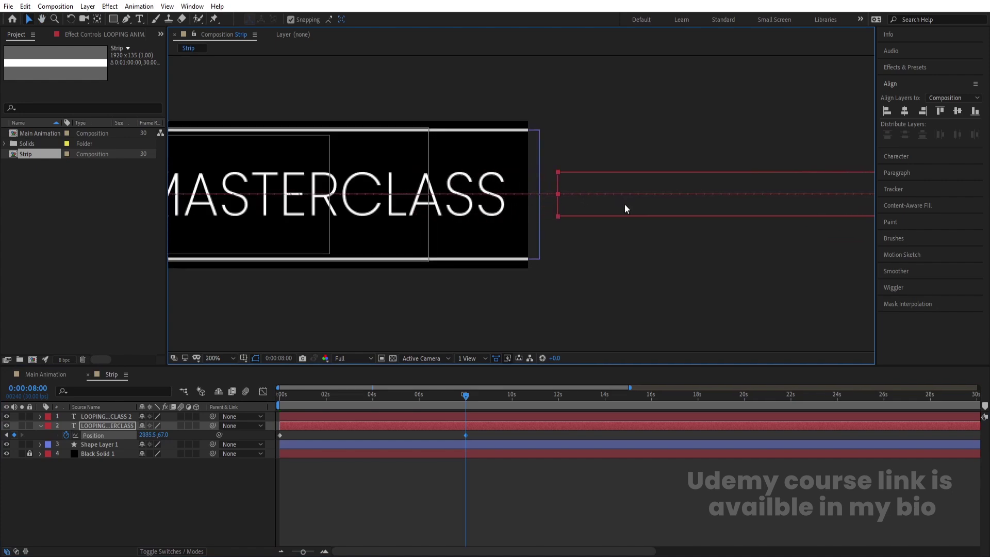
{"action": "left_click", "coordinate": [89, 417]}
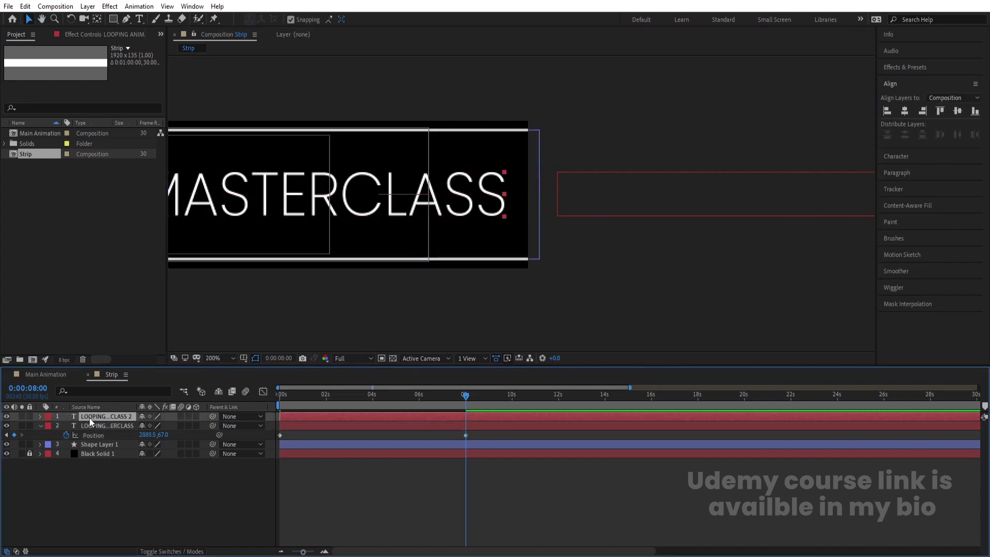
{"action": "left_click_drag", "start_coordinate": [211, 416], "coordinate": [117, 423]}
Add a loopOut() expression to the original text layer's Position.
{"action": "left_click", "coordinate": [171, 498]}
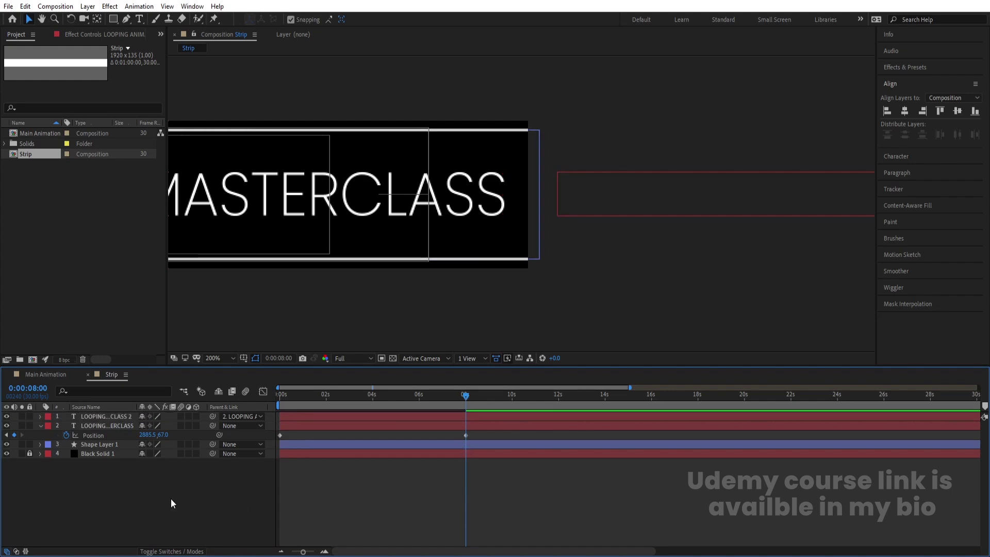
{"action": "left_click", "coordinate": [66, 435], "text": "alt"}
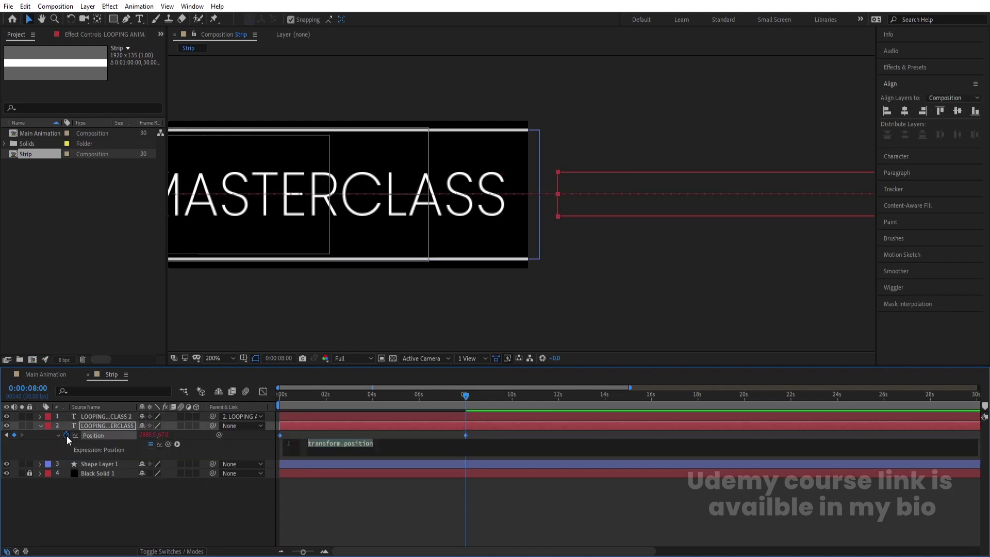
{"action": "type", "text": "loop"}
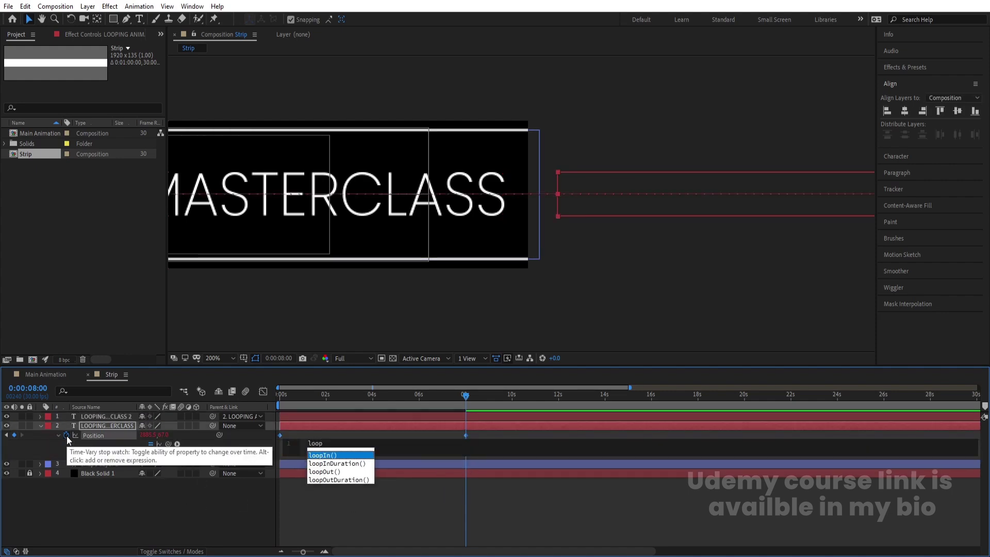
{"action": "key", "text": "Down"}
{"action": "key", "text": "Down"}
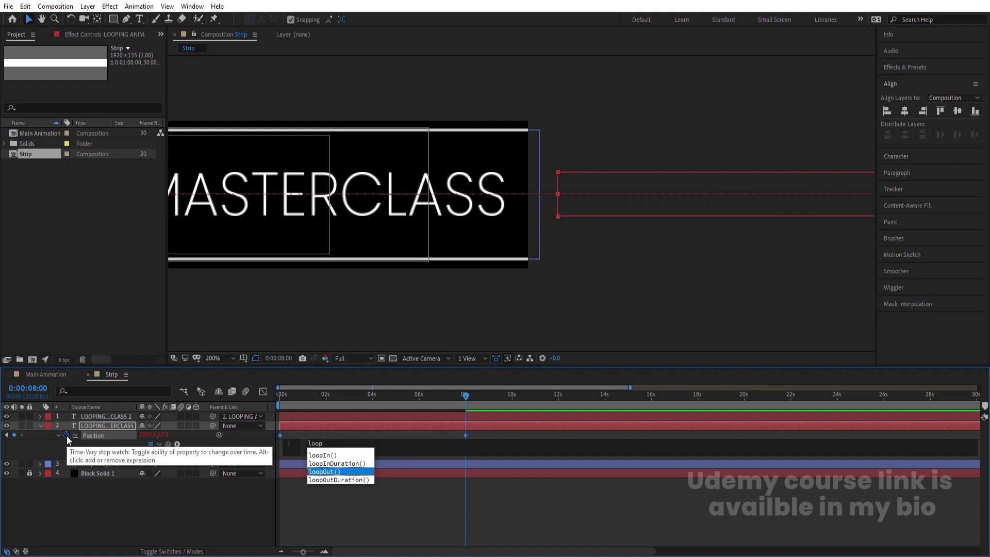
{"action": "key", "text": "Return"}
{"action": "left_click", "coordinate": [150, 487]}
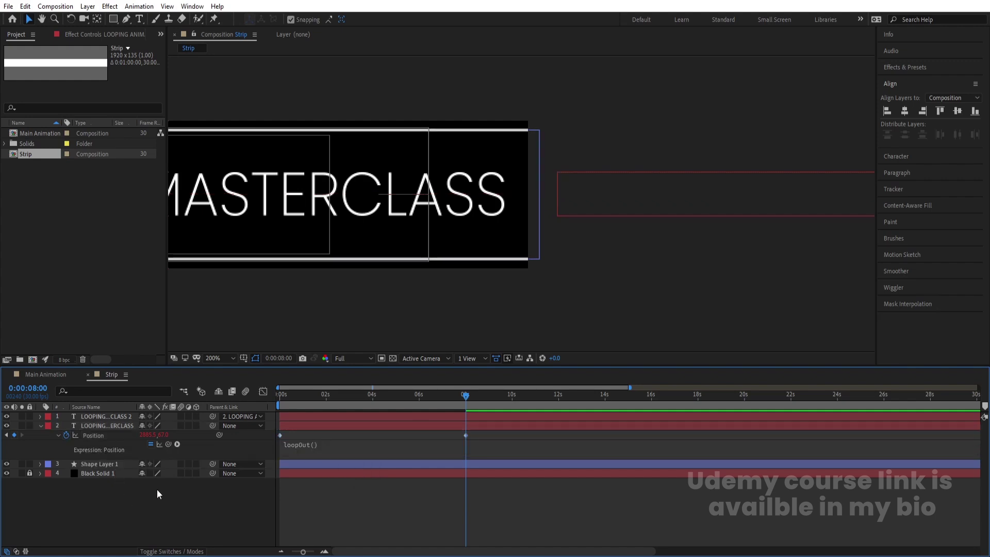
Fit the strip in the viewer and preview the looping scroll.
{"action": "left_click", "coordinate": [453, 397]}
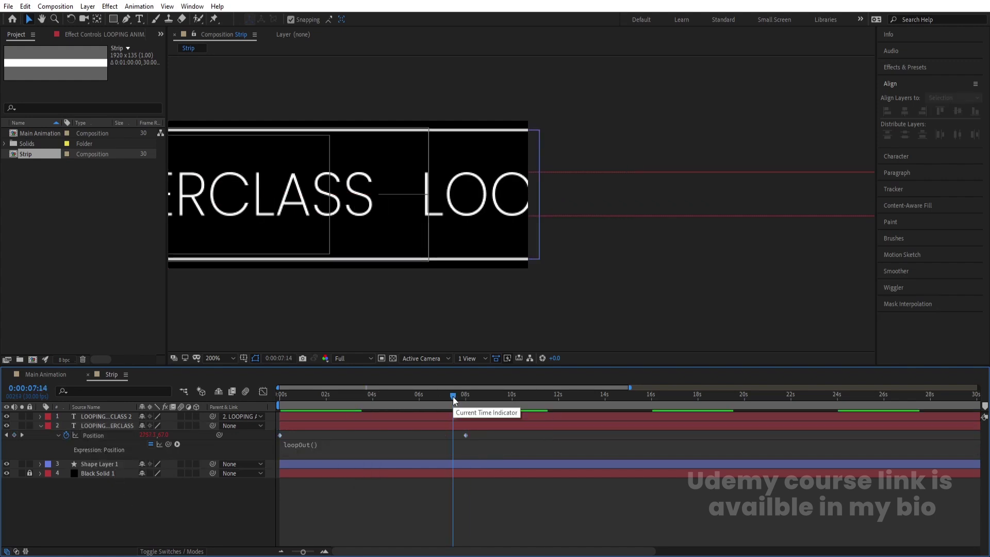
{"action": "left_click_drag", "start_coordinate": [453, 397], "coordinate": [280, 397]}
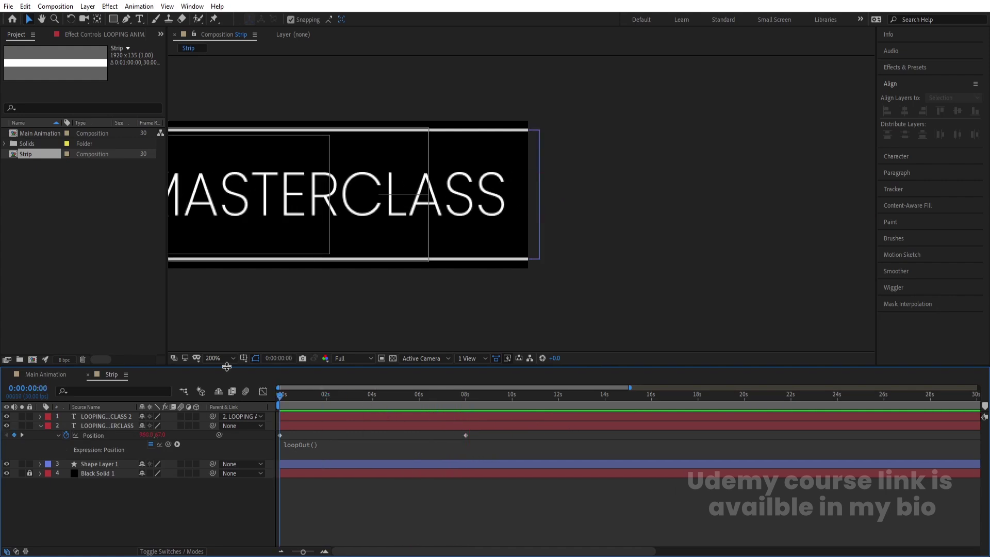
{"action": "left_click", "coordinate": [219, 358]}
{"action": "left_click", "coordinate": [217, 165]}
{"action": "key", "text": "space"}
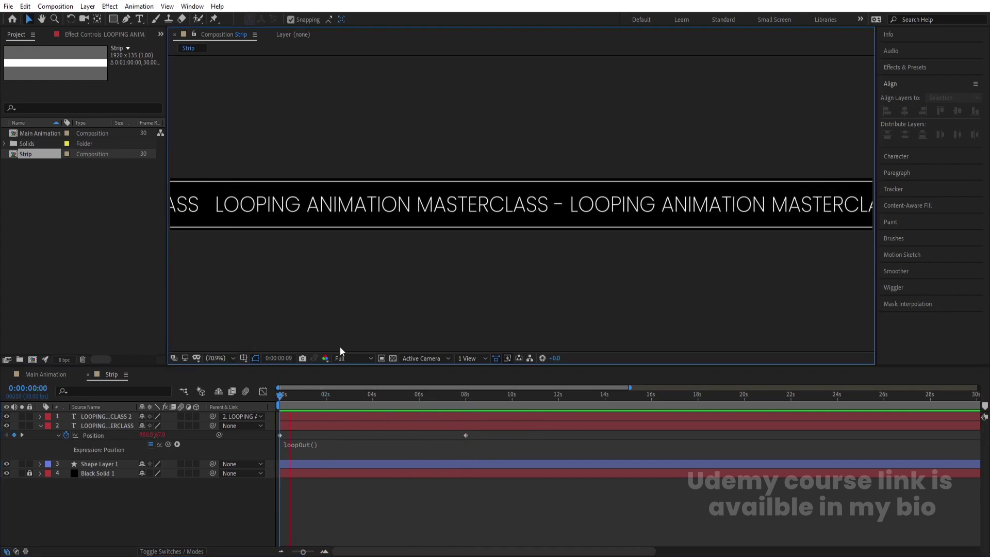
{"action": "left_click", "coordinate": [224, 391]}
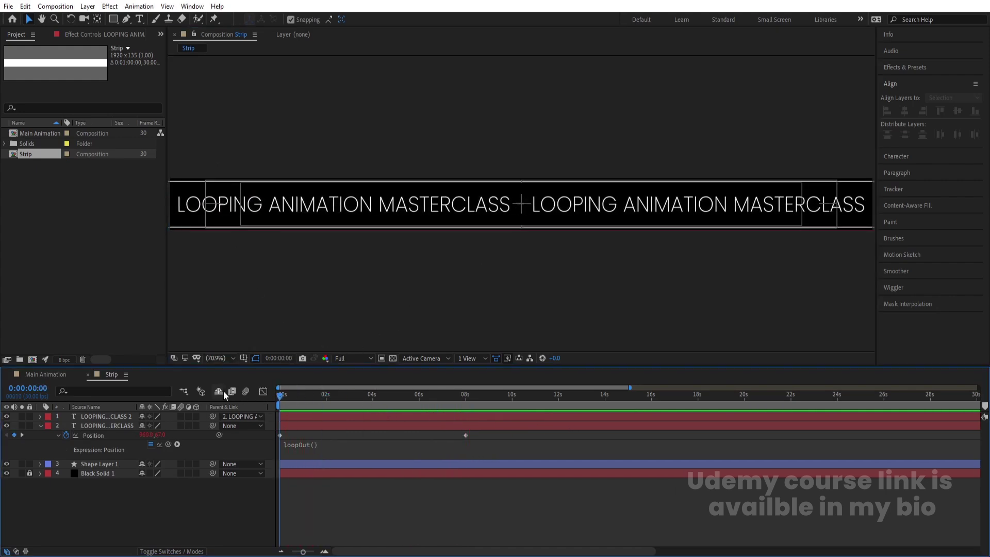
Move the second Position keyframe from 8s to about 10s and preview the slower scroll.
{"action": "left_click", "coordinate": [465, 435]}
{"action": "left_click_drag", "start_coordinate": [465, 436], "coordinate": [511, 434]}
{"action": "left_click", "coordinate": [511, 396]}
{"action": "key", "text": "equal"}
{"action": "key", "text": "equal"}
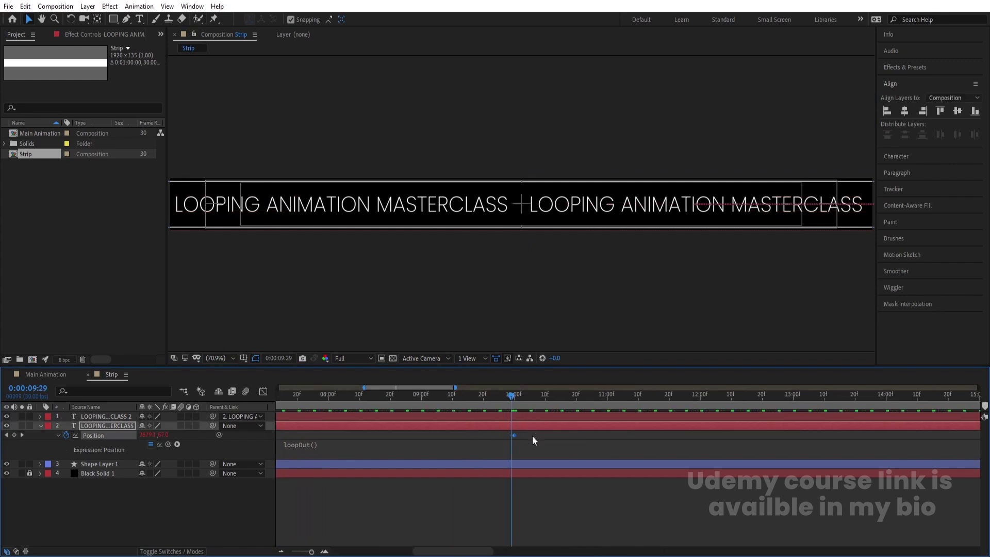
{"action": "key", "text": "minus"}
{"action": "key", "text": "minus"}
{"action": "left_click_drag", "start_coordinate": [410, 400], "coordinate": [252, 403]}
{"action": "key", "text": "space"}
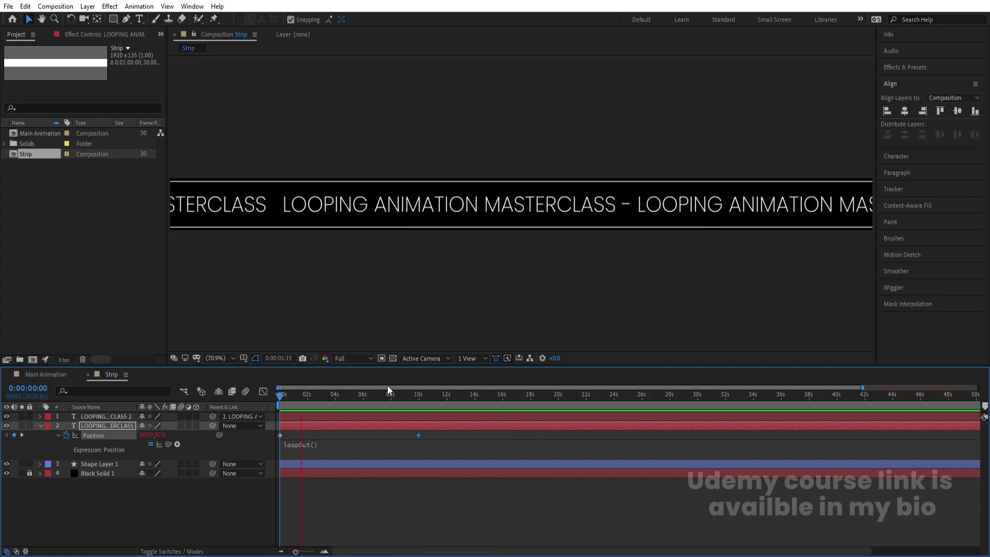
{"action": "key", "text": "space"}
{"action": "key", "text": "Home"}
Thicken Shape Layer 1's white outline stroke to 12 px.
{"action": "left_click", "coordinate": [101, 483]}
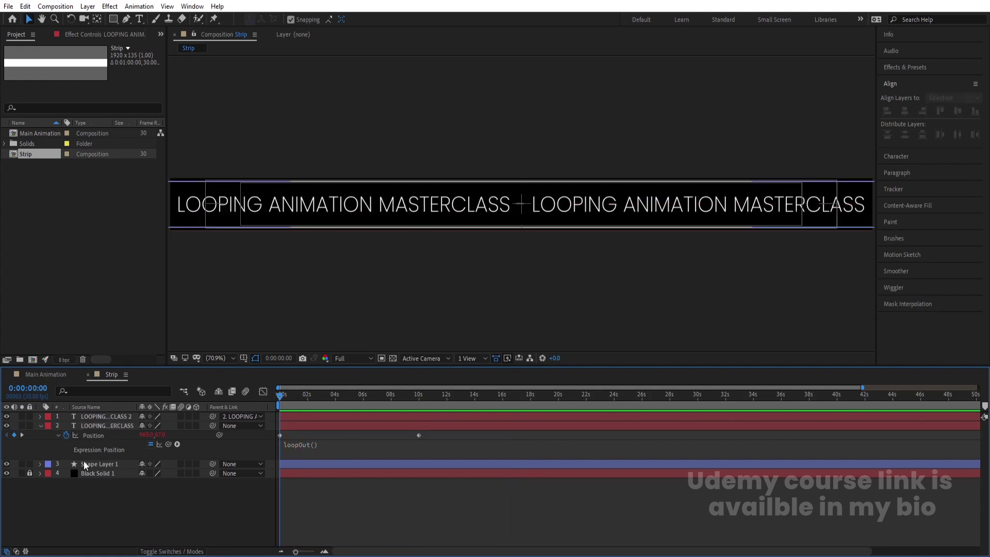
{"action": "left_click", "coordinate": [84, 464]}
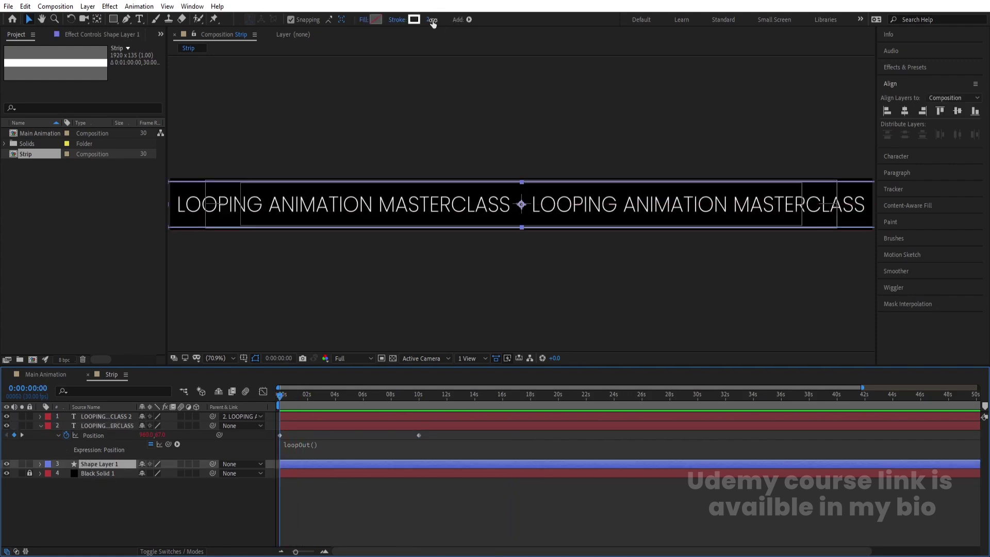
{"action": "left_click_drag", "start_coordinate": [431, 19], "coordinate": [441, 19]}
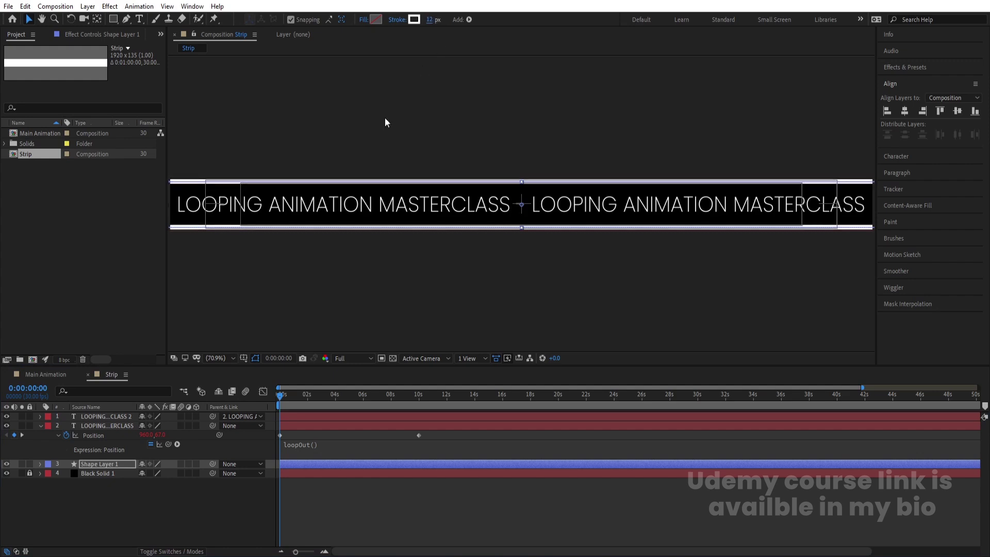
Reduce the rectangle's height and duplicate it as Shape Layer 2.
{"action": "left_click", "coordinate": [40, 464]}
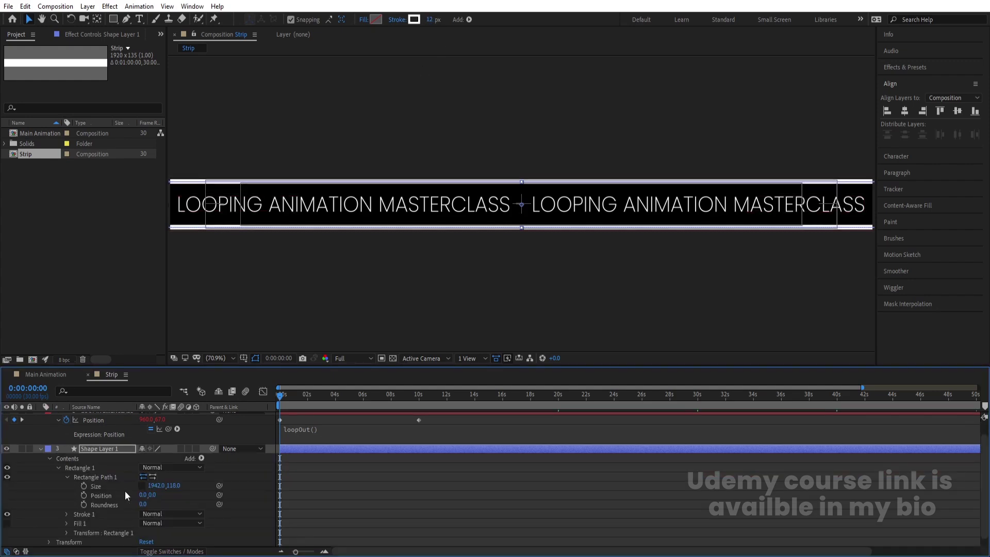
{"action": "left_click_drag", "start_coordinate": [171, 485], "coordinate": [155, 485]}
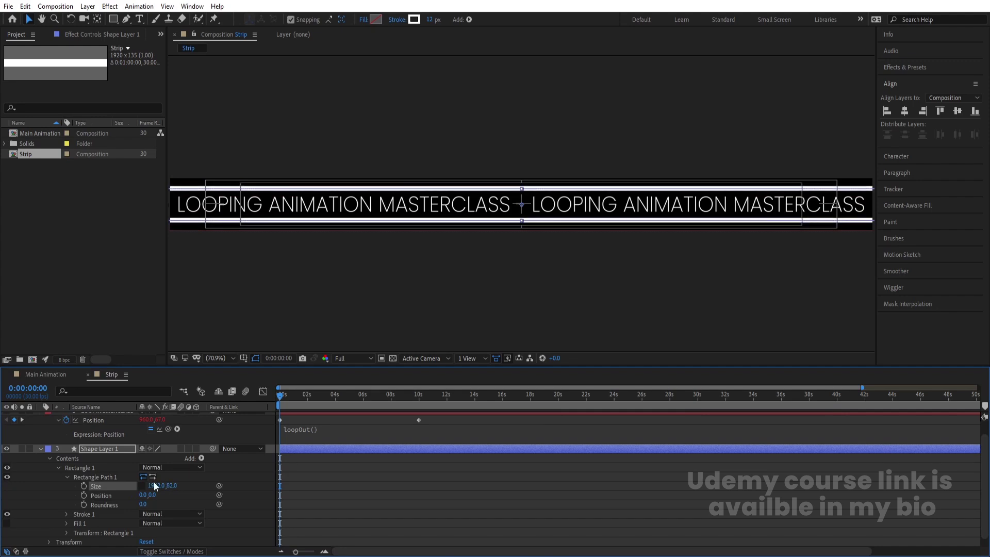
{"action": "left_click", "coordinate": [40, 449]}
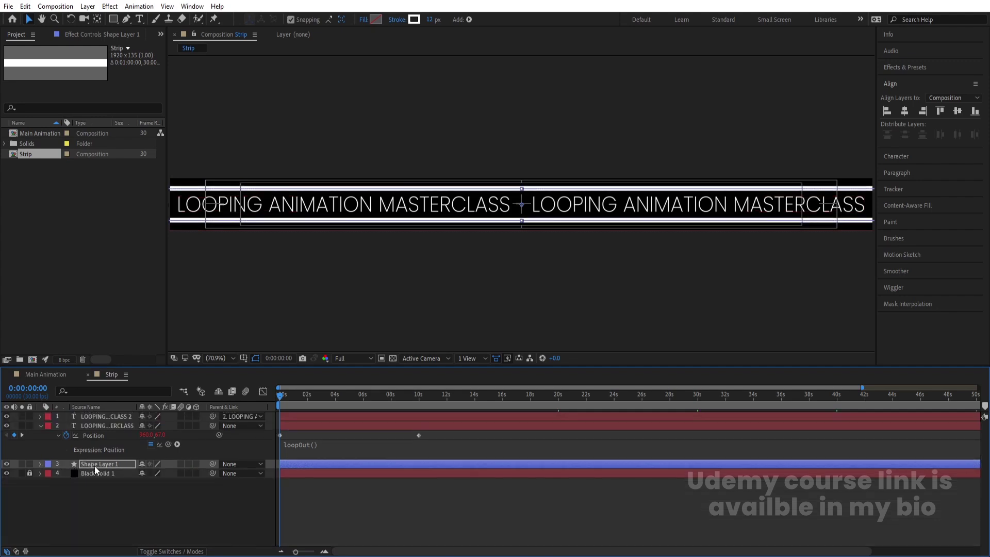
{"action": "key", "text": "ctrl+d"}
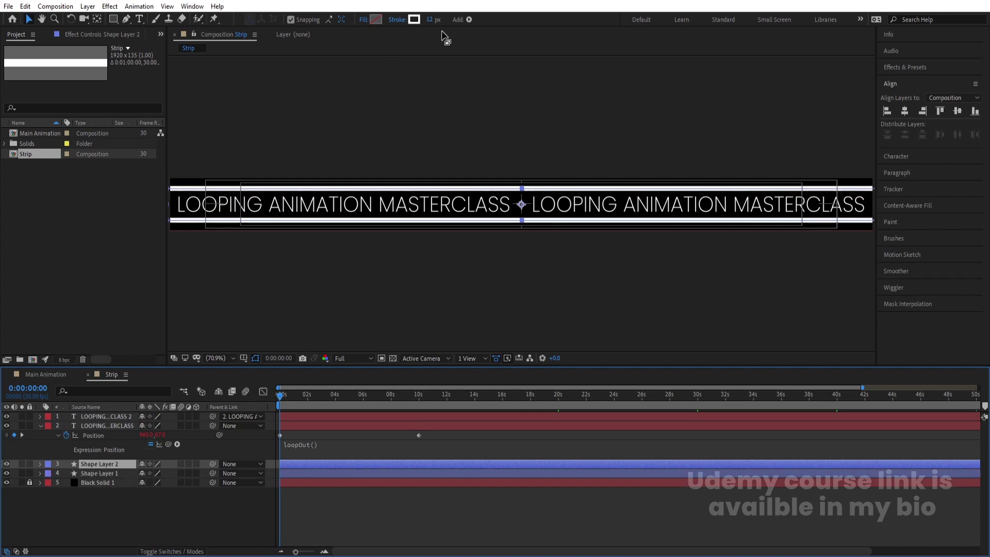
Give Shape Layer 2 a black stroke 6 px wide.
{"action": "left_click", "coordinate": [414, 19]}
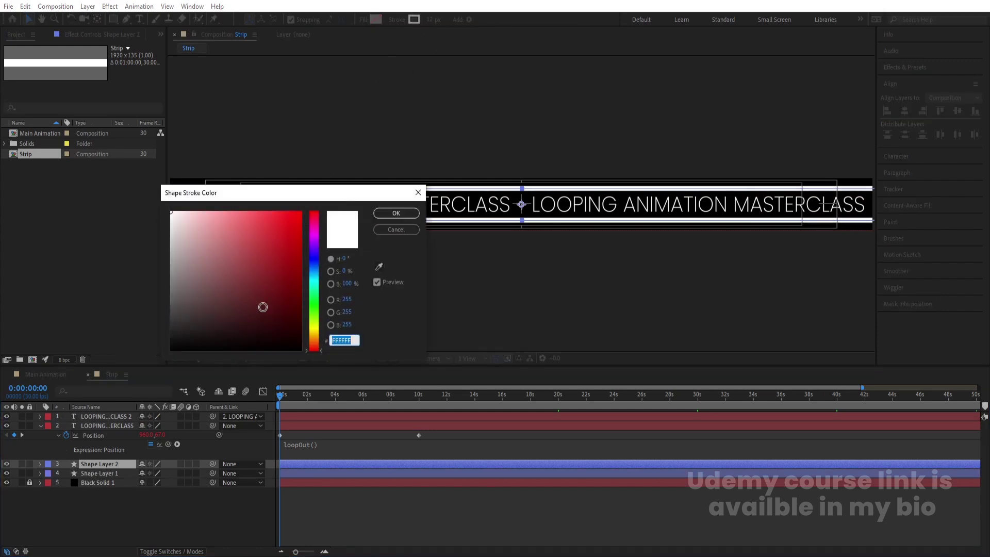
{"action": "left_click_drag", "start_coordinate": [189, 283], "coordinate": [137, 425]}
{"action": "left_click", "coordinate": [396, 212]}
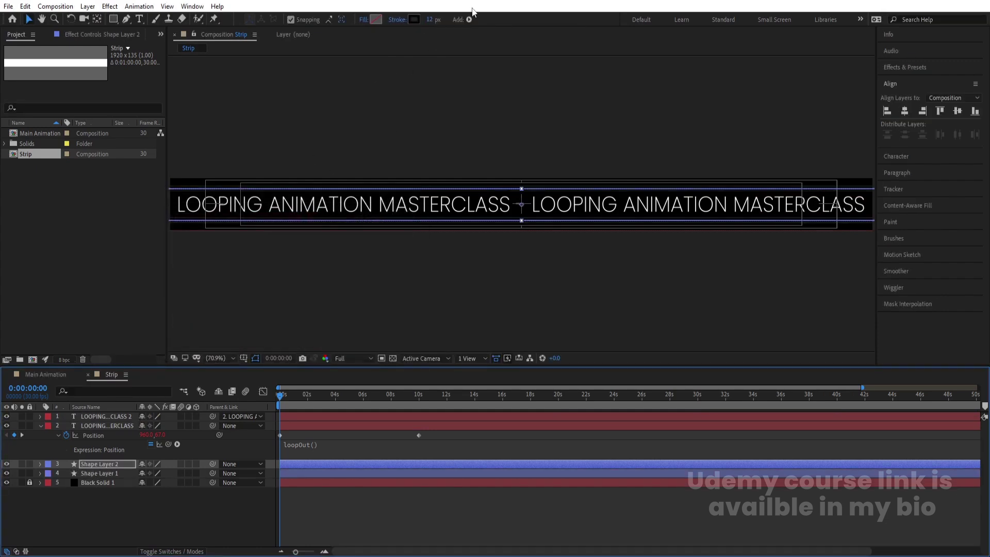
{"action": "left_click", "coordinate": [430, 19]}
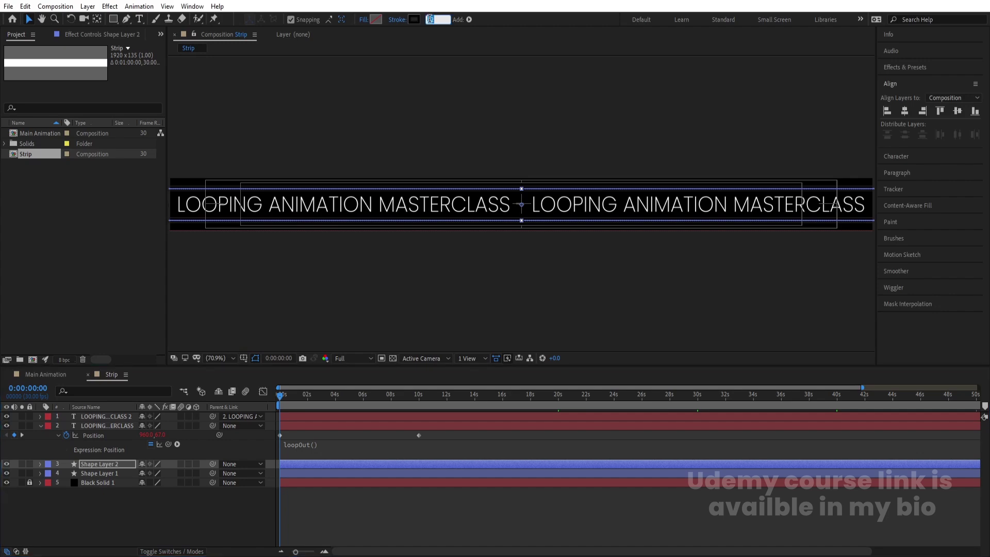
{"action": "type", "text": "0"}
{"action": "key", "text": "Return"}
Duplicate Shape Layer 2 as Shape Layer 3 with stroke colour FFFFFF.
{"action": "left_click", "coordinate": [185, 515]}
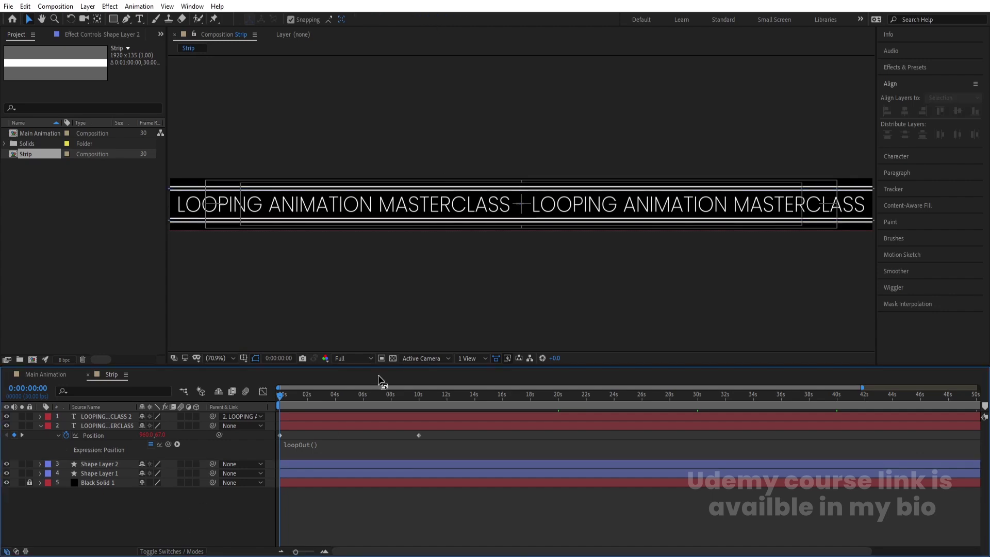
{"action": "left_click", "coordinate": [113, 463]}
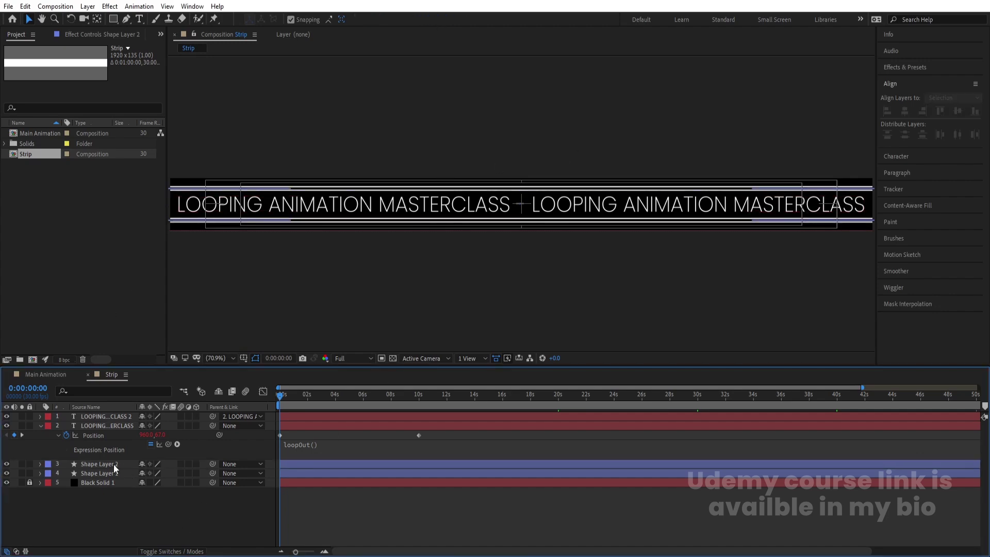
{"action": "key", "text": "ctrl+d"}
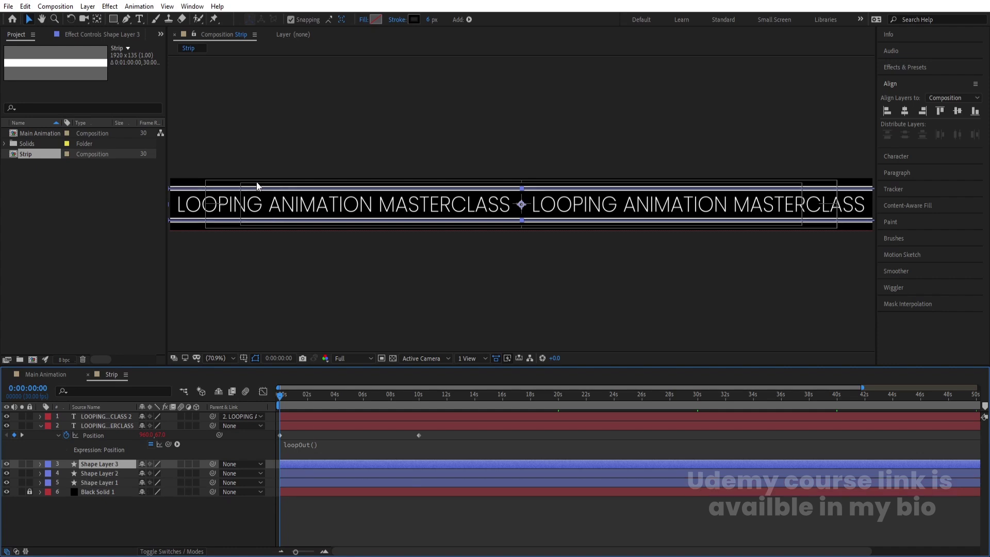
{"action": "left_click", "coordinate": [414, 19]}
{"action": "type", "text": "FFFFFF"}
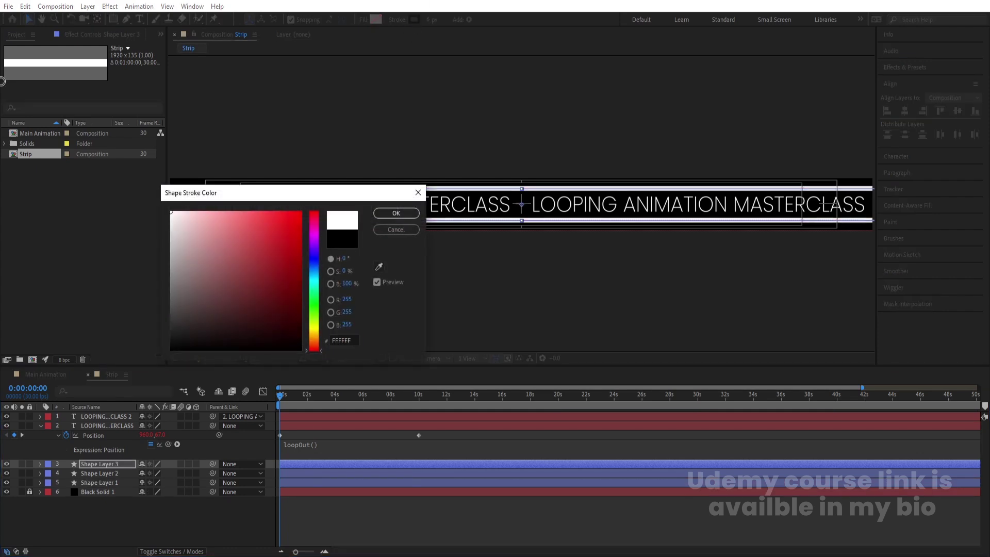
{"action": "key", "text": "Return"}
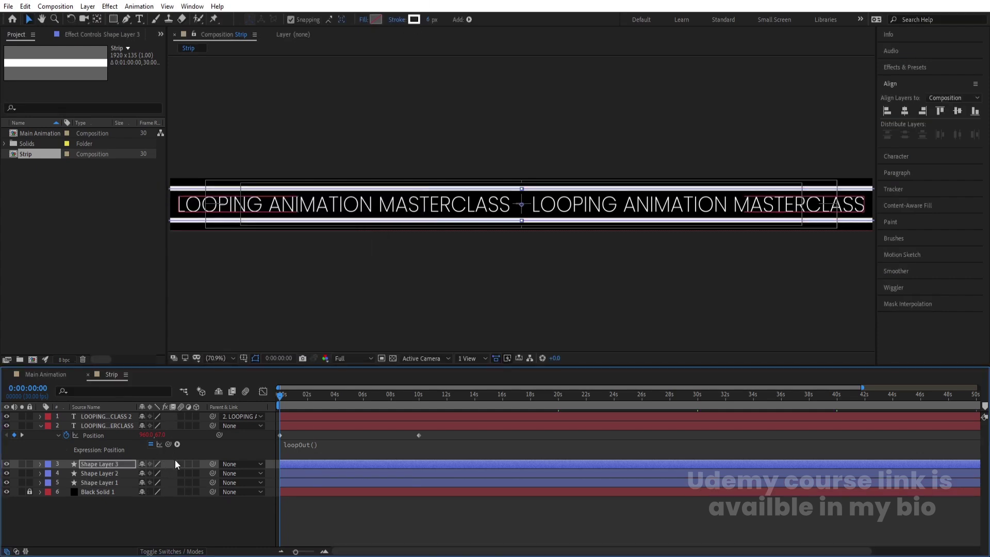
Raise the height of Shape Layer 3's Rectangle Path 1 so its size becomes 1942×135.
{"action": "key", "text": "F2"}
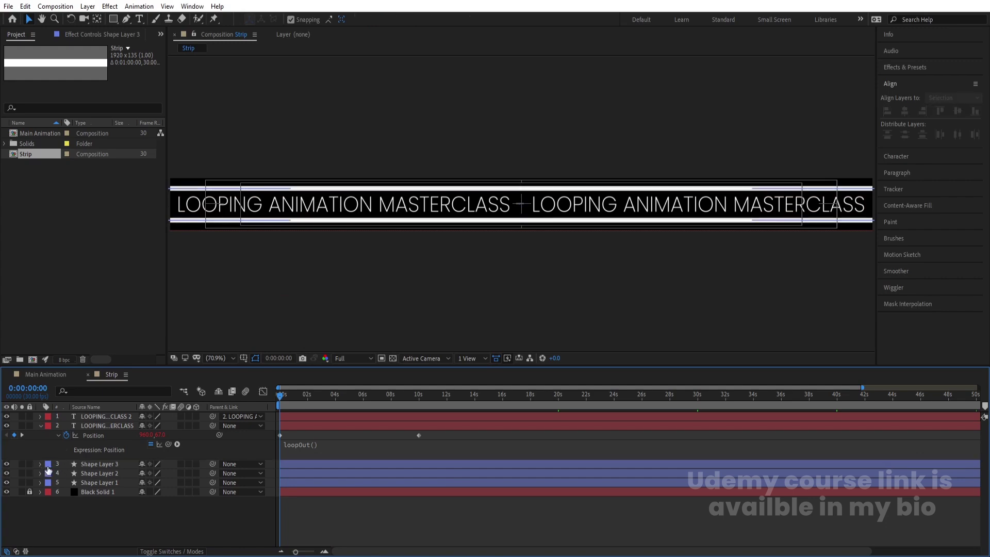
{"action": "left_click", "coordinate": [41, 464]}
{"action": "left_click", "coordinate": [50, 474]}
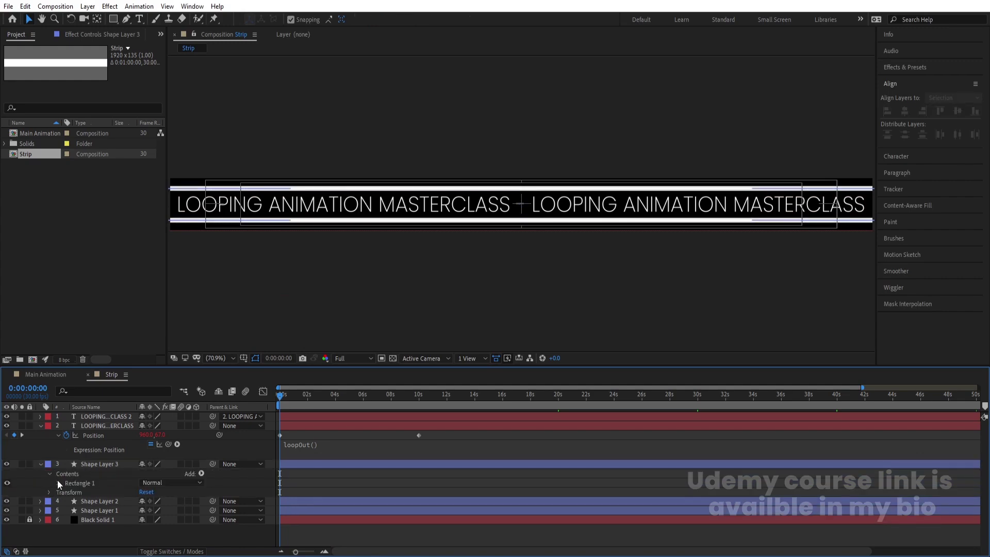
{"action": "left_click", "coordinate": [58, 482]}
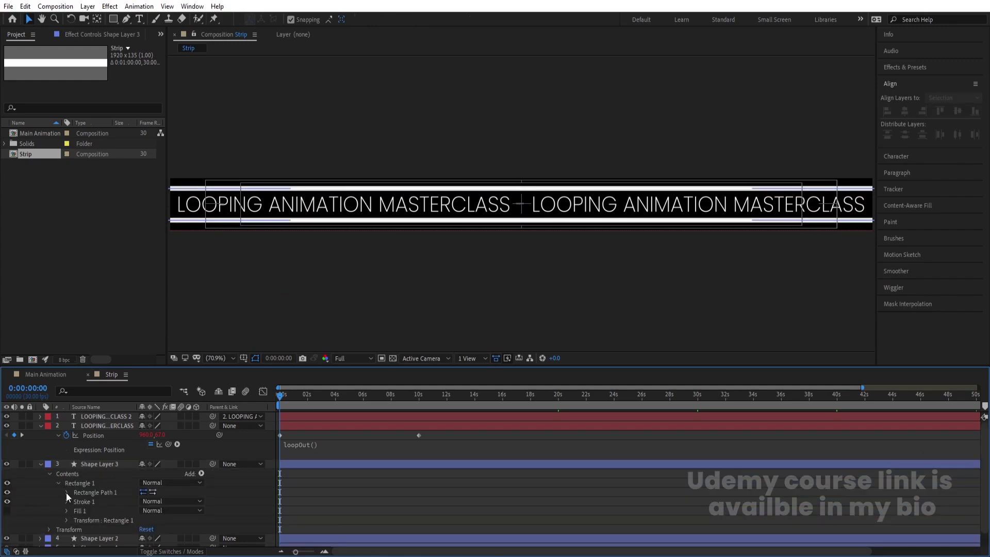
{"action": "left_click", "coordinate": [66, 492]}
{"action": "left_click_drag", "start_coordinate": [171, 500], "coordinate": [197, 498]}
{"action": "left_click", "coordinate": [333, 504]}
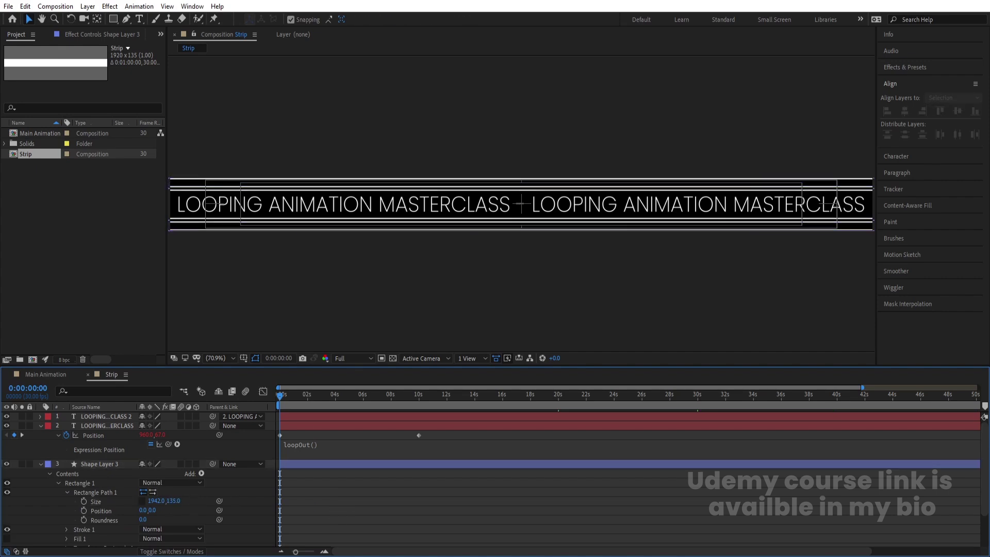
Collapse the layers and preview the strip with its new outer white lines.
{"action": "left_click", "coordinate": [46, 435]}
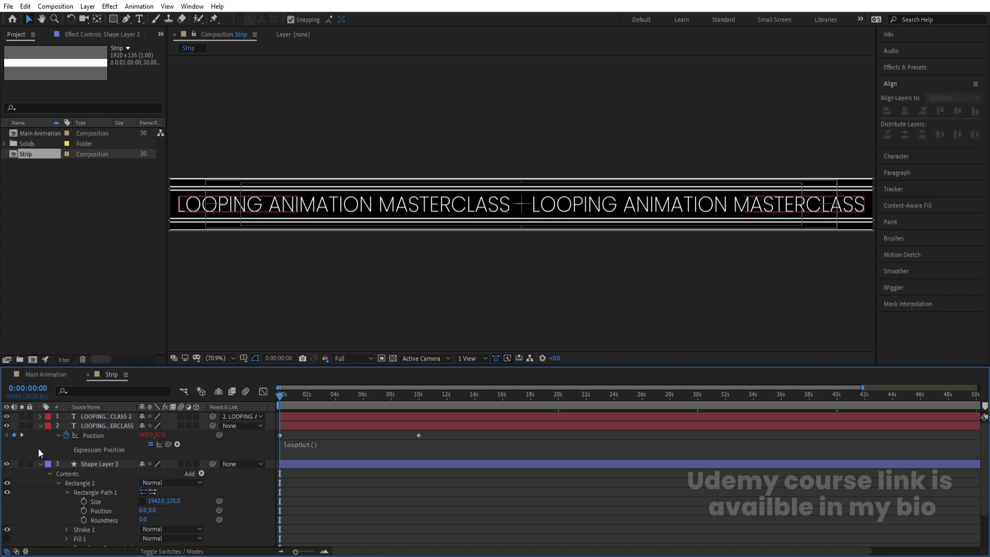
{"action": "left_click", "coordinate": [40, 463]}
{"action": "left_click", "coordinate": [41, 425]}
{"action": "left_click", "coordinate": [268, 497]}
{"action": "key", "text": "space"}
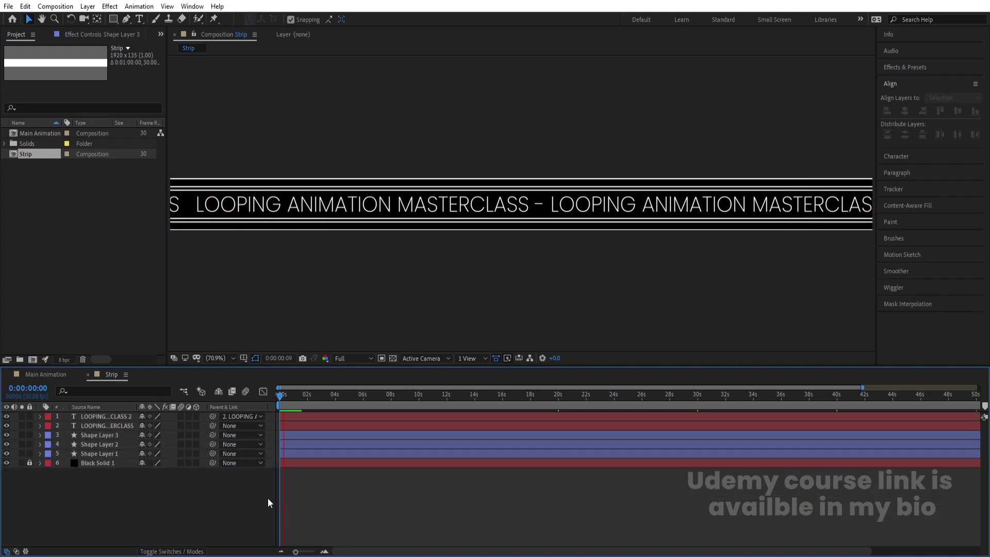
{"action": "key", "text": "minus"}
{"action": "key", "text": "Num_Lock"}
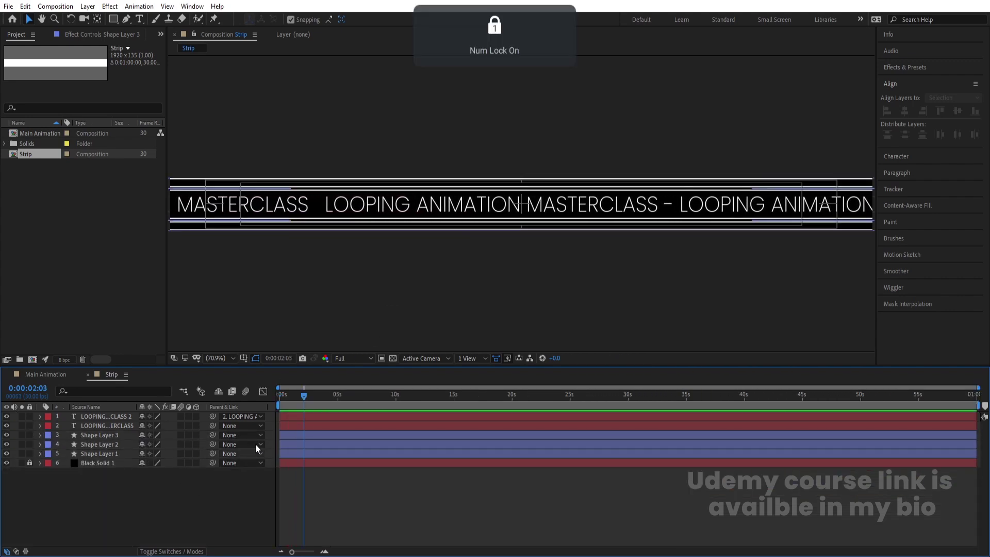
{"action": "left_click", "coordinate": [281, 395]}
{"action": "left_click", "coordinate": [111, 446]}
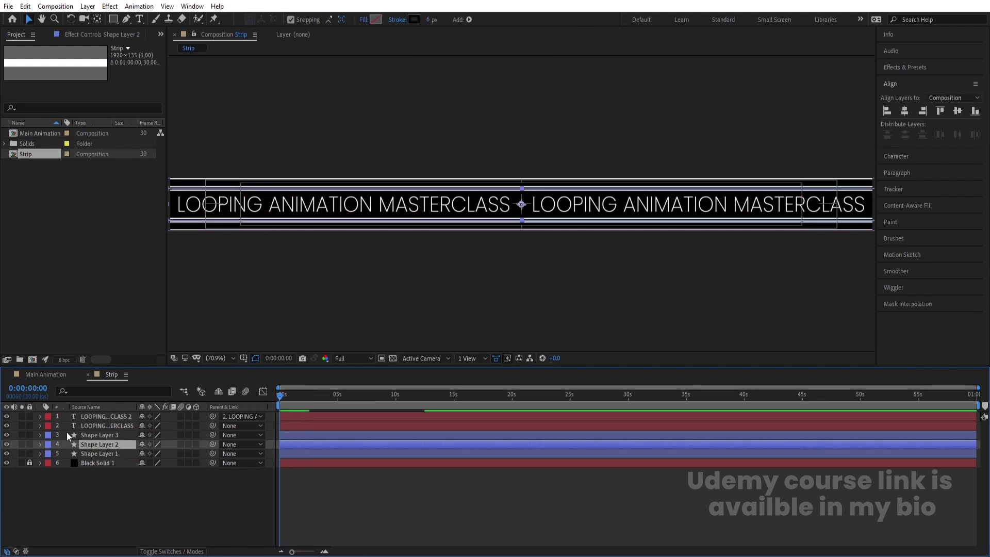
Add Trim Paths to Shape Layer 2 with End 80% and an Offset keyframe at 0 s.
{"action": "left_click", "coordinate": [40, 445]}
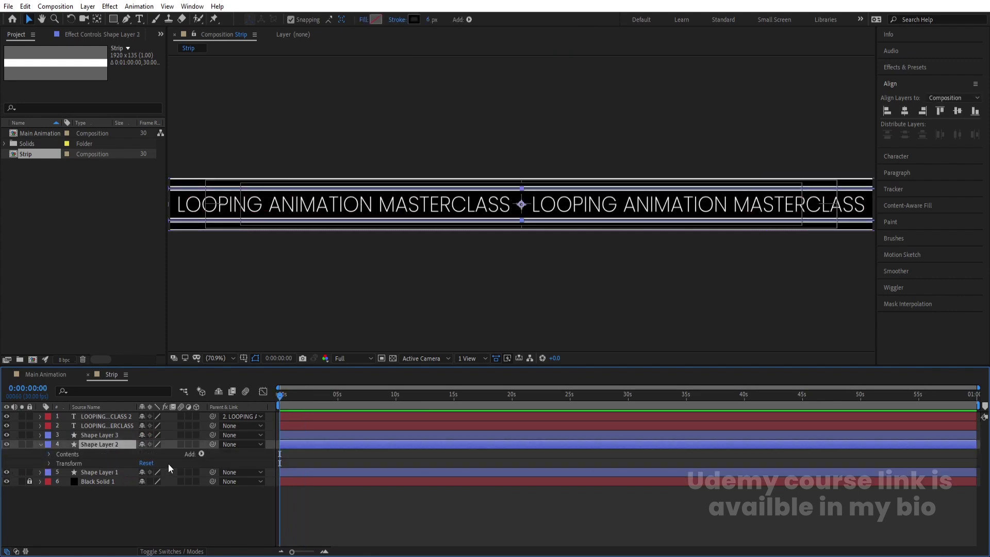
{"action": "left_click", "coordinate": [201, 454]}
{"action": "left_click", "coordinate": [247, 393]}
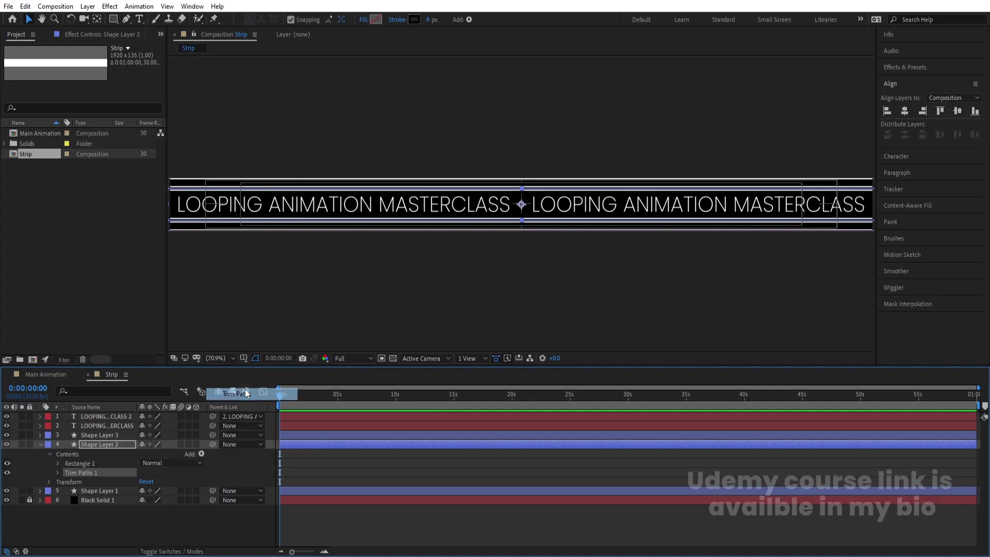
{"action": "left_click", "coordinate": [58, 473]}
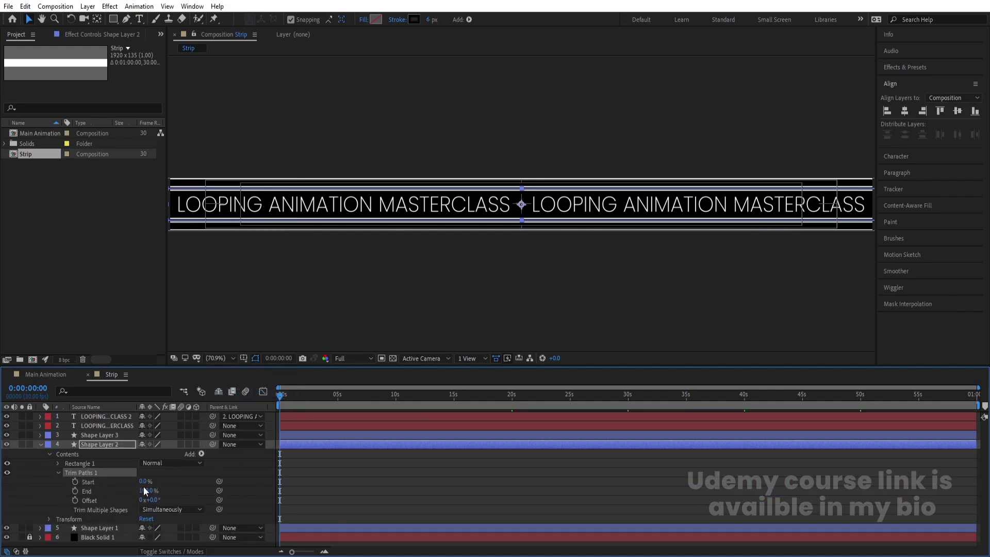
{"action": "left_click", "coordinate": [198, 487]}
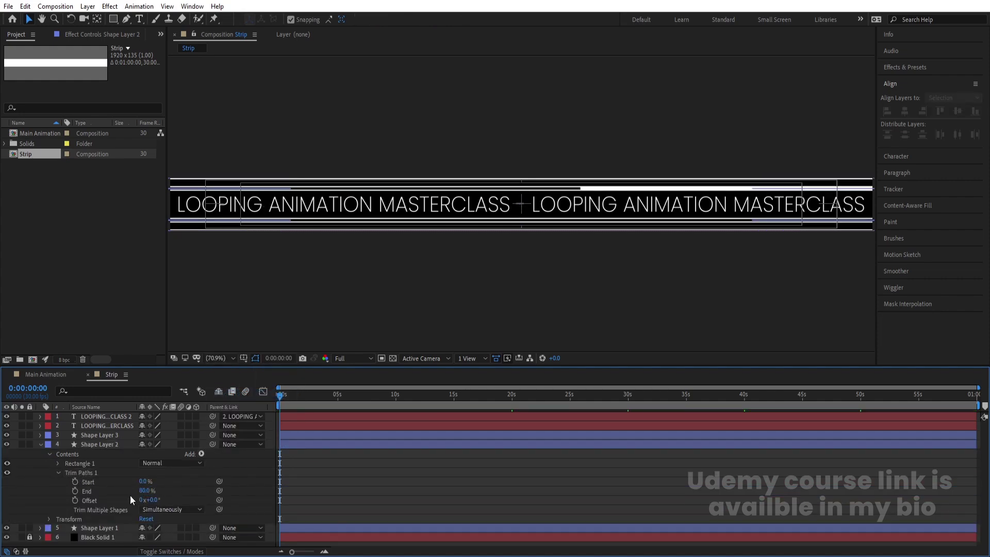
{"action": "left_click", "coordinate": [75, 500]}
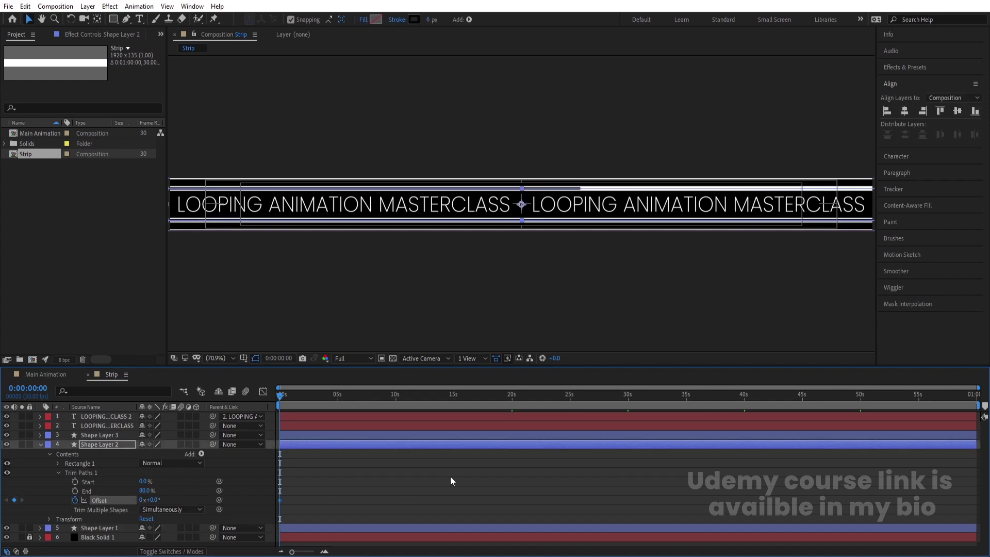
Keyframe the Trim Paths Offset at 10 s and preview the line travelling around the border.
{"action": "key", "text": "equal"}
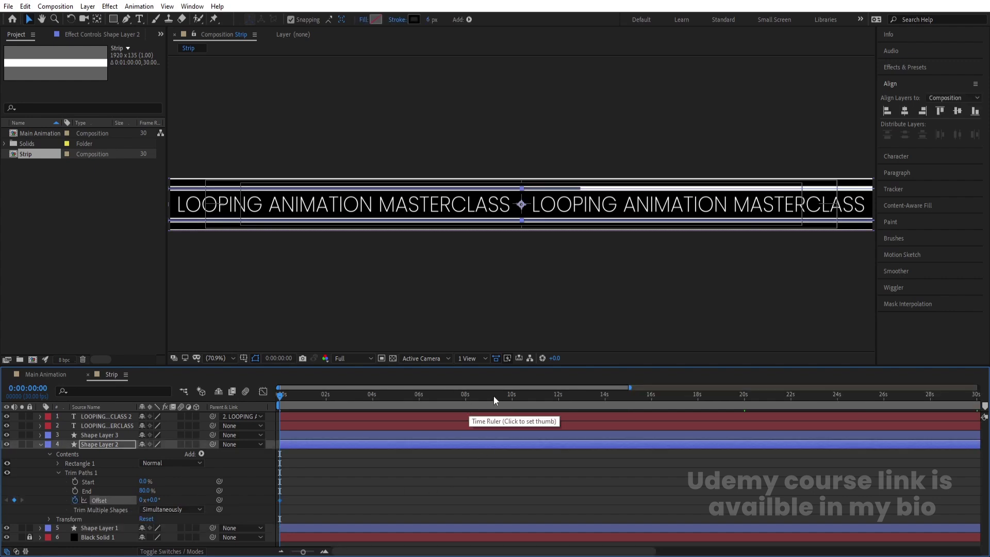
{"action": "left_click", "coordinate": [511, 399]}
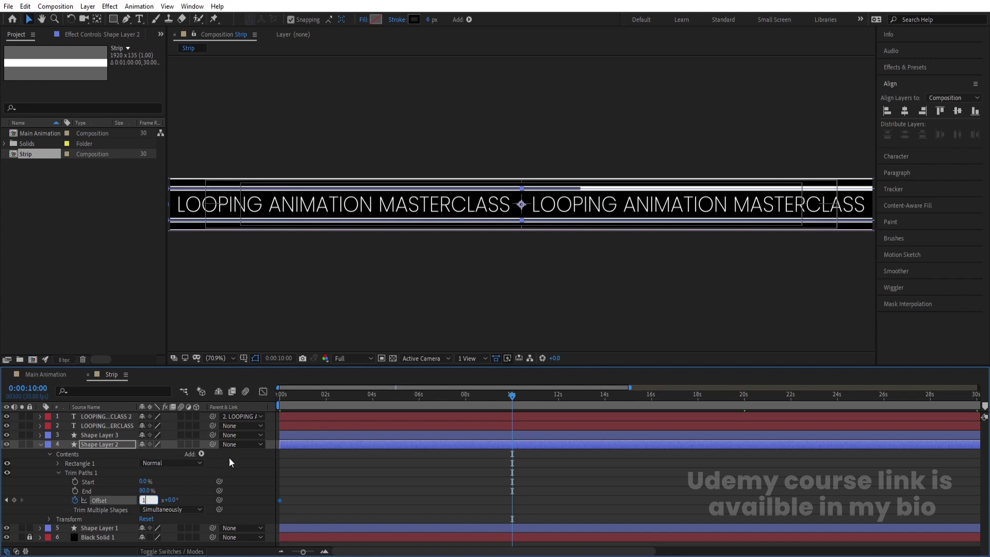
{"action": "left_click_drag", "start_coordinate": [290, 398], "coordinate": [224, 394]}
{"action": "key", "text": "space"}
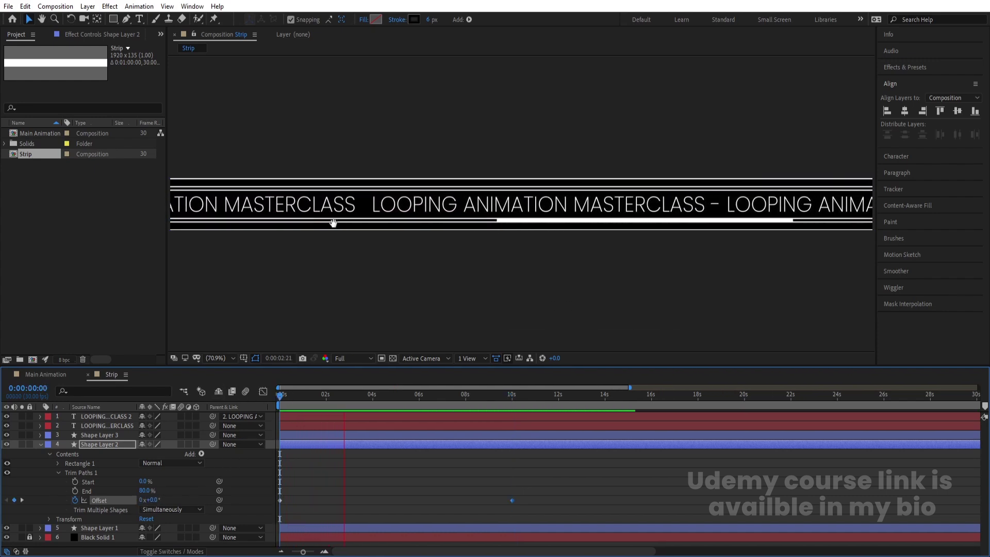
{"action": "left_click", "coordinate": [512, 394]}
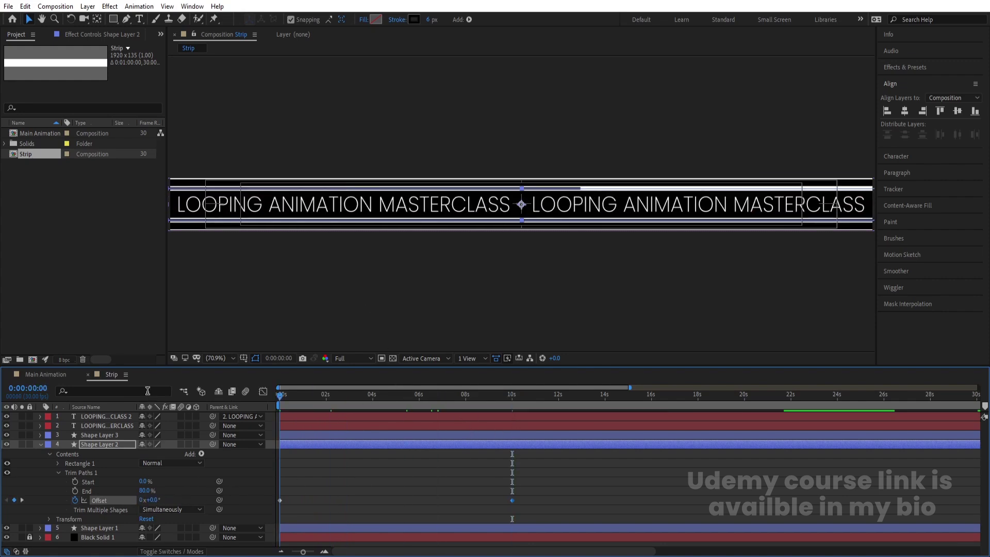
{"action": "key", "text": "Home"}
{"action": "key", "text": "space"}
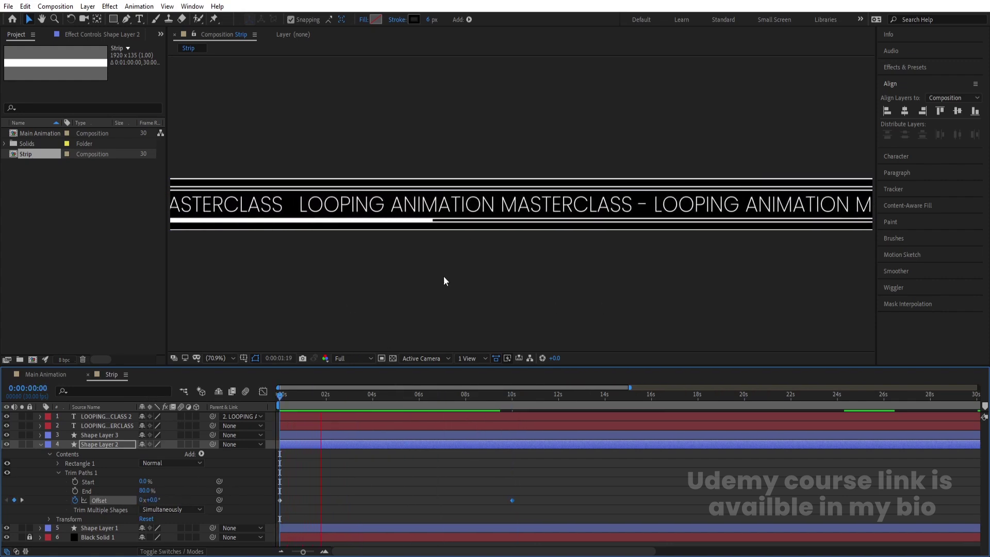
{"action": "key", "text": "space"}
{"action": "key", "text": "space"}
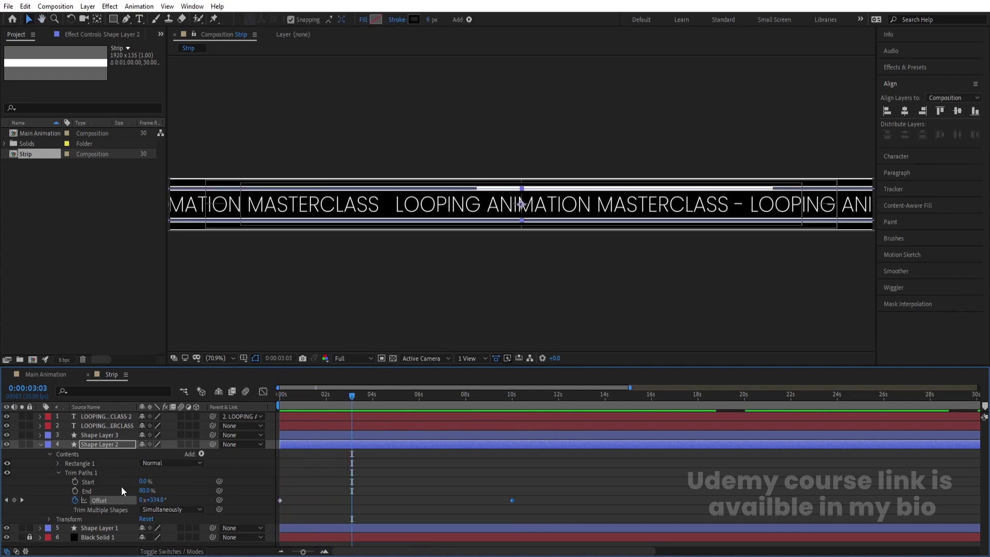
Collapse Trim Paths 1 and reveal the Stroke 1 properties under Rectangle 1.
{"action": "left_click", "coordinate": [60, 472]}
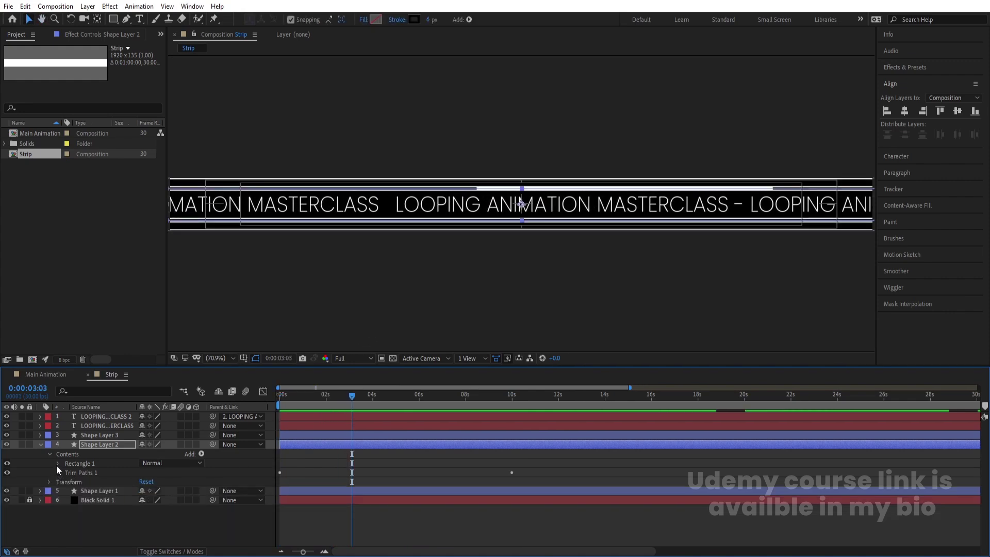
{"action": "left_click", "coordinate": [57, 465]}
{"action": "left_click", "coordinate": [67, 481]}
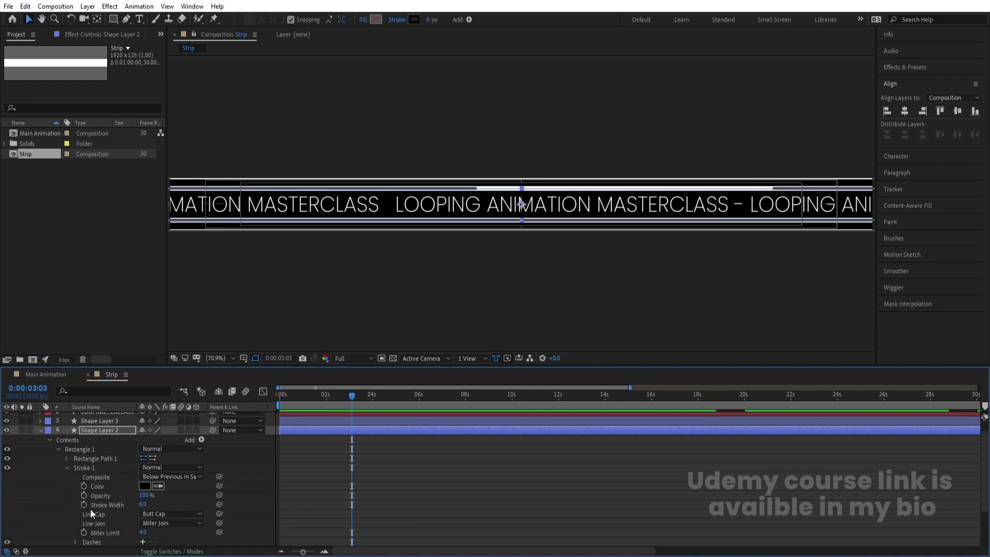
Add Dashes (Dash 10) to Stroke 1, preview the dashed border, and collapse Shape Layer 2.
{"action": "scroll", "coordinate": [102, 532], "scroll_direction": "down", "scroll_amount": 1}
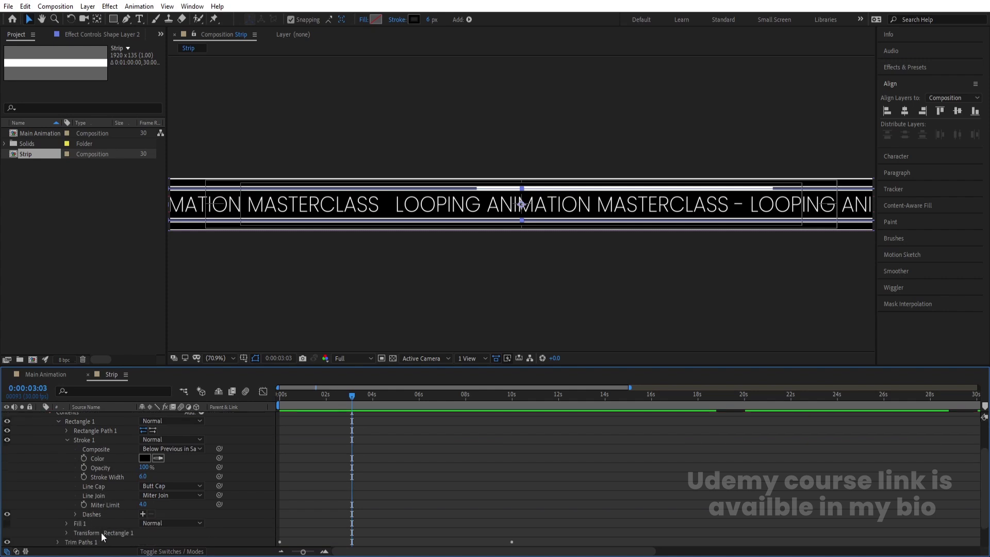
{"action": "left_click", "coordinate": [142, 513]}
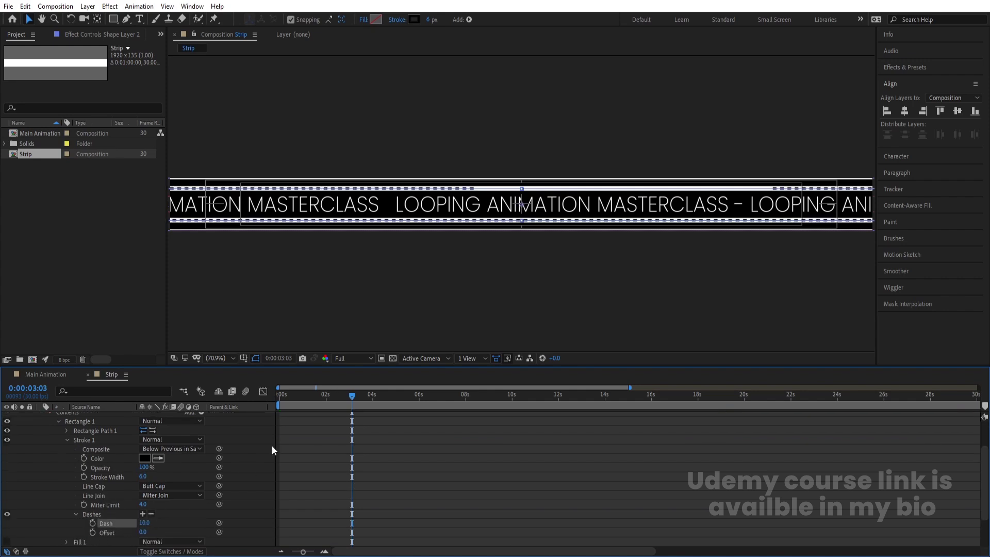
{"action": "left_click_drag", "start_coordinate": [295, 396], "coordinate": [258, 400]}
{"action": "key", "text": "space"}
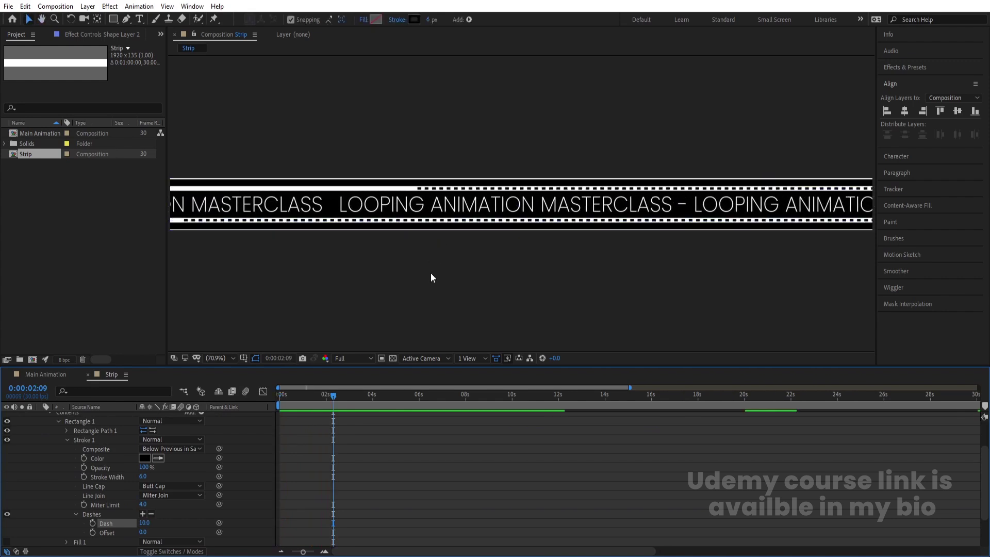
{"action": "key", "text": "space"}
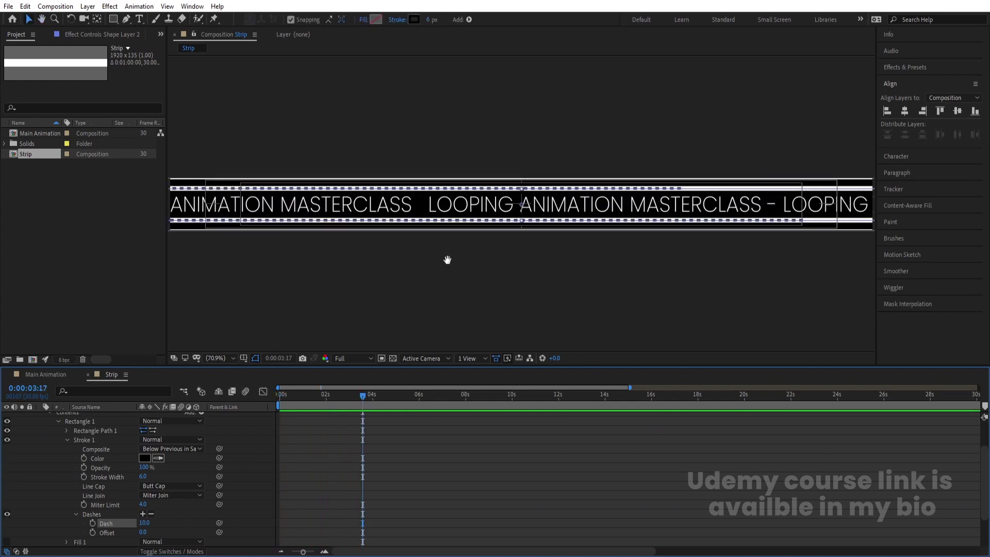
{"action": "key", "text": "space"}
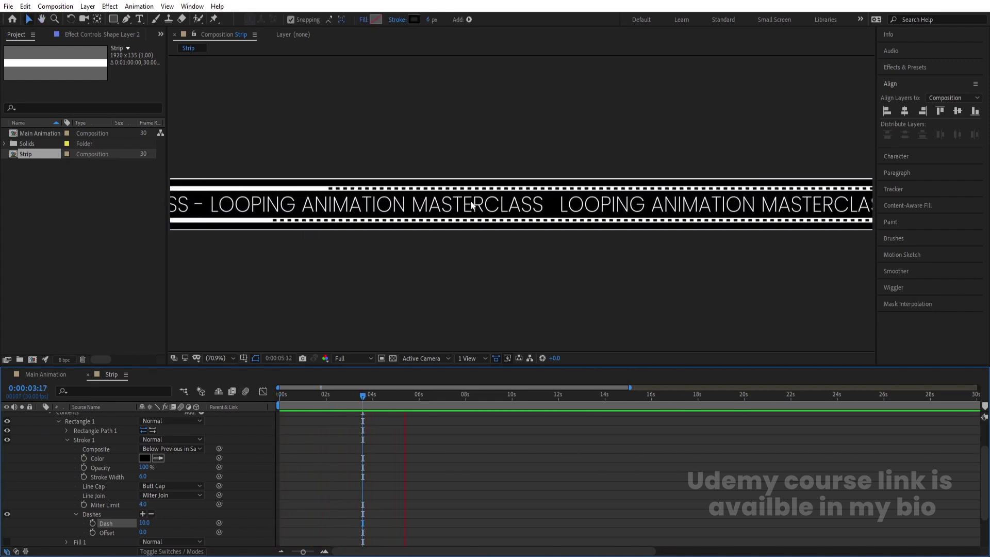
{"action": "key", "text": "space"}
{"action": "scroll", "coordinate": [49, 438], "scroll_direction": "up", "scroll_amount": 3}
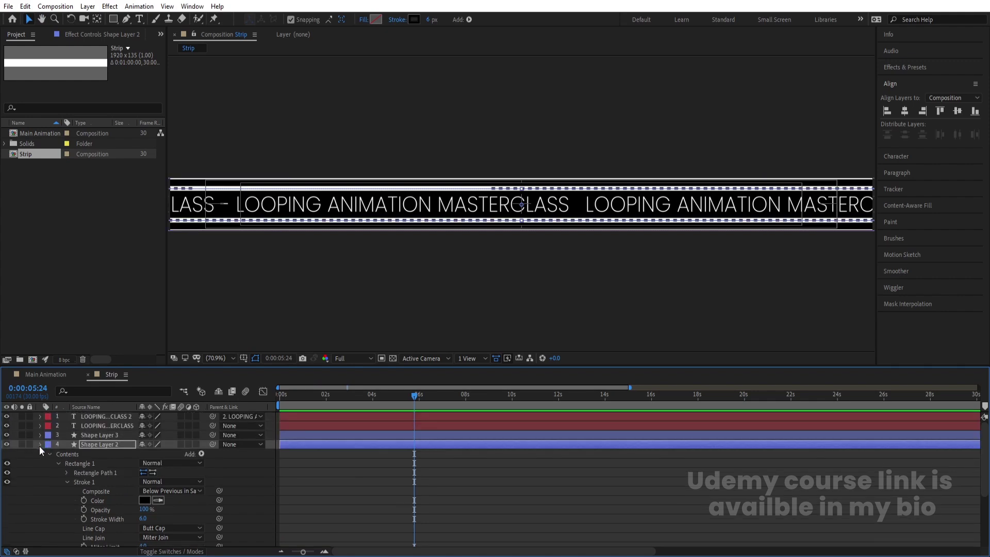
{"action": "left_click", "coordinate": [40, 445]}
{"action": "key", "text": "space"}
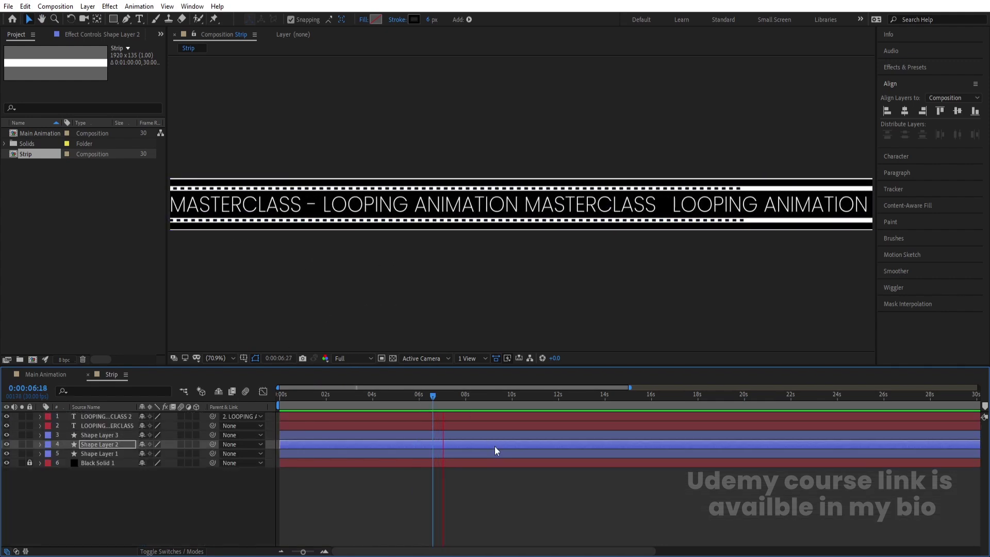
Place the Strip composition into Main Animation, aligned to the top of the frame.
{"action": "left_click", "coordinate": [295, 480]}
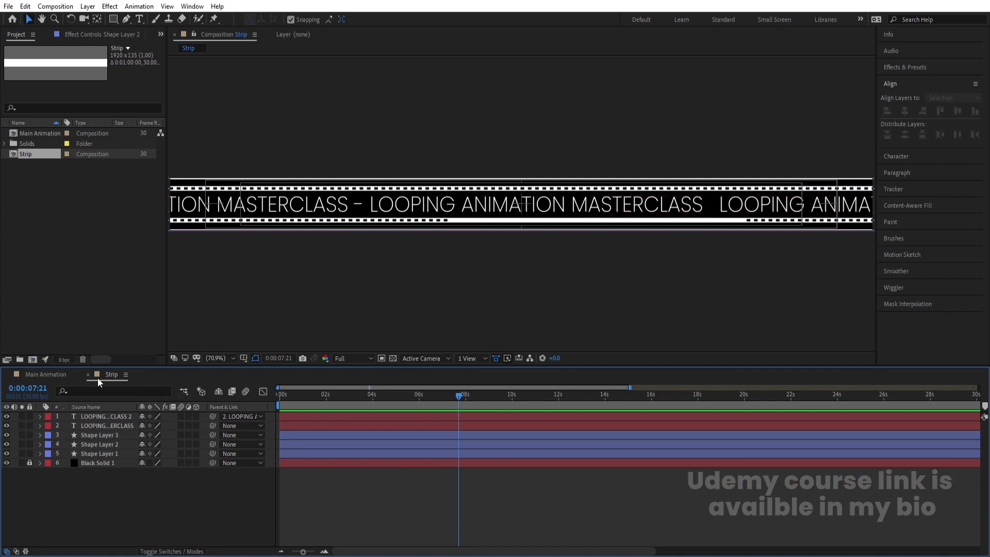
{"action": "left_click", "coordinate": [55, 373]}
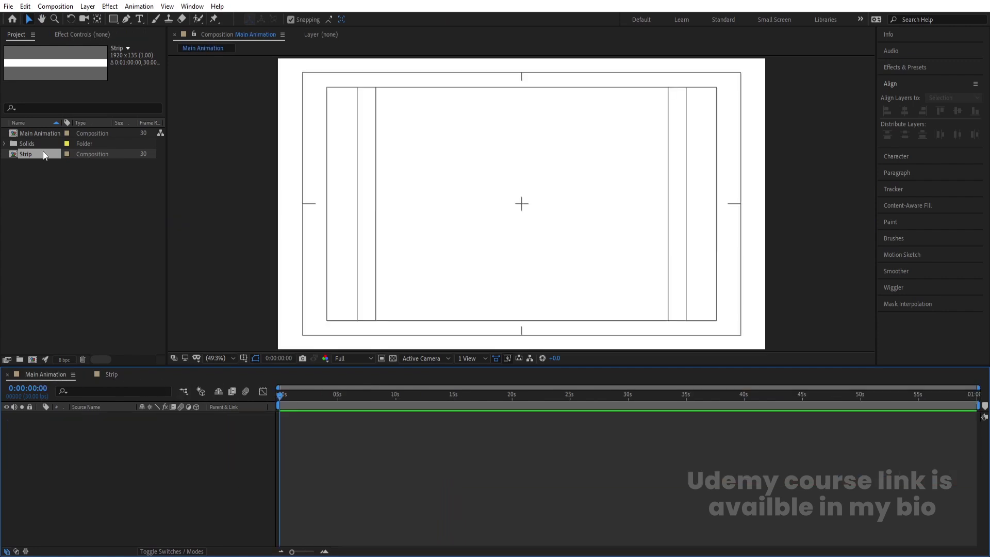
{"action": "left_click_drag", "start_coordinate": [30, 154], "coordinate": [143, 437]}
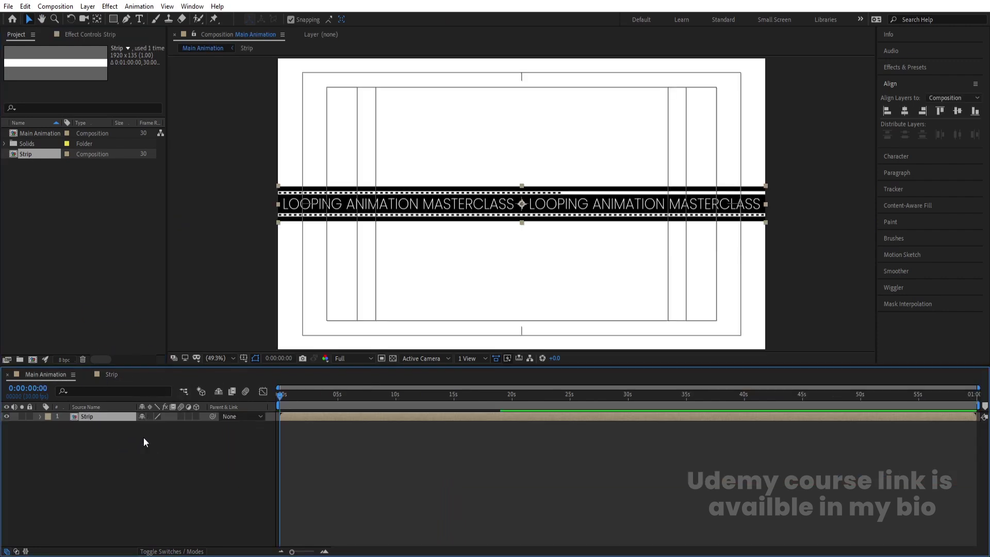
{"action": "left_click", "coordinate": [939, 112]}
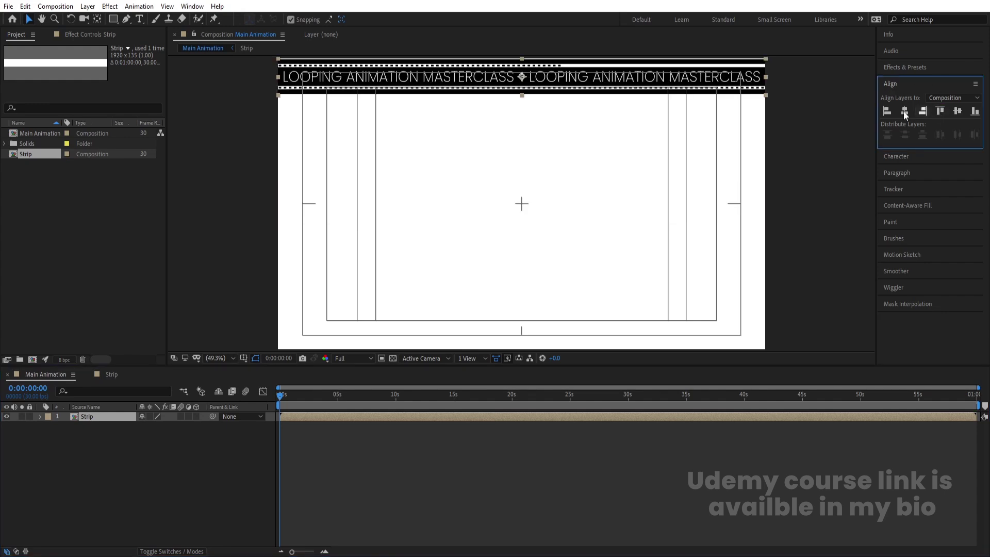
With snapping on, duplicate the Strip layer and stack the copies down the frame.
{"action": "left_click", "coordinate": [291, 21]}
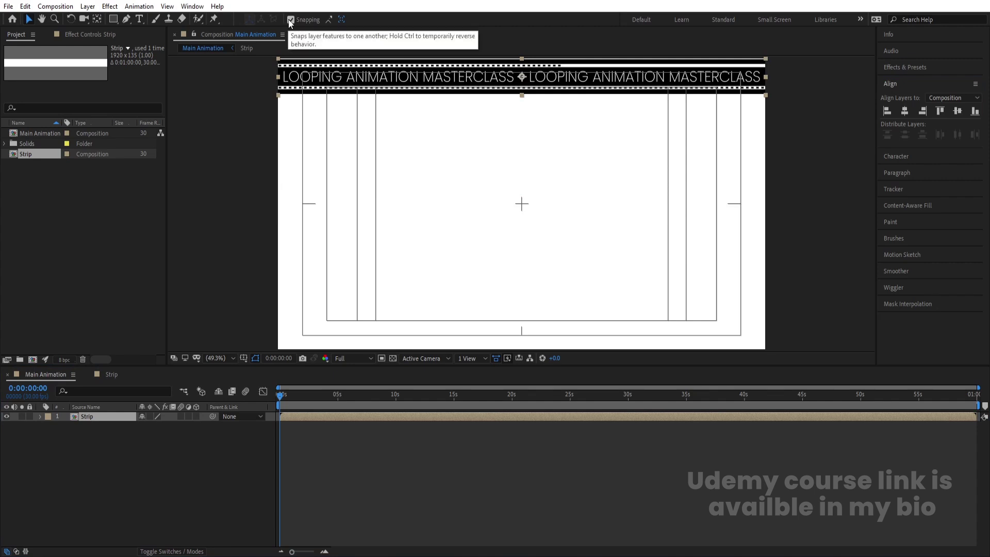
{"action": "key", "text": "ctrl+d"}
{"action": "left_click_drag", "start_coordinate": [529, 61], "coordinate": [534, 323]}
{"action": "key", "text": "ctrl+d"}
{"action": "key", "text": "ctrl+d"}
{"action": "key", "text": "ctrl+d"}
{"action": "key", "text": "ctrl+d"}
{"action": "key", "text": "ctrl+d"}
{"action": "key", "text": "ctrl+d"}
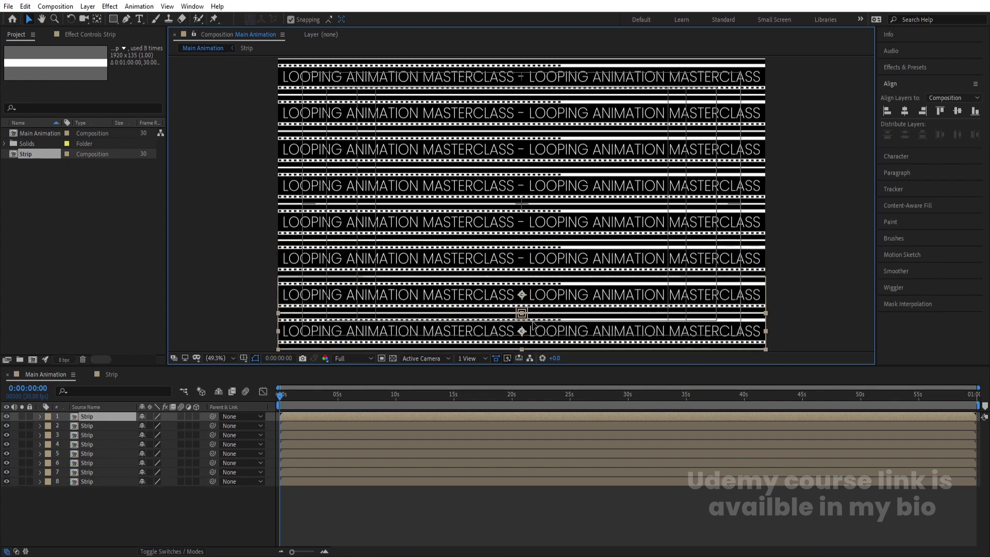
Preview the eight stacked strips and return the playhead to the start.
{"action": "key", "text": "F2"}
{"action": "key", "text": "space"}
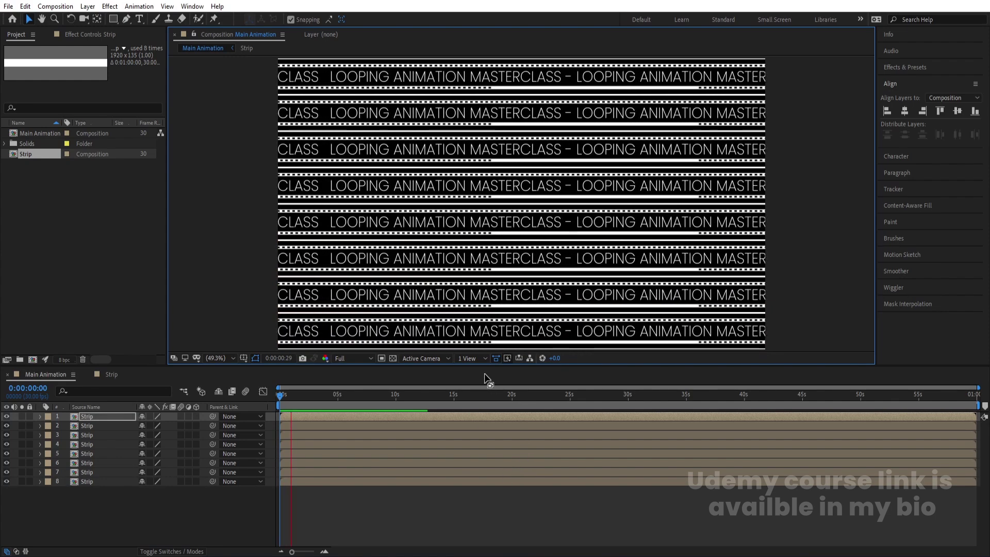
{"action": "key", "text": "space"}
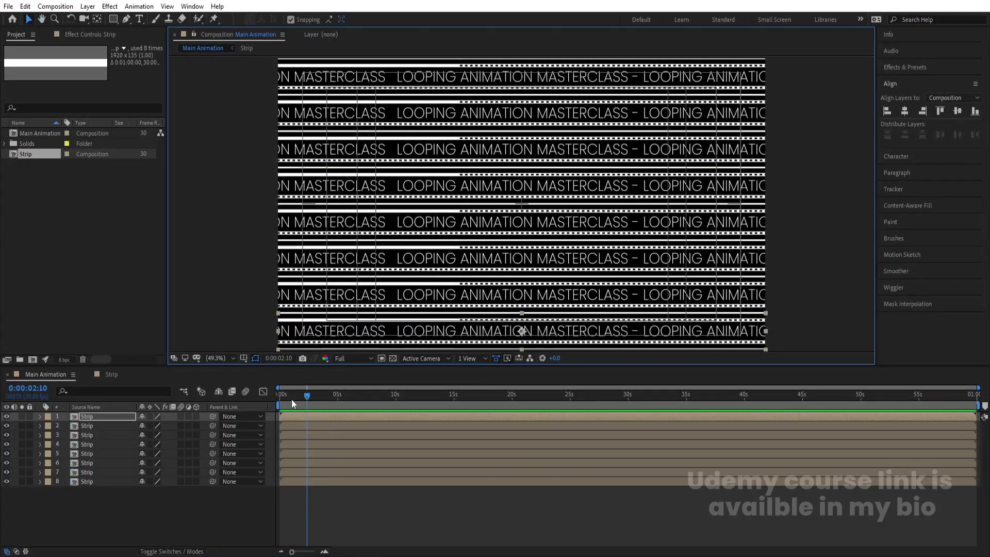
{"action": "left_click_drag", "start_coordinate": [291, 398], "coordinate": [280, 399]}
Time-reverse Strip layers 1, 3, 5 and 7 and preview the alternating scroll directions.
{"action": "left_click", "coordinate": [82, 416]}
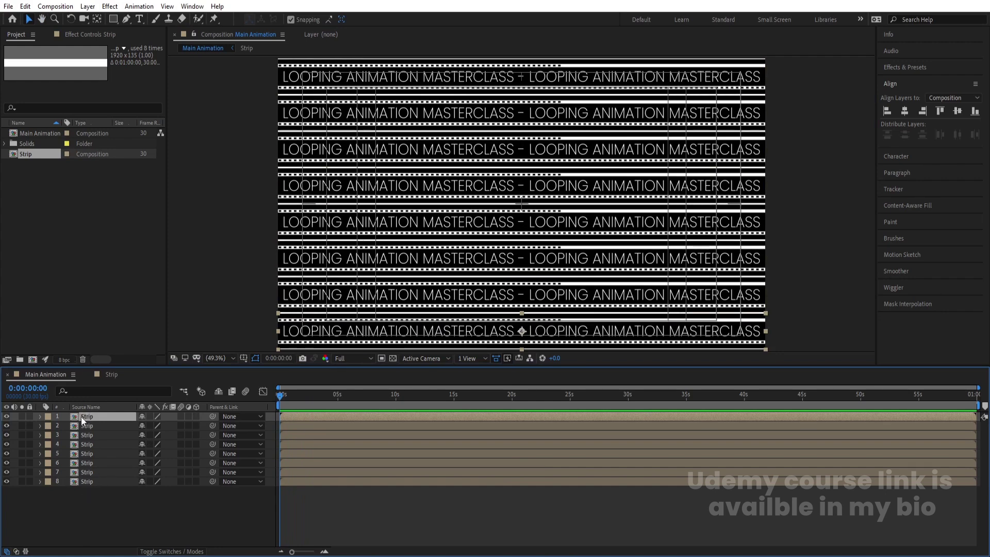
{"action": "left_click", "coordinate": [82, 435], "text": "ctrl"}
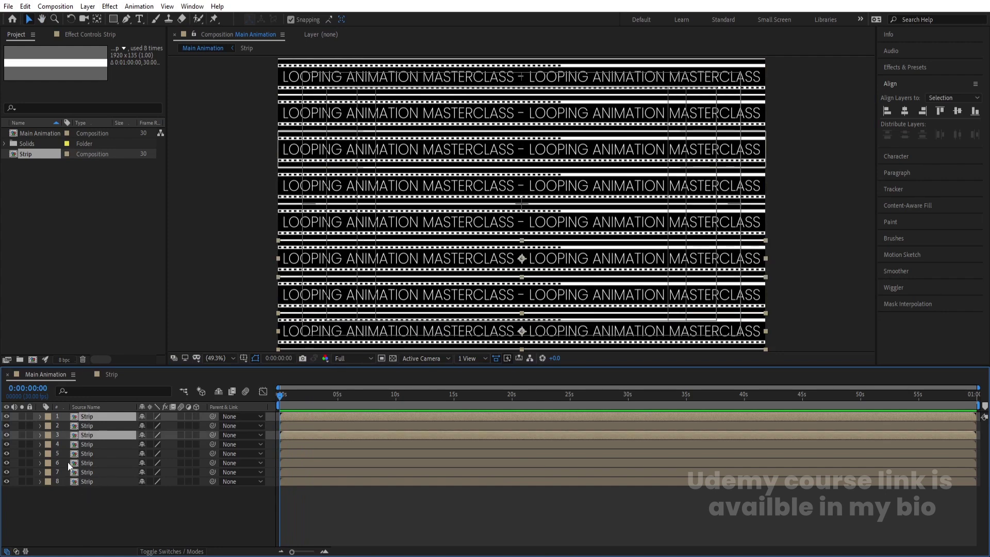
{"action": "left_click", "coordinate": [80, 454], "text": "ctrl"}
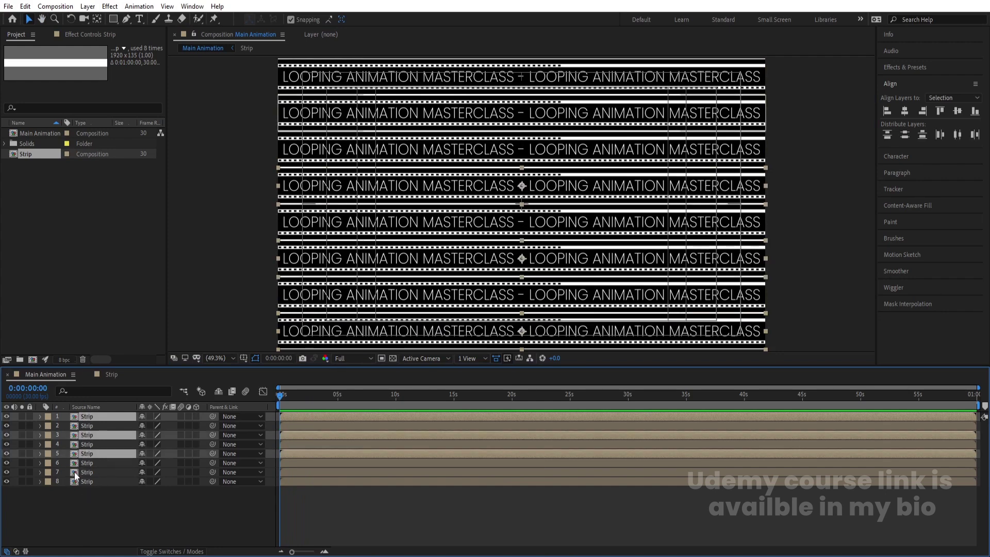
{"action": "left_click", "coordinate": [74, 472], "text": "ctrl"}
{"action": "right_click", "coordinate": [75, 472]}
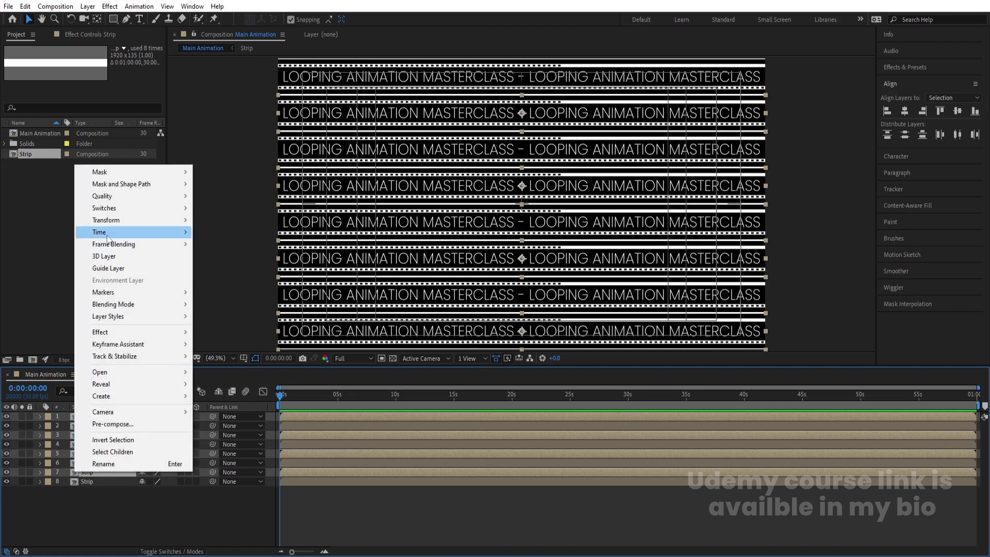
{"action": "mouse_move", "coordinate": [107, 236]}
{"action": "left_click", "coordinate": [236, 246]}
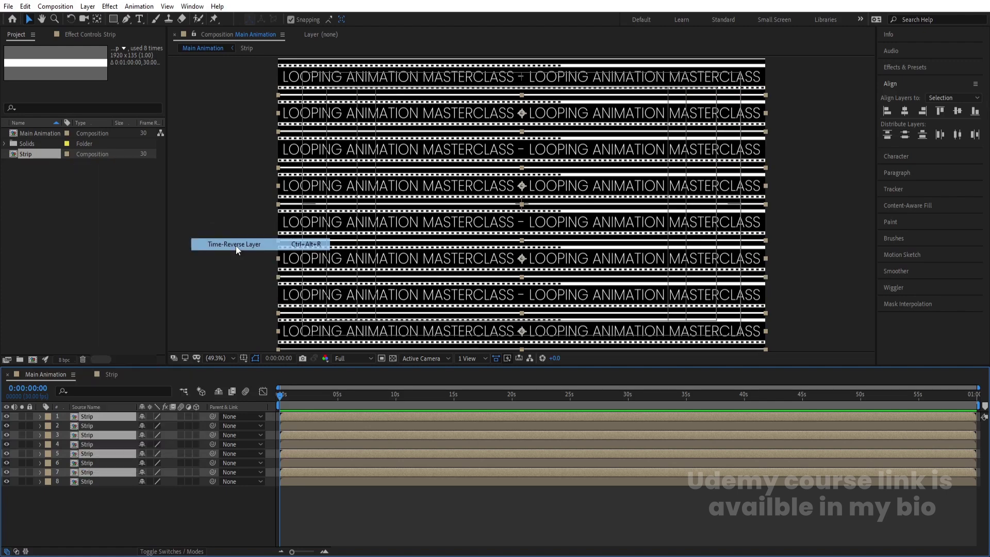
{"action": "key", "text": "space"}
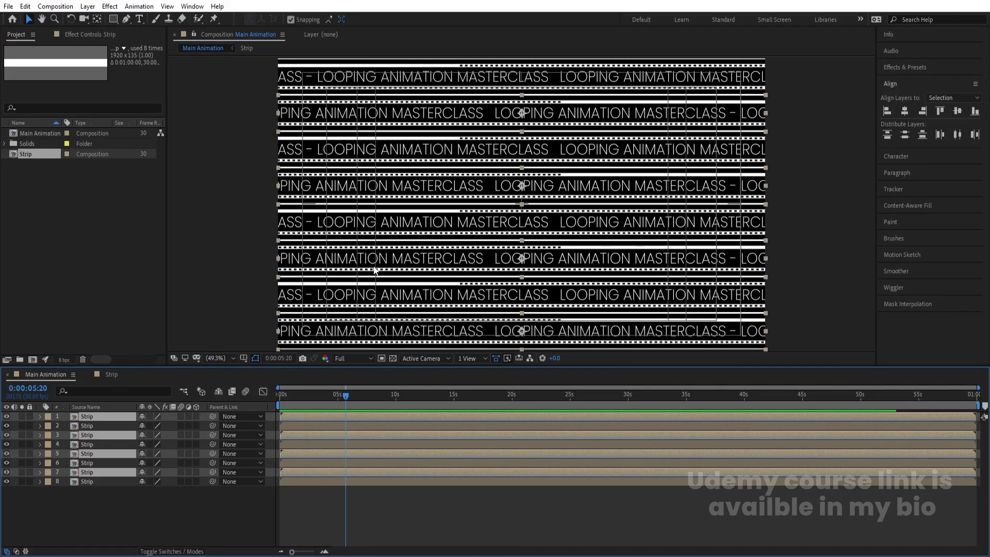
{"action": "left_click", "coordinate": [113, 374]}
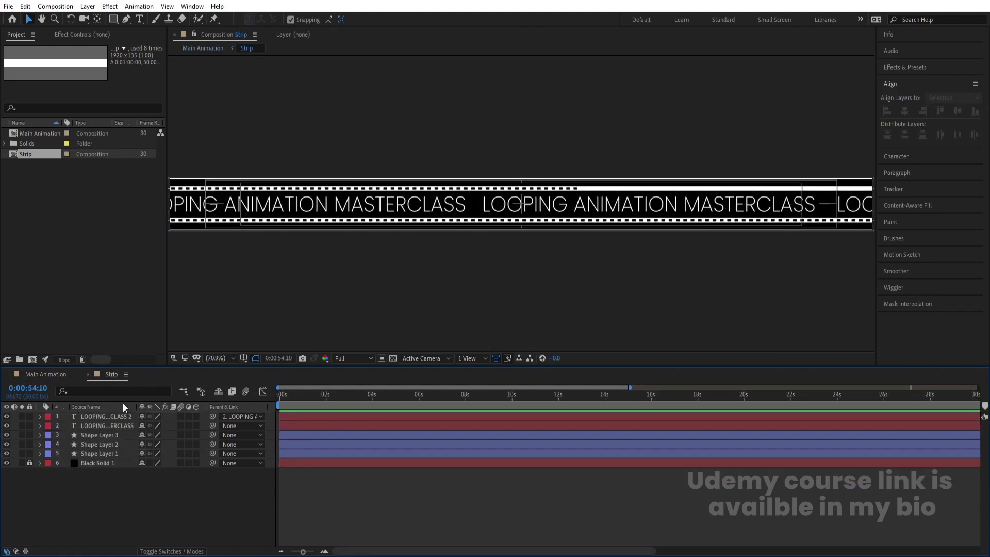
{"action": "left_click", "coordinate": [94, 444]}
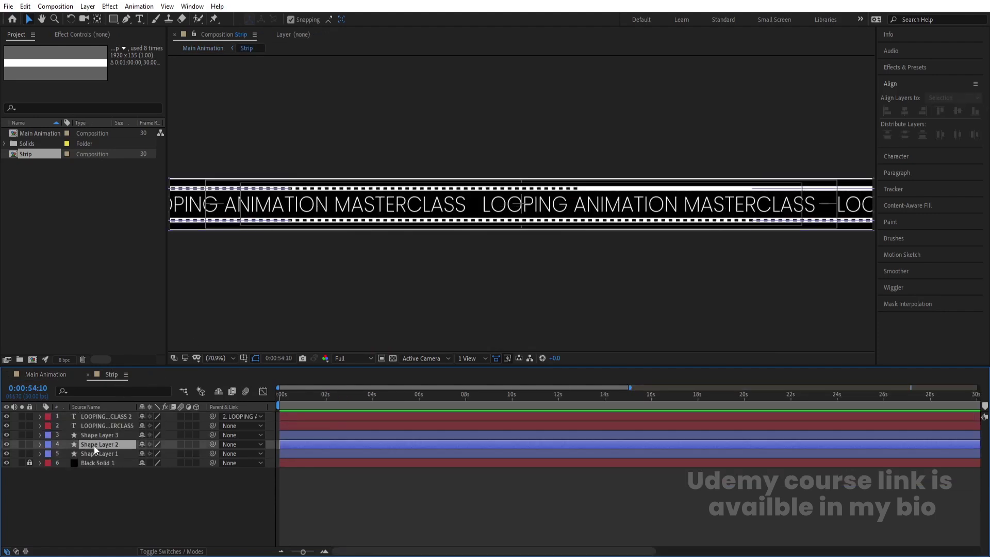
{"action": "left_click", "coordinate": [40, 444]}
{"action": "left_click", "coordinate": [49, 454]}
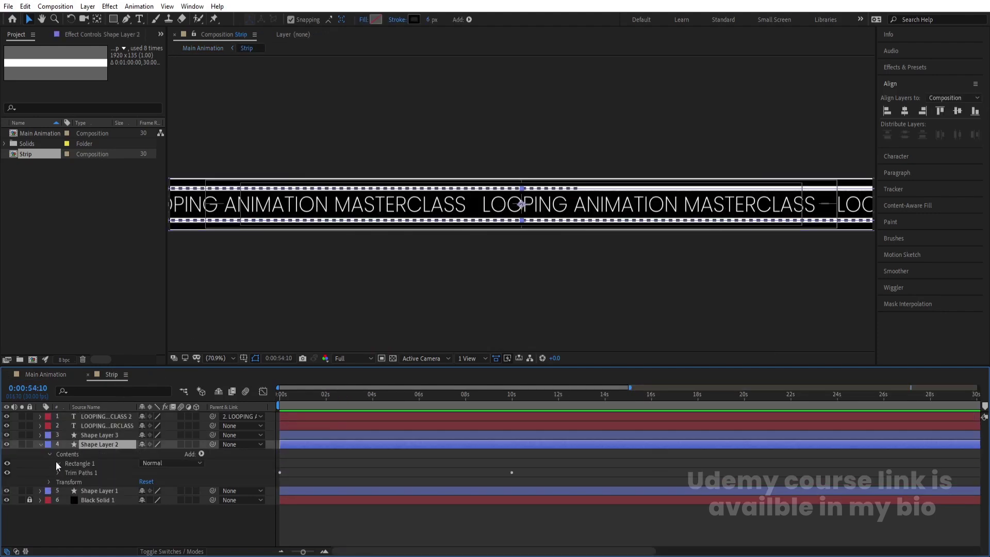
{"action": "left_click", "coordinate": [57, 462]}
{"action": "left_click", "coordinate": [65, 482]}
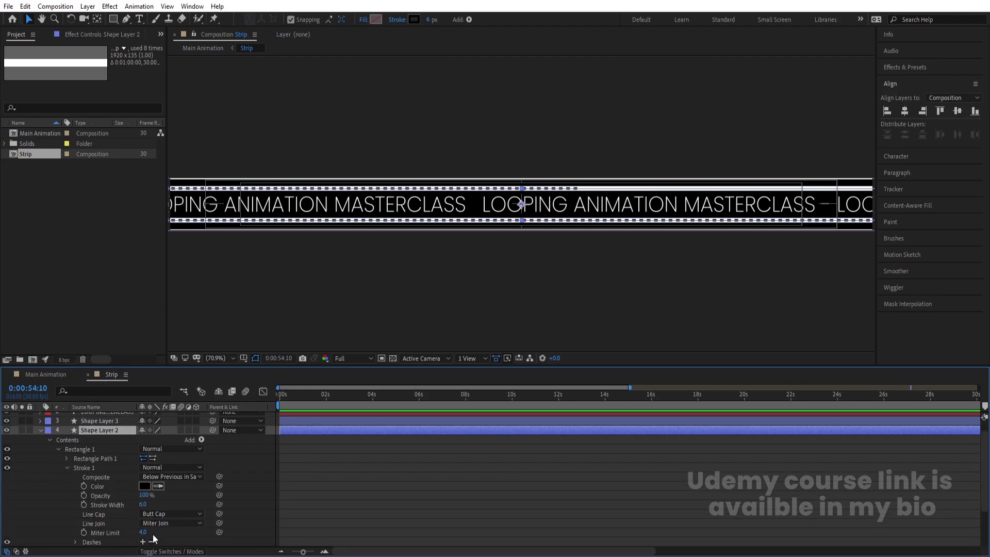
{"action": "left_click", "coordinate": [380, 468]}
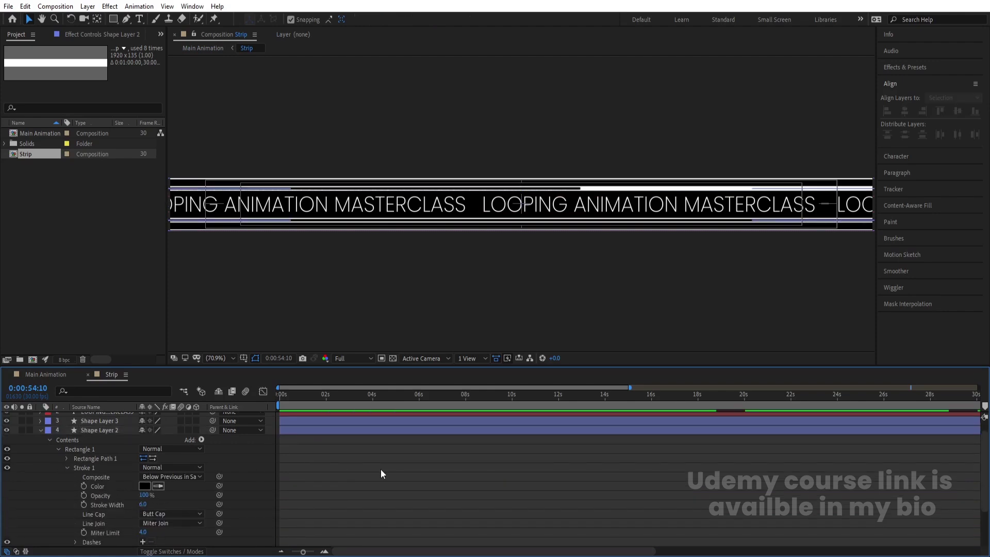
{"action": "left_click", "coordinate": [51, 375]}
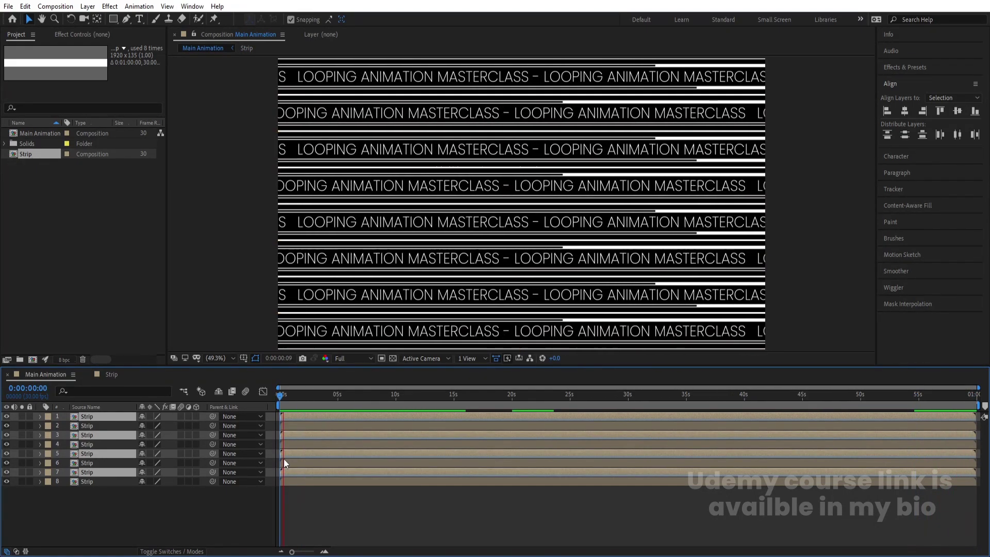
{"action": "key", "text": "space"}
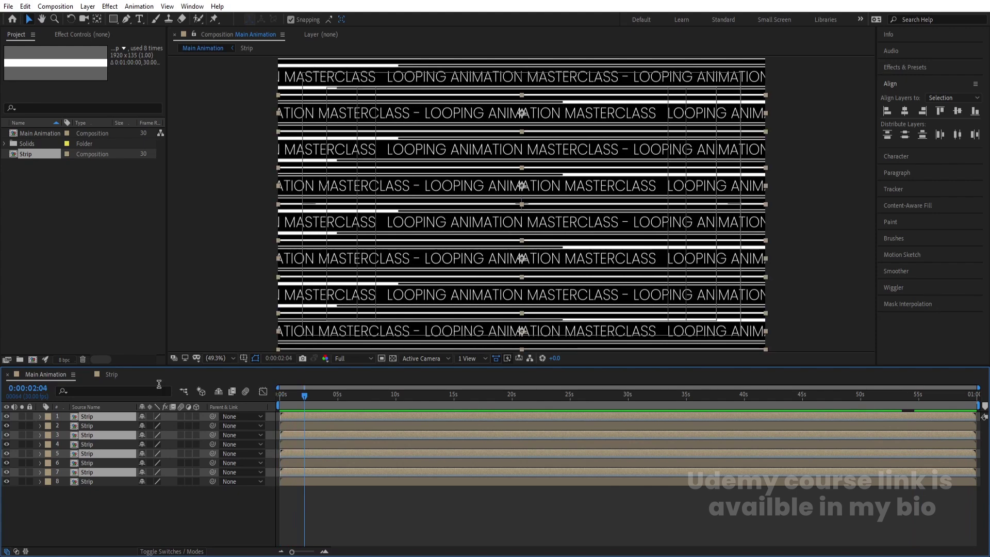
{"action": "left_click", "coordinate": [106, 375]}
Select both text layers and change their font weight to Medium in the Character panel.
{"action": "left_click", "coordinate": [41, 430]}
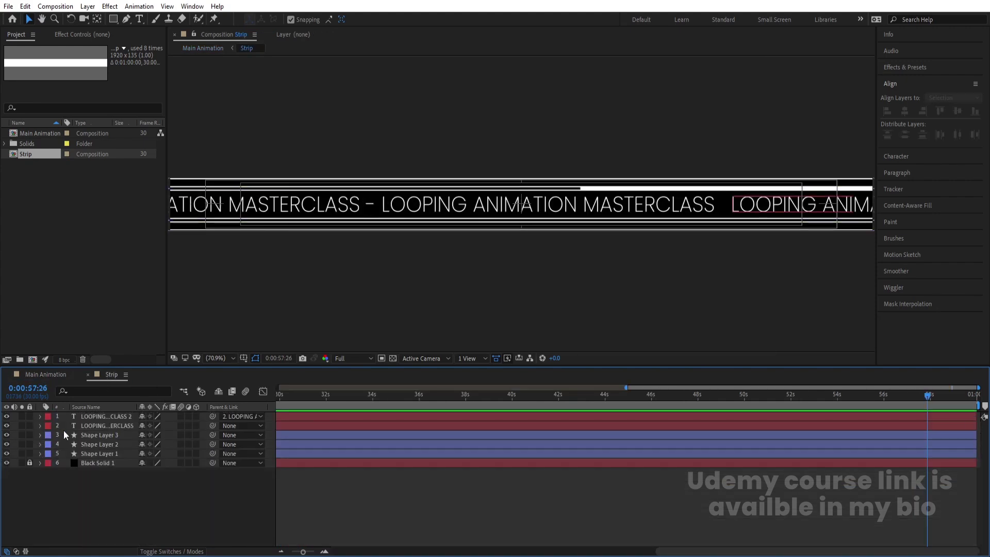
{"action": "left_click", "coordinate": [116, 427]}
{"action": "left_click", "coordinate": [106, 416], "text": "shift"}
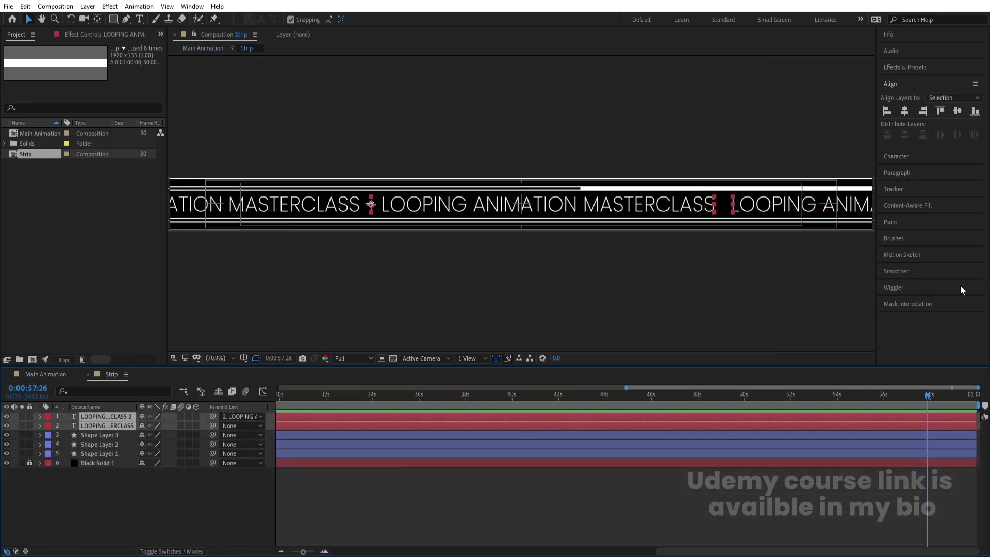
{"action": "left_click", "coordinate": [896, 155]}
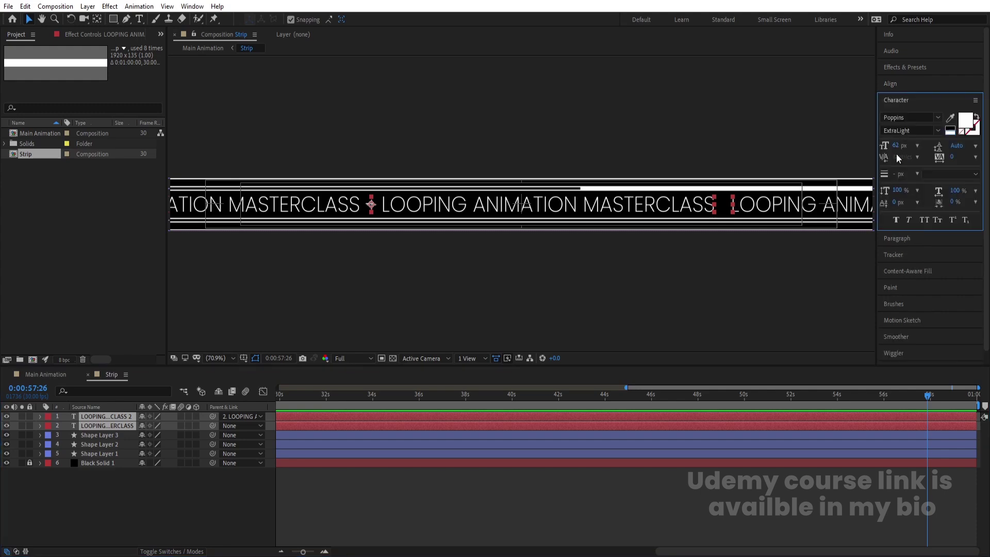
{"action": "left_click", "coordinate": [934, 130]}
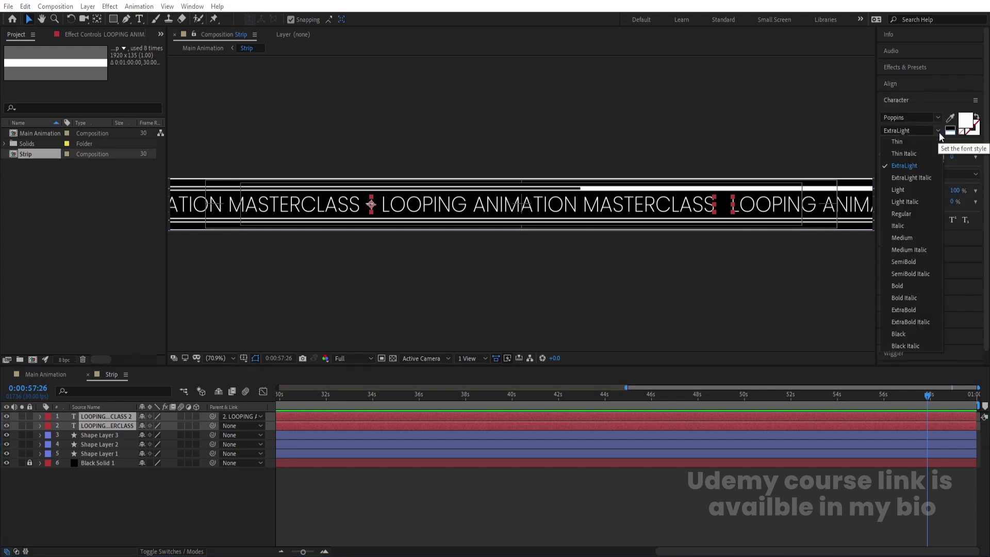
{"action": "left_click", "coordinate": [901, 238]}
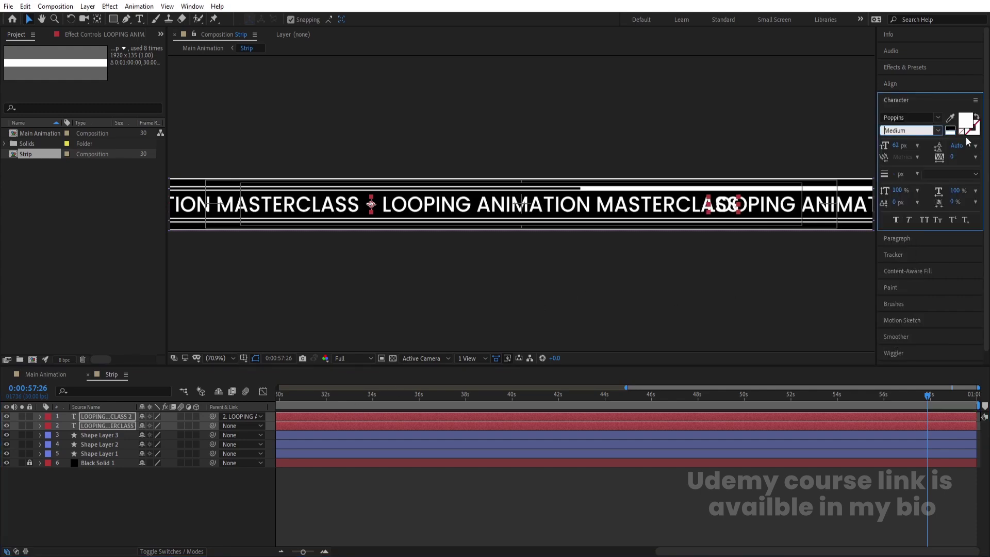
Try Light, revert the text to Poppins ExtraLight, and preview Main Animation.
{"action": "left_click", "coordinate": [938, 129]}
{"action": "left_click", "coordinate": [899, 190]}
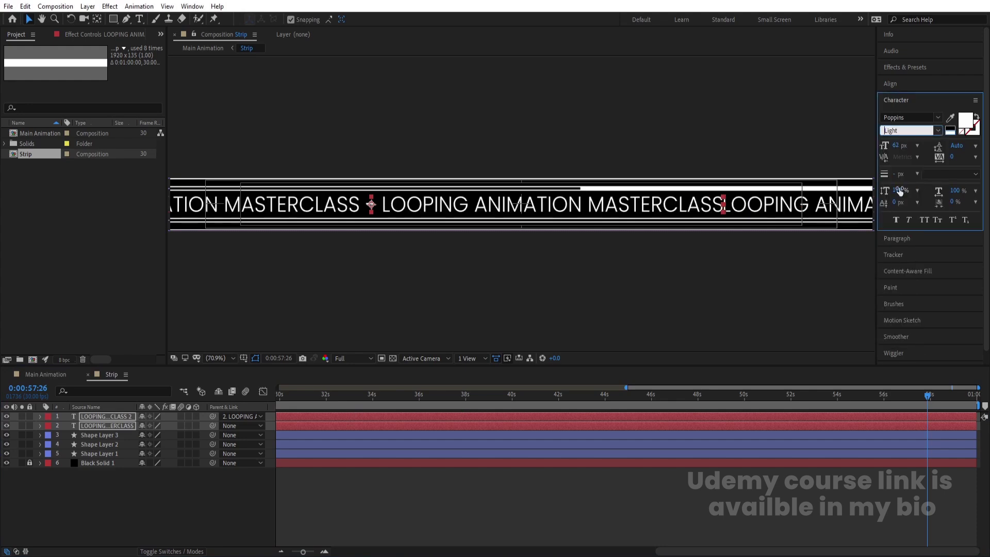
{"action": "left_click", "coordinate": [941, 129]}
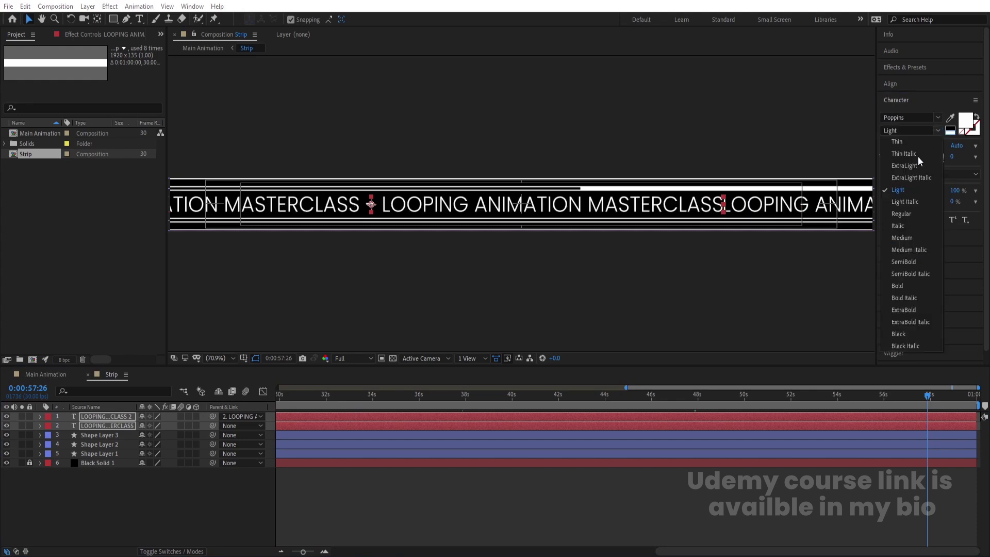
{"action": "left_click", "coordinate": [905, 168]}
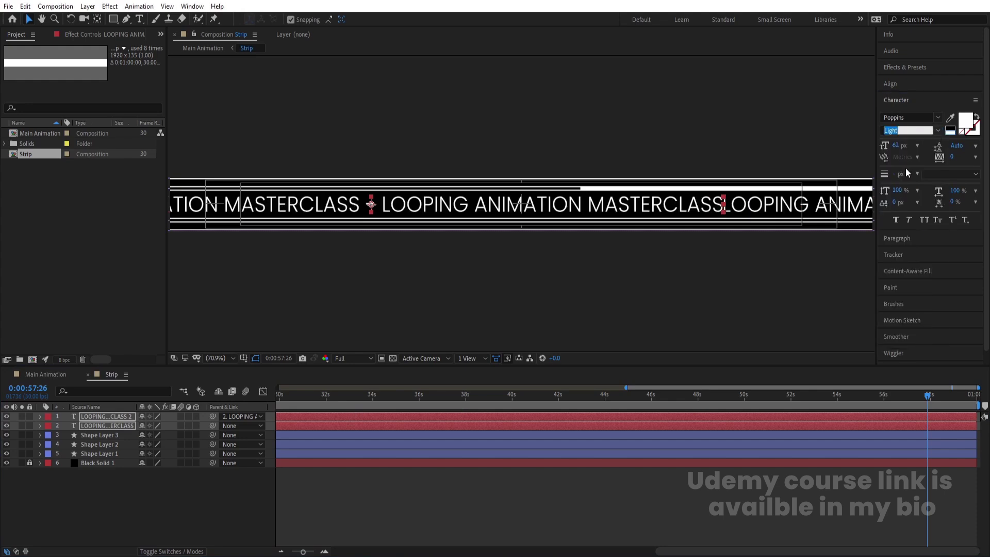
{"action": "left_click", "coordinate": [117, 493]}
{"action": "left_click", "coordinate": [67, 377]}
{"action": "key", "text": "space"}
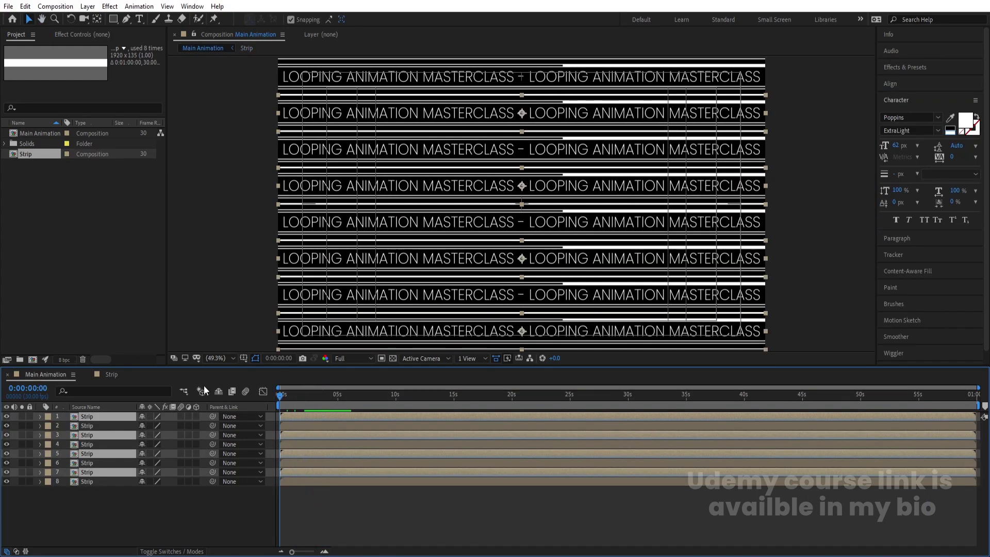
Duplicate all eight Strip layers and pre-compose the copies into a 'Sphere' composition.
{"action": "left_click", "coordinate": [110, 515]}
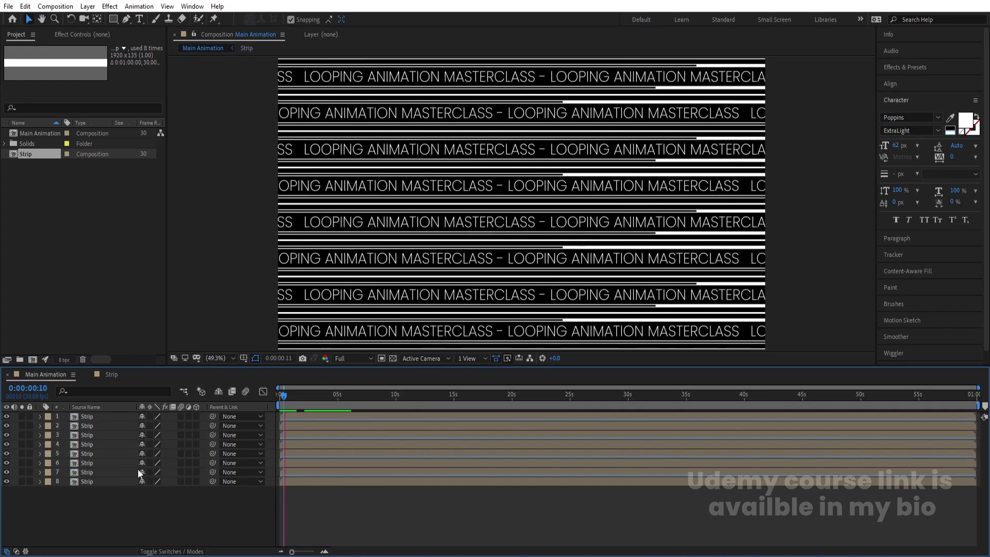
{"action": "left_click_drag", "start_coordinate": [109, 508], "coordinate": [85, 424]}
{"action": "key", "text": "ctrl+d"}
{"action": "key", "text": "ctrl+shift+c"}
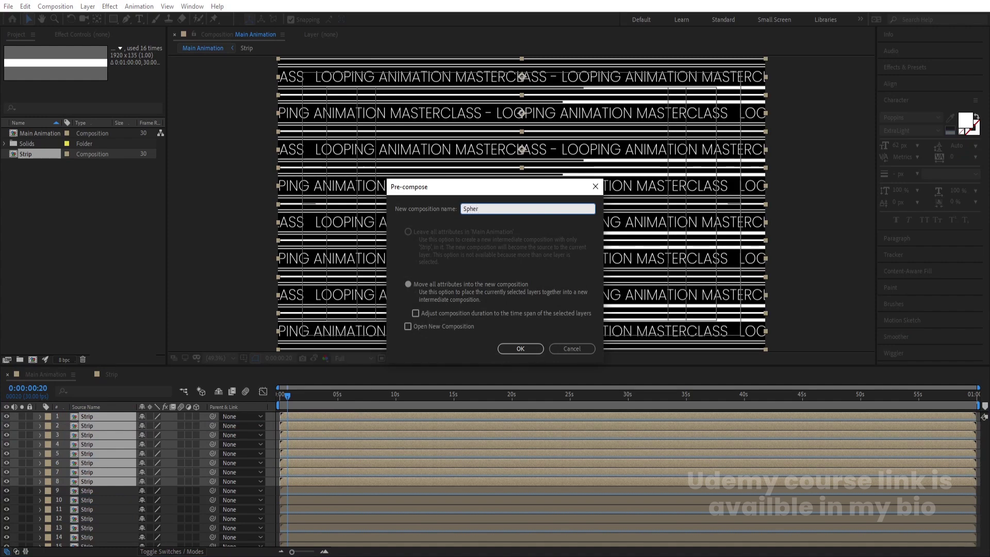
{"action": "key", "text": "Return"}
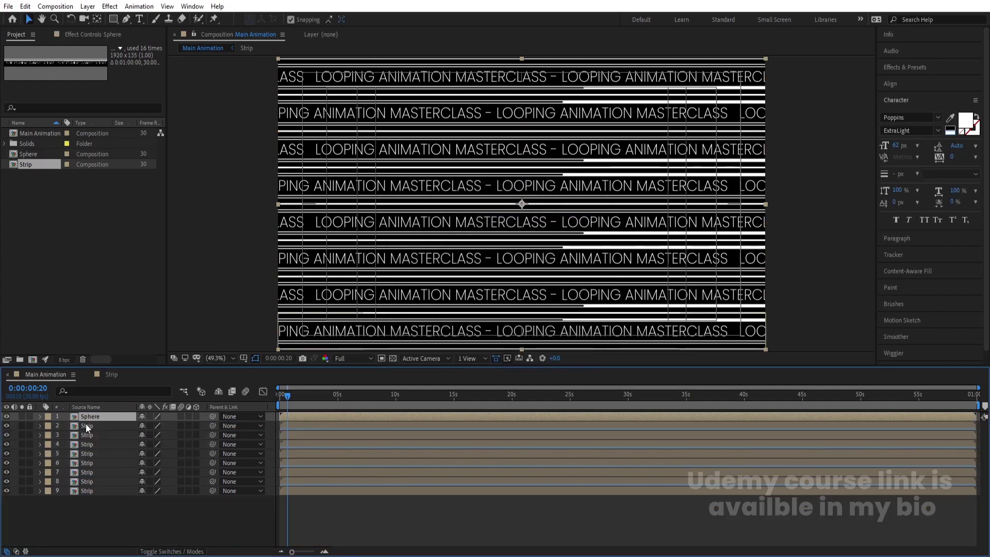
Give the Sphere layer a Red label.
{"action": "key", "text": "Home"}
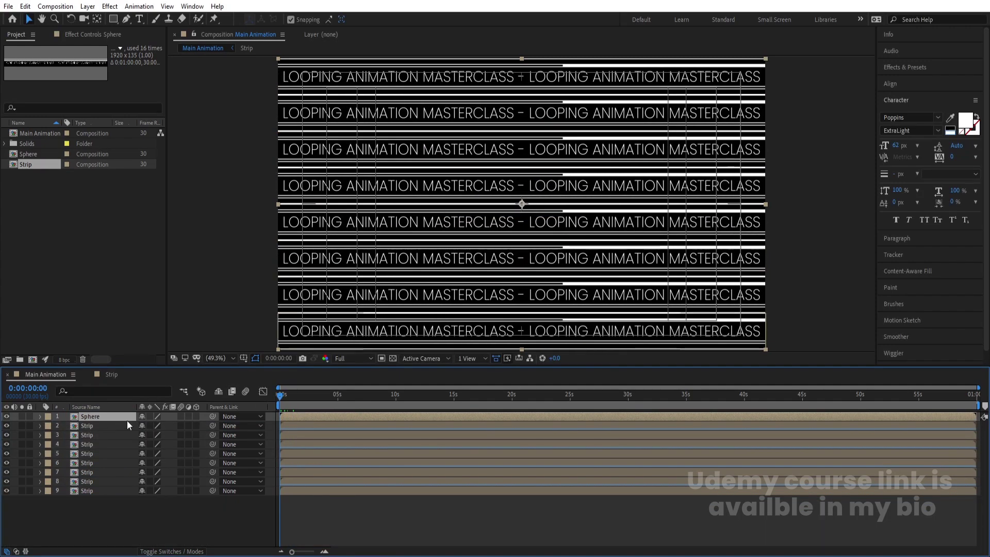
{"action": "left_click", "coordinate": [50, 418]}
{"action": "left_click", "coordinate": [78, 234]}
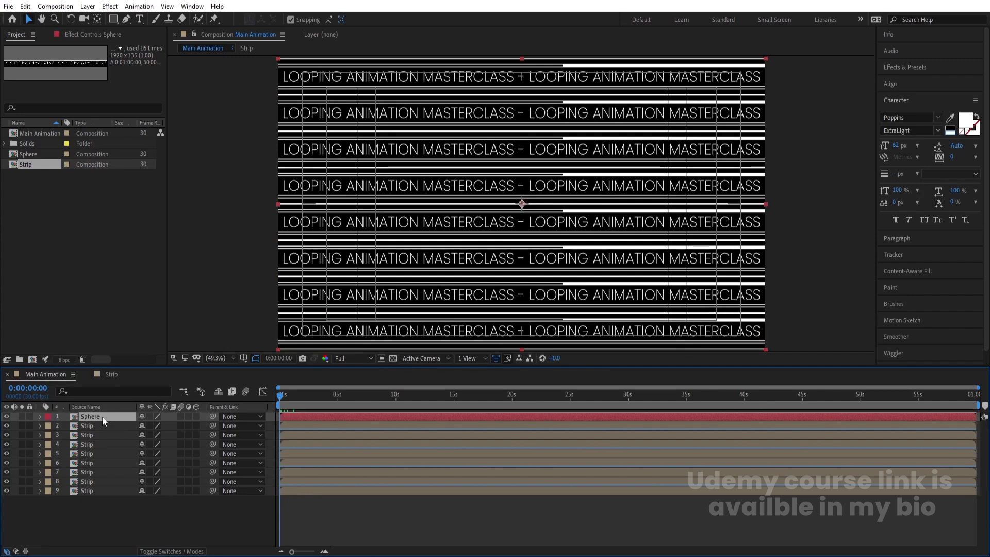
Search Effects & Presets for 'cc sp' and apply CC Sphere to the Sphere layer.
{"action": "left_click", "coordinate": [907, 67]}
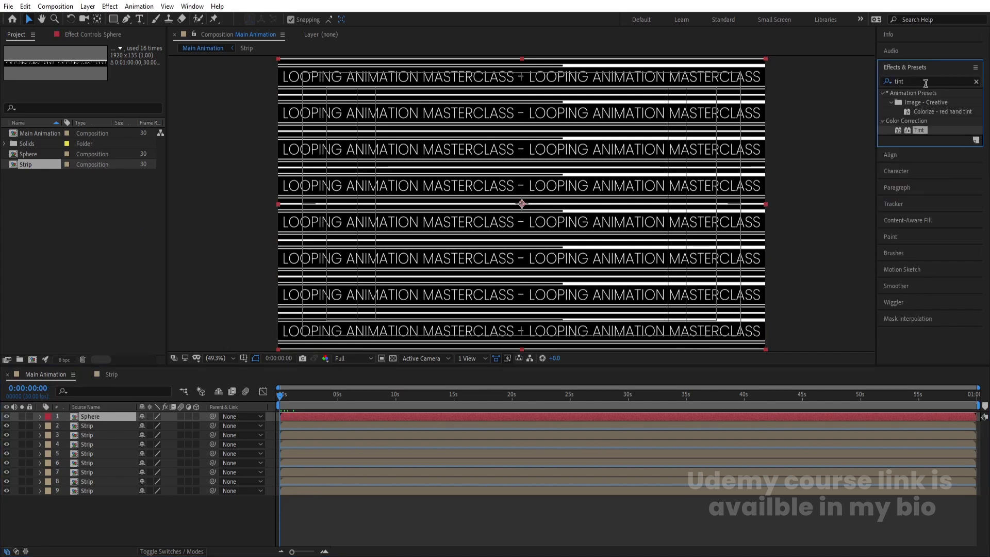
{"action": "left_click", "coordinate": [921, 78]}
{"action": "type", "text": "cc"}
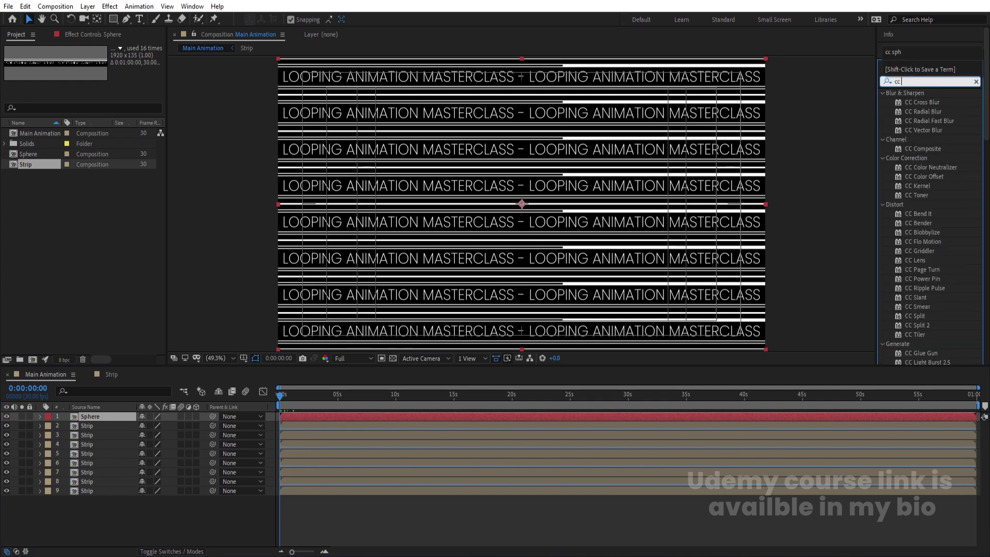
{"action": "type", "text": " sp"}
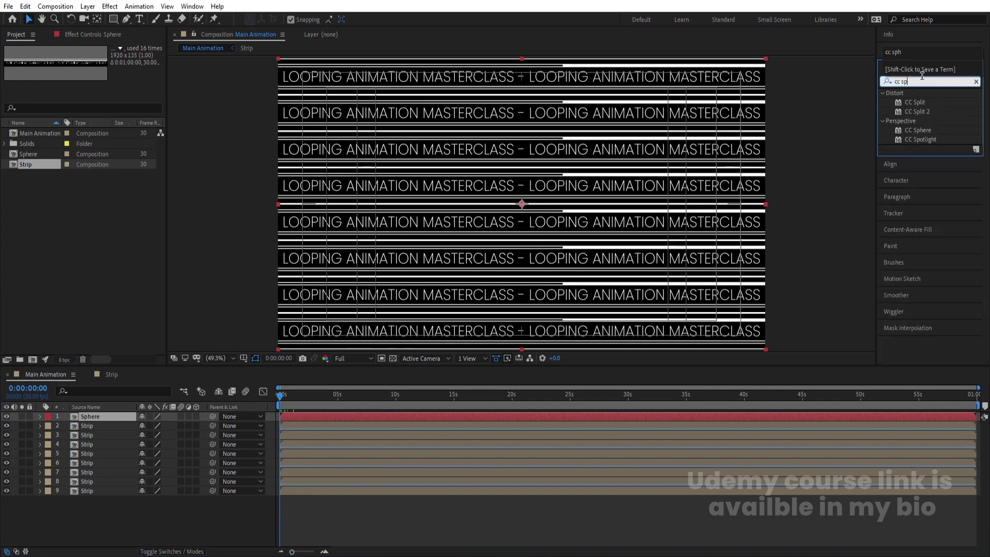
{"action": "double_click", "coordinate": [917, 130]}
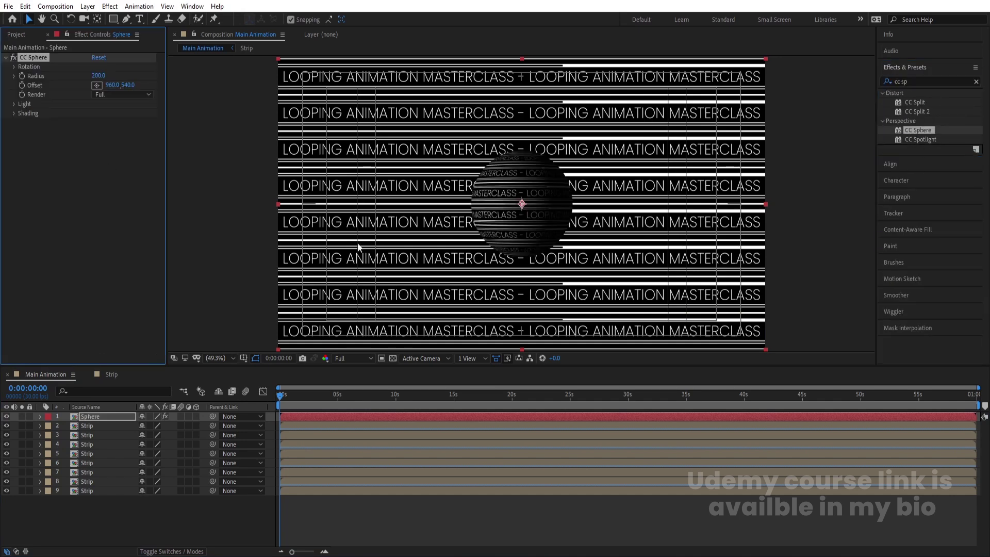
Set CC Sphere Light Intensity to 10 and raise Shading Ambient to 129.
{"action": "left_click", "coordinate": [14, 104]}
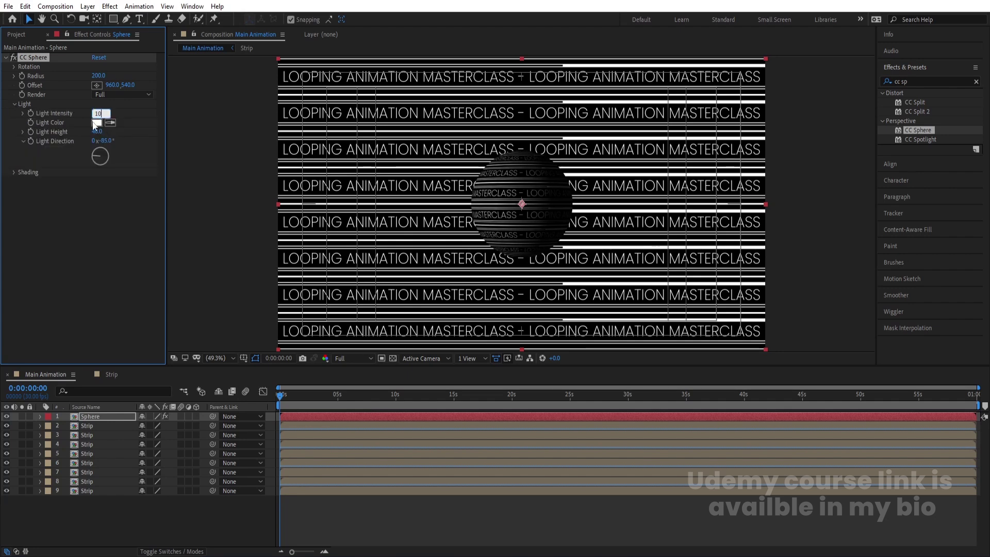
{"action": "type", "text": "10"}
{"action": "key", "text": "Return"}
{"action": "left_click", "coordinate": [14, 173]}
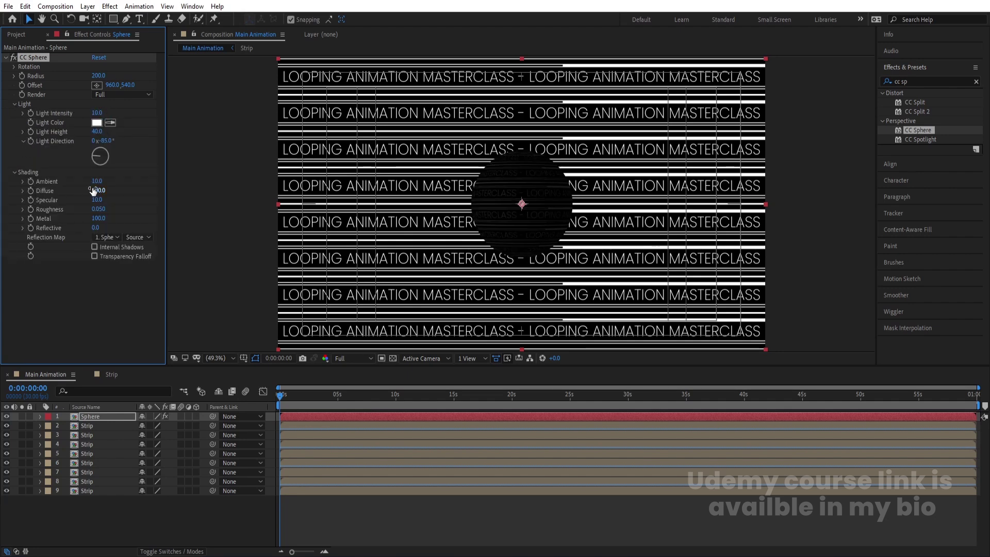
{"action": "left_click", "coordinate": [96, 182]}
{"action": "type", "text": "100"}
{"action": "key", "text": "Return"}
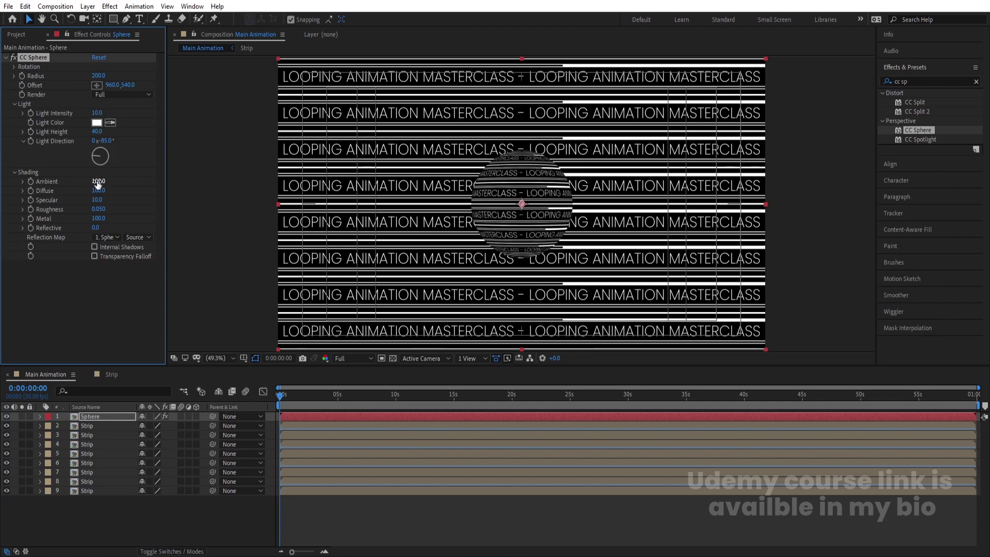
{"action": "left_click_drag", "start_coordinate": [97, 184], "coordinate": [107, 180]}
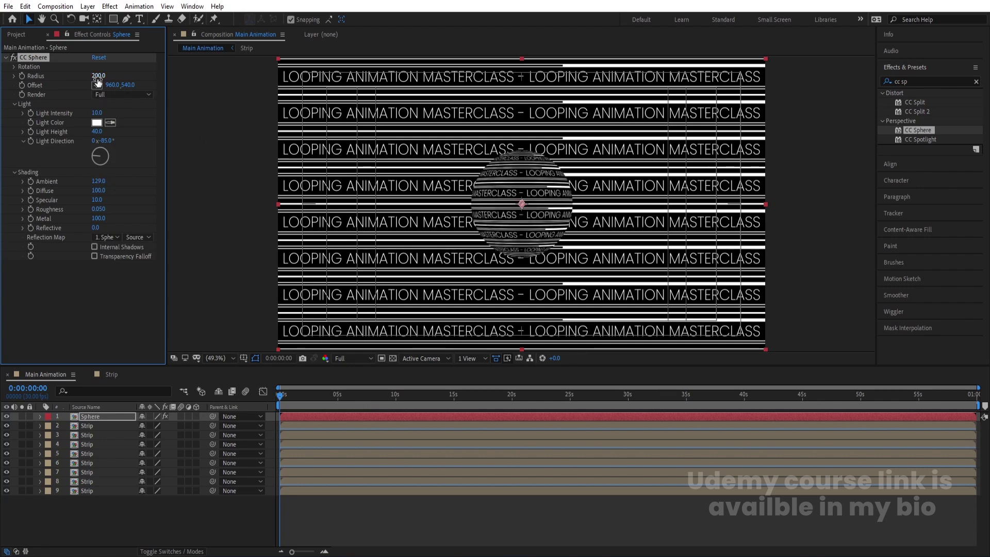
Enlarge the sphere Radius to 341 and preview the rolling sphere.
{"action": "left_click_drag", "start_coordinate": [98, 76], "coordinate": [166, 71]}
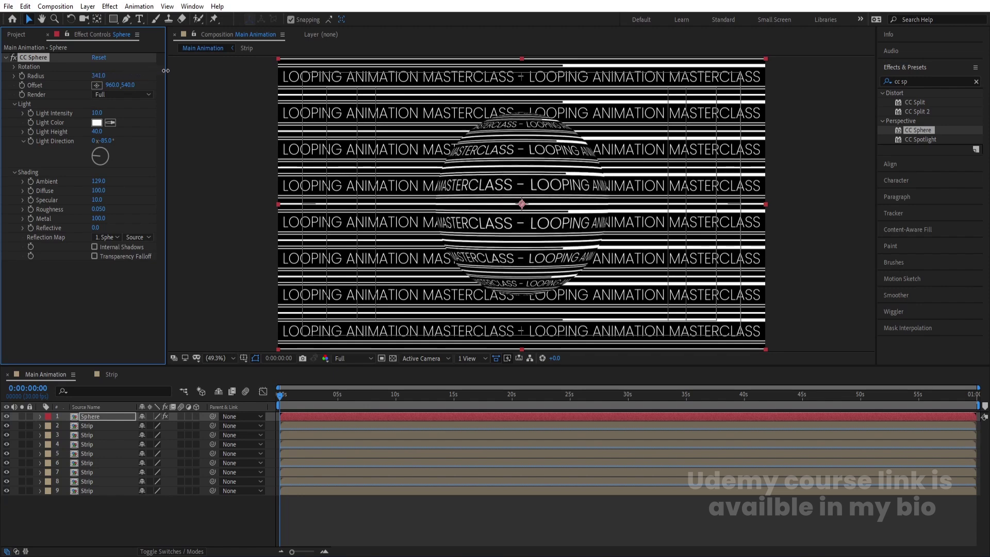
{"action": "key", "text": "space"}
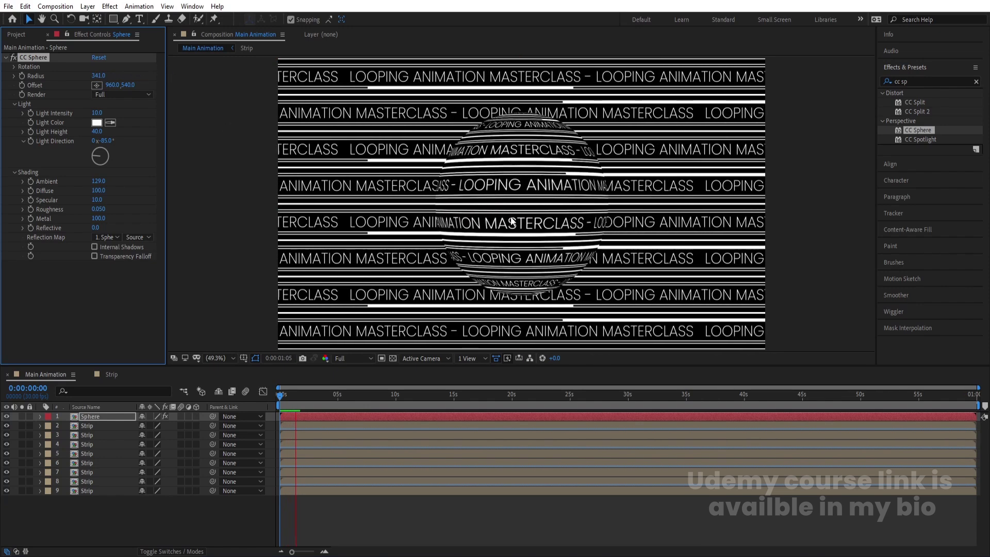
{"action": "key", "text": "space"}
{"action": "left_click_drag", "start_coordinate": [298, 402], "coordinate": [147, 408]}
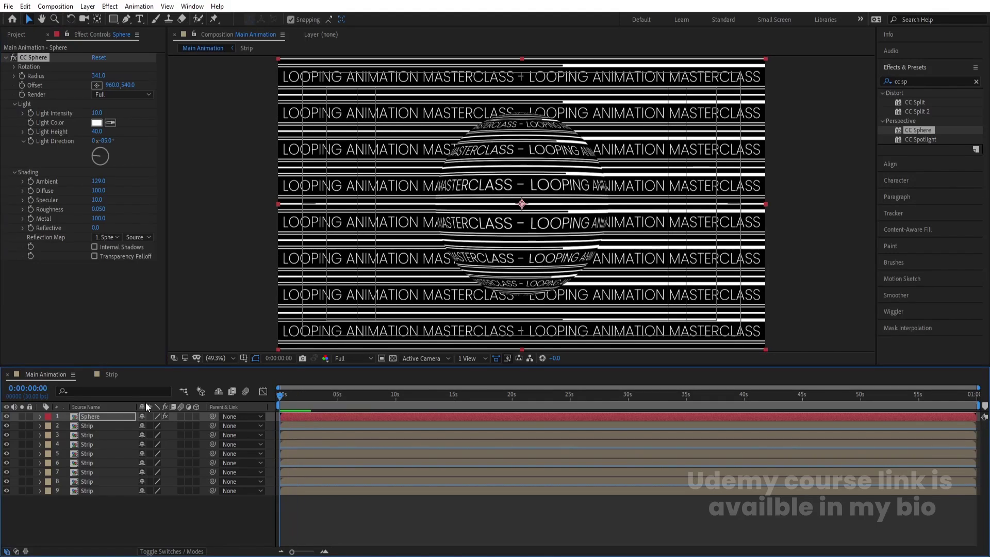
Add a starting CC Sphere Rotation Y keyframe (0°) at 0 s on the Sphere layer.
{"action": "left_click", "coordinate": [101, 417]}
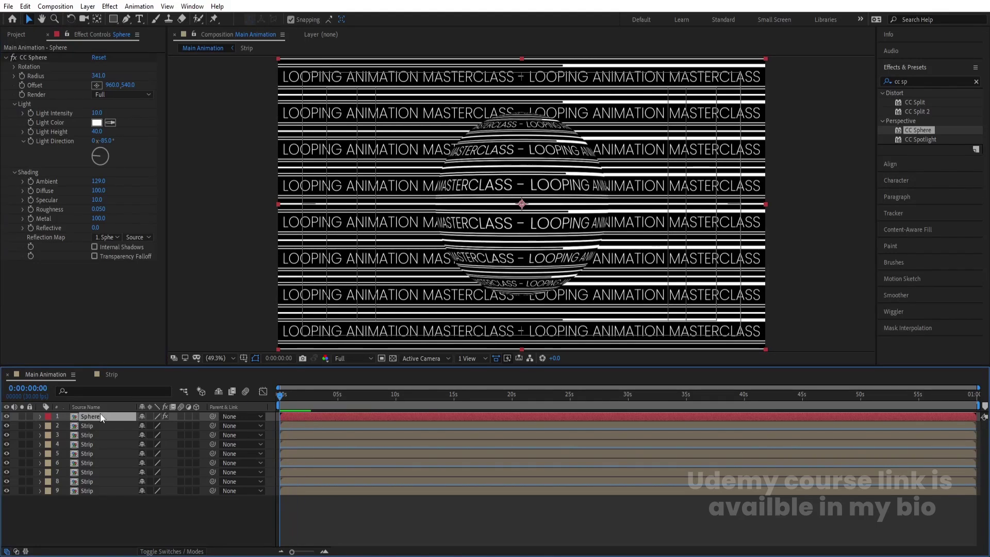
{"action": "left_click", "coordinate": [22, 87]}
{"action": "left_click", "coordinate": [15, 68]}
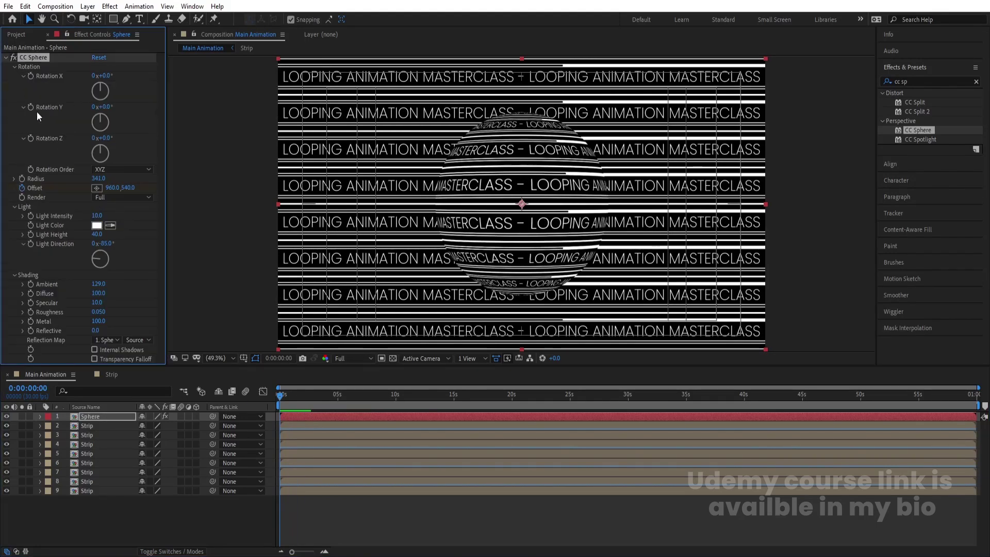
{"action": "left_click", "coordinate": [31, 107]}
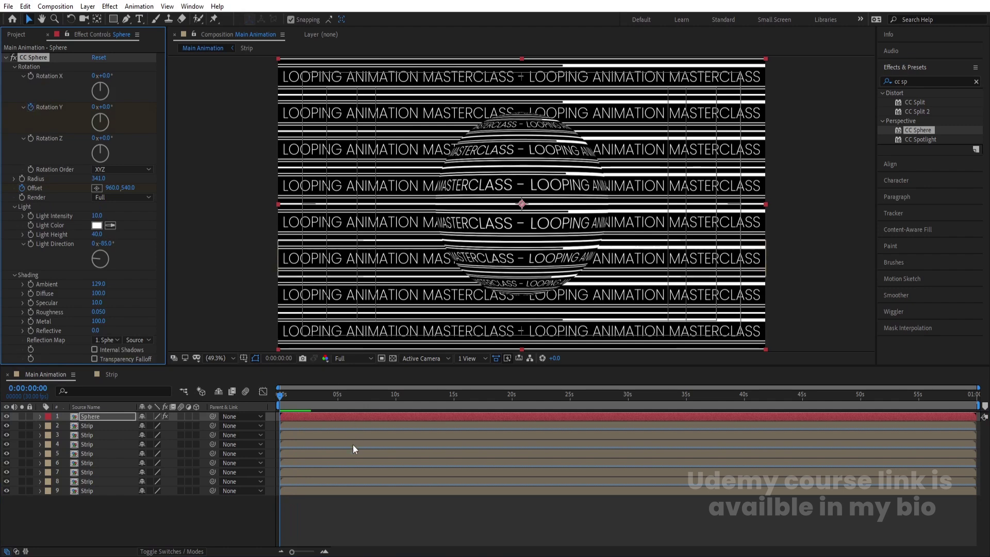
{"action": "key", "text": "u"}
Zoom the timeline to 15 s, try pushing the sphere Offset right at 5 s, then undo it.
{"action": "left_click", "coordinate": [357, 426]}
{"action": "key", "text": "equal"}
{"action": "key", "text": "equal"}
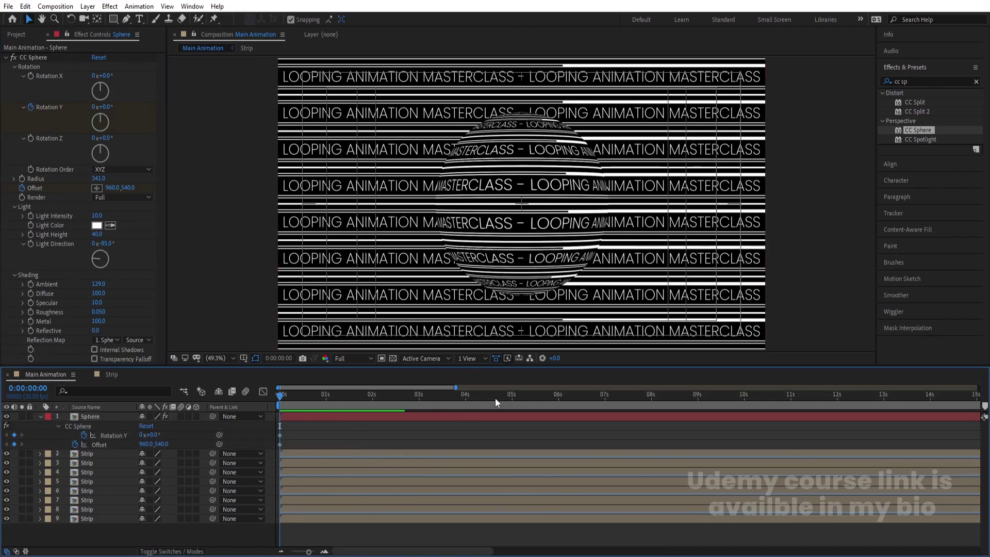
{"action": "left_click", "coordinate": [512, 397]}
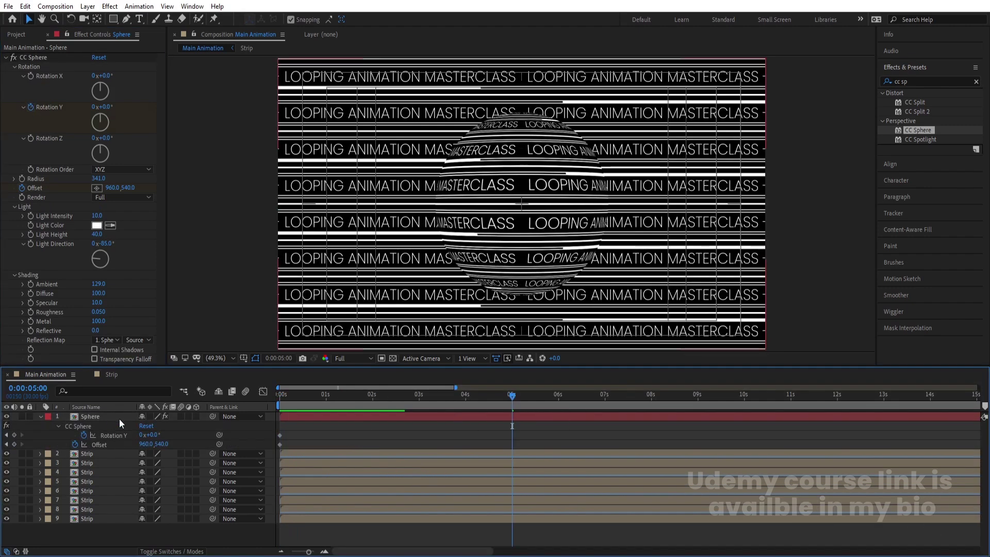
{"action": "left_click_drag", "start_coordinate": [145, 444], "coordinate": [721, 428]}
{"action": "key", "text": "ctrl+z"}
{"action": "left_click", "coordinate": [326, 415]}
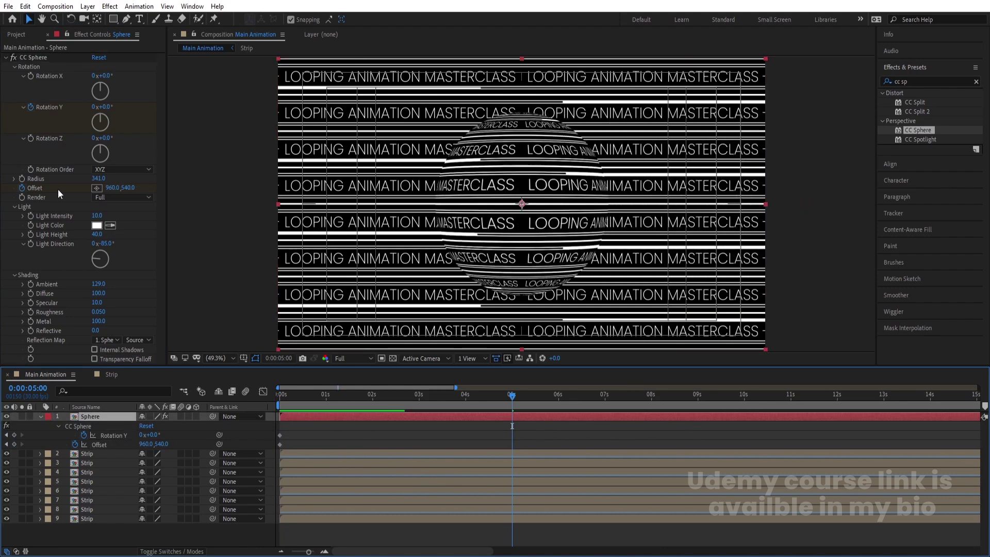
{"action": "left_click", "coordinate": [5, 57]}
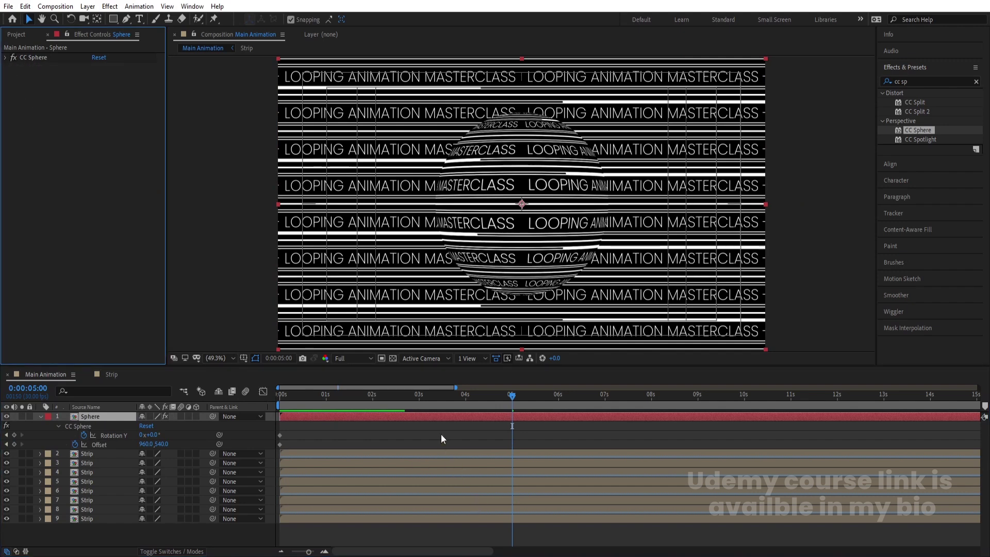
Add a Drop Shadow to the Sphere layer with Opacity 100%, Distance 20 and Softness 200.
{"action": "left_click", "coordinate": [427, 416]}
{"action": "left_click", "coordinate": [928, 82]}
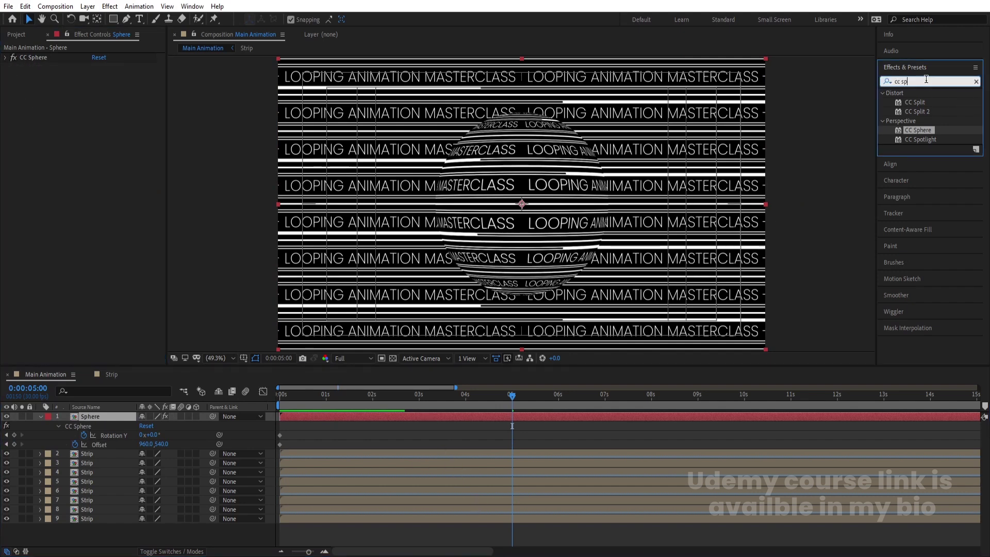
{"action": "type", "text": "drop"}
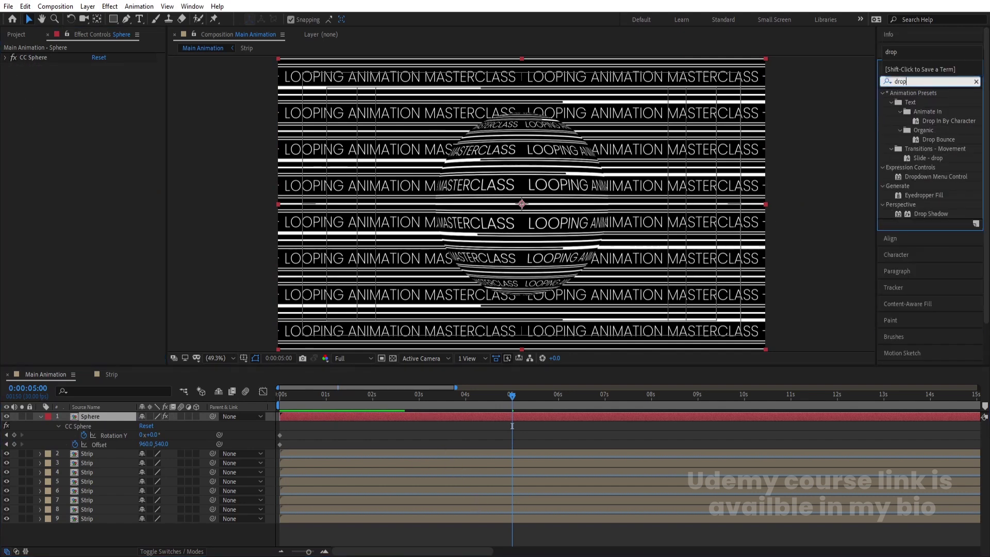
{"action": "double_click", "coordinate": [935, 213]}
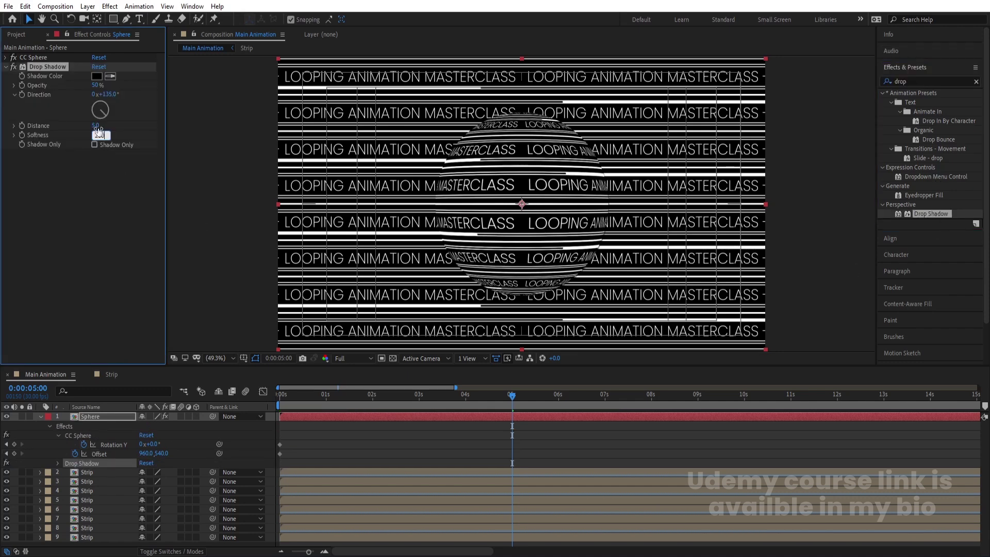
{"action": "key", "text": "Return"}
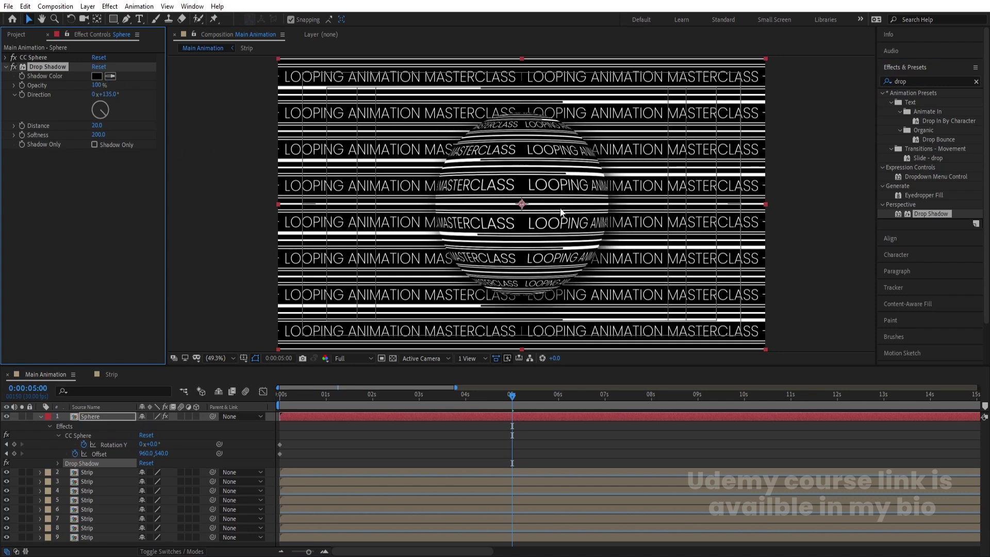
{"action": "left_click", "coordinate": [524, 420]}
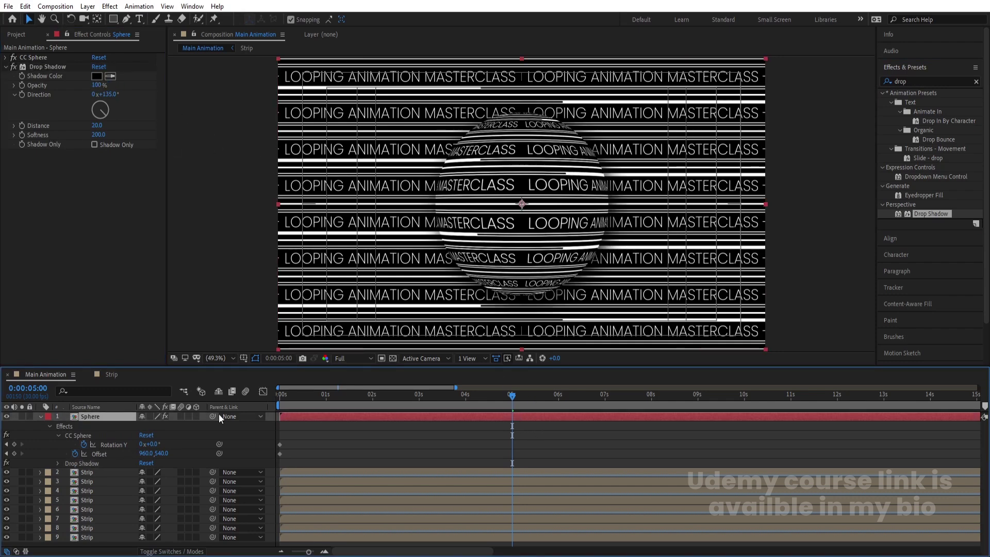
Keyframe CC Sphere Offset from -404.8,540 at 0 s to 2291.3 past the right edge at 5 s.
{"action": "left_click_drag", "start_coordinate": [369, 397], "coordinate": [82, 428]}
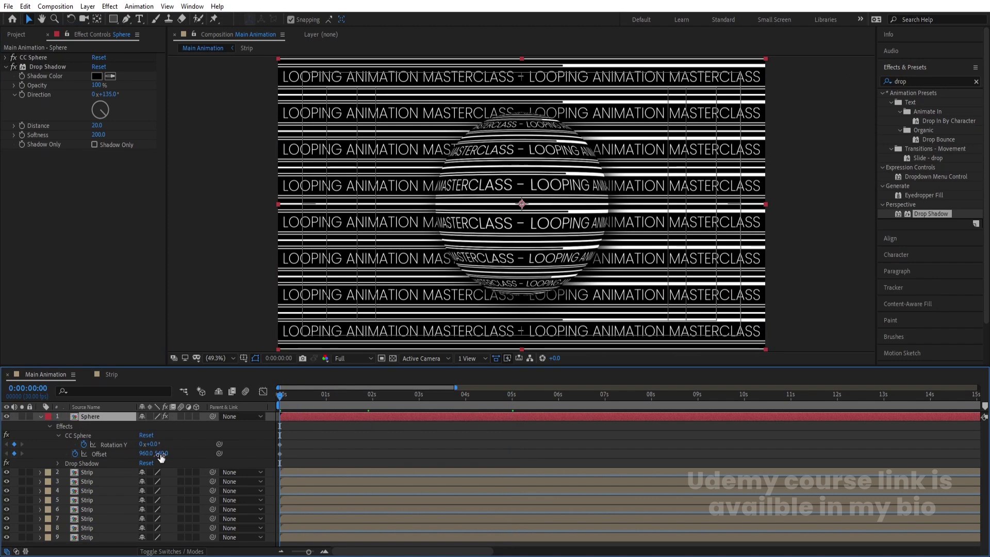
{"action": "left_click_drag", "start_coordinate": [151, 455], "coordinate": [439, 274]}
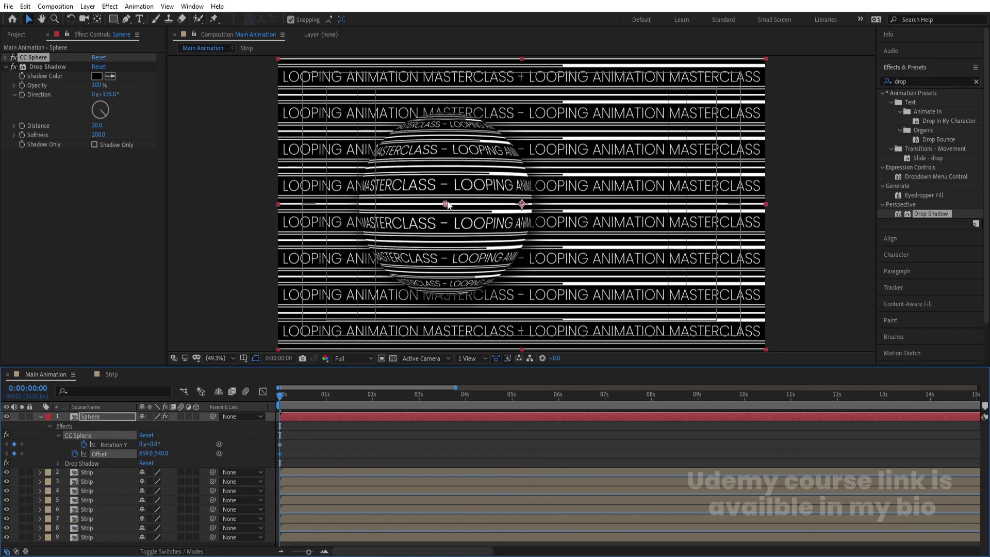
{"action": "left_click_drag", "start_coordinate": [445, 204], "coordinate": [180, 215]}
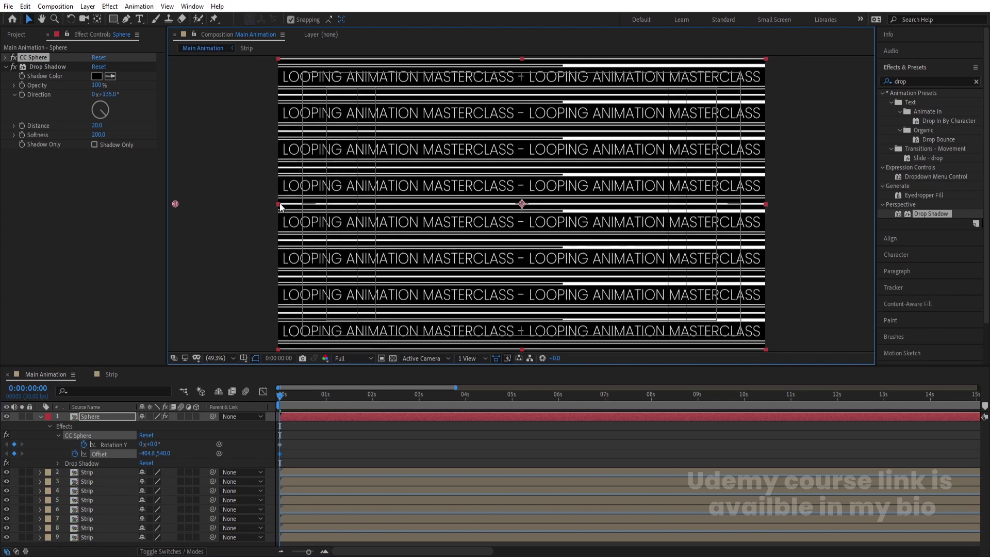
{"action": "left_click", "coordinate": [511, 397]}
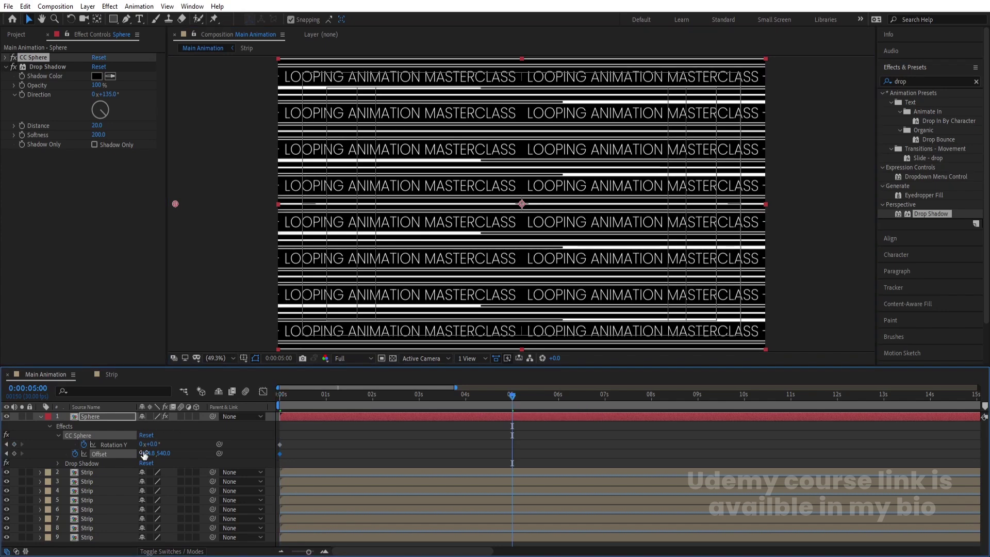
{"action": "left_click_drag", "start_coordinate": [191, 203], "coordinate": [858, 209]}
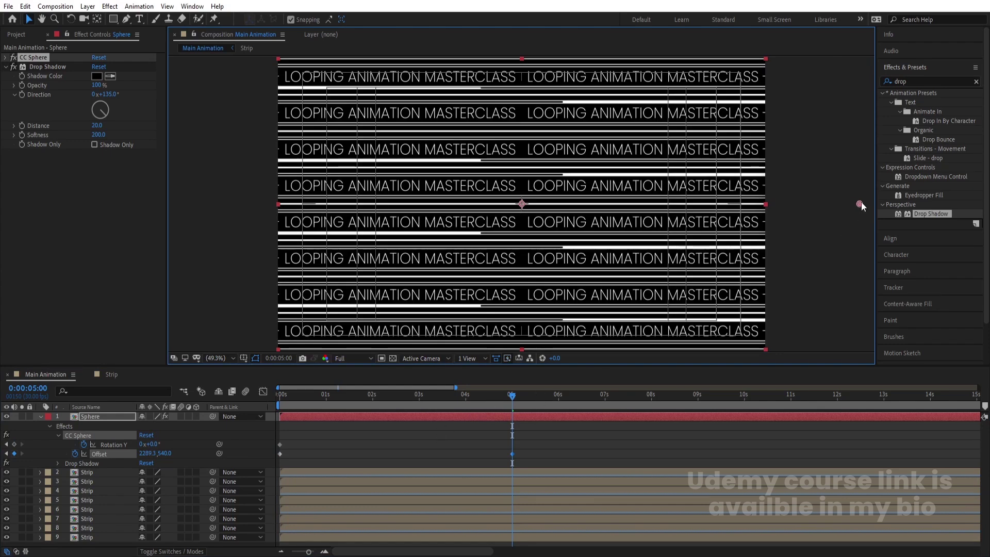
{"action": "key", "text": "Home"}
{"action": "key", "text": "space"}
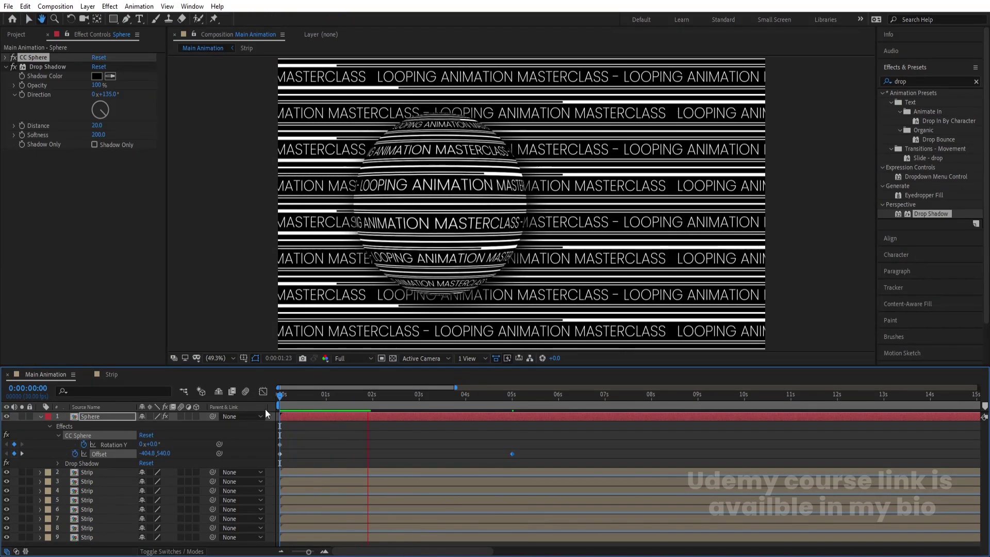
{"action": "key", "text": "space"}
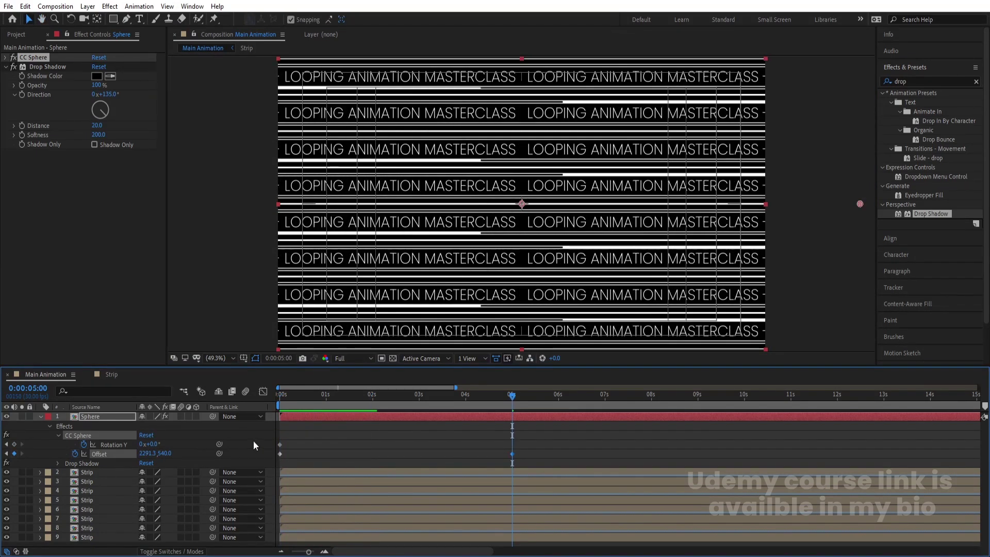
Set Rotation Y to 2x at 5 seconds and preview the rolling sphere.
{"action": "left_click", "coordinate": [143, 444]}
{"action": "type", "text": "2"}
{"action": "key", "text": "Return"}
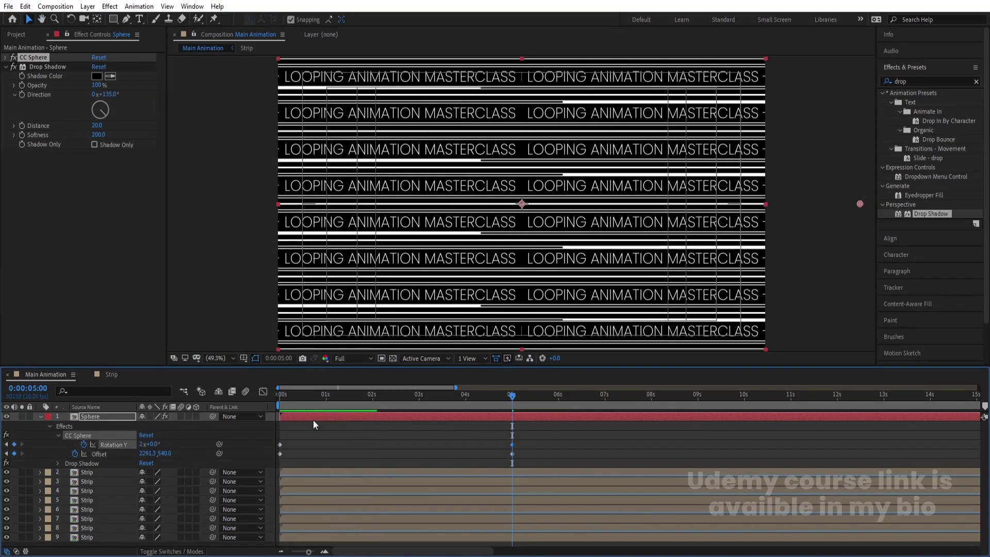
{"action": "key", "text": "Home"}
{"action": "key", "text": "space"}
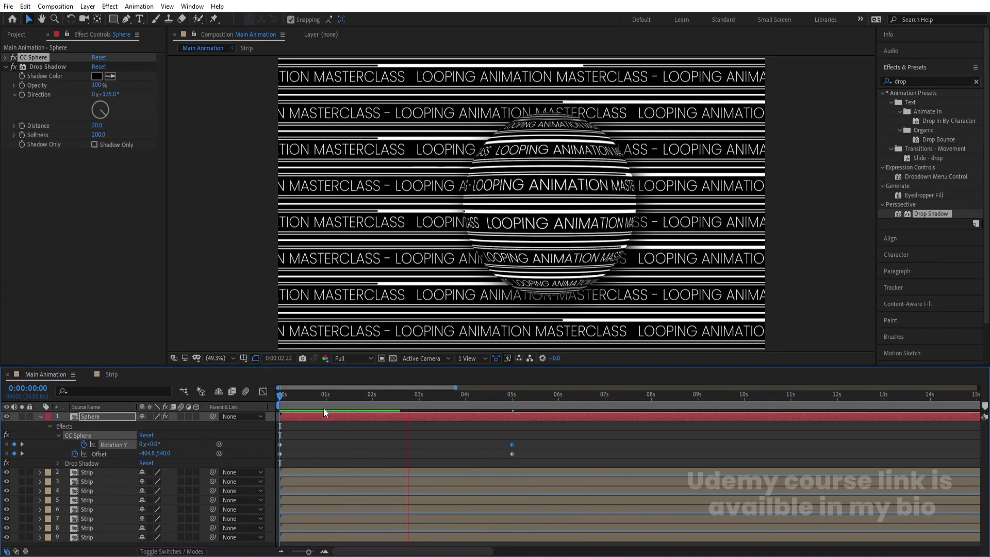
{"action": "key", "text": "space"}
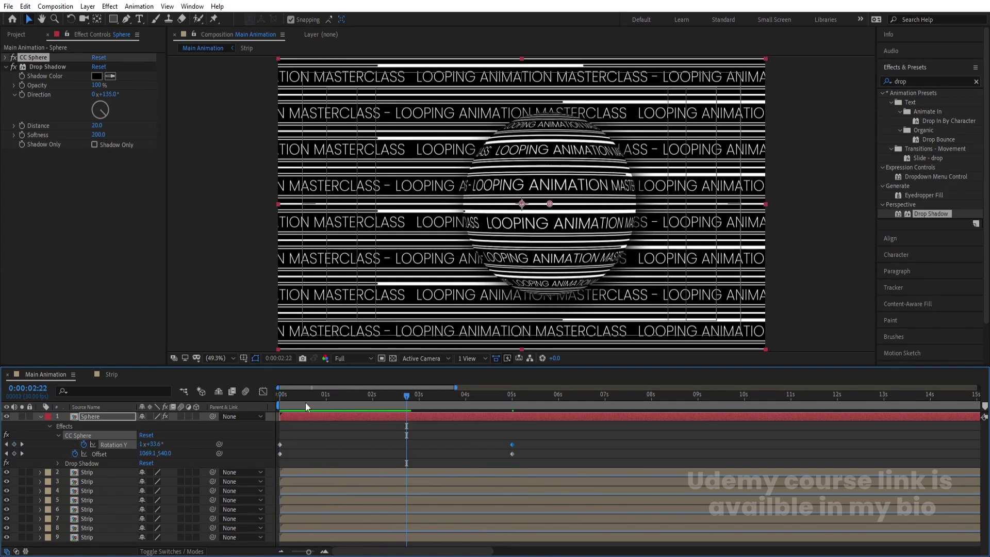
Set CC Sphere Rotation Z to 90° and preview the sphere rolling like a wheel.
{"action": "left_click", "coordinate": [6, 58]}
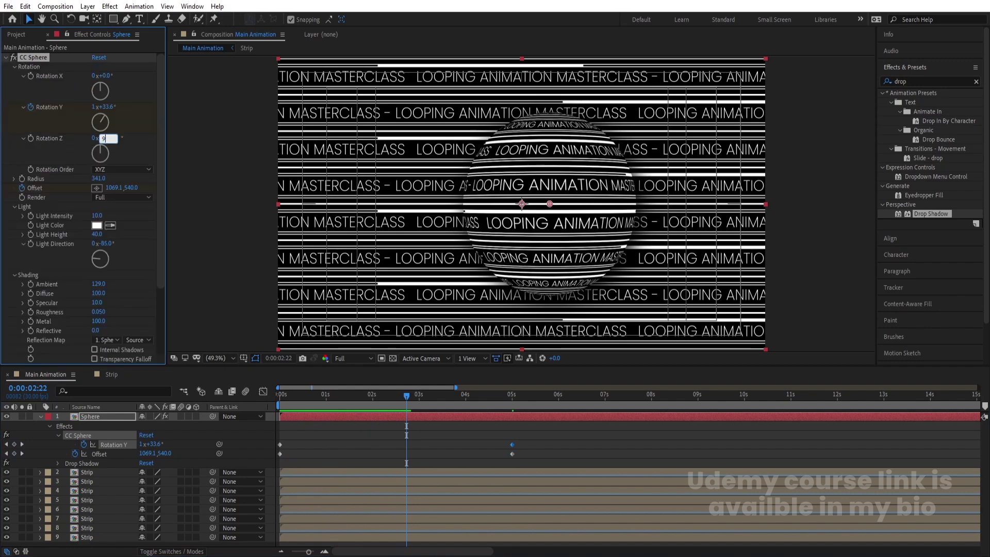
{"action": "key", "text": "space"}
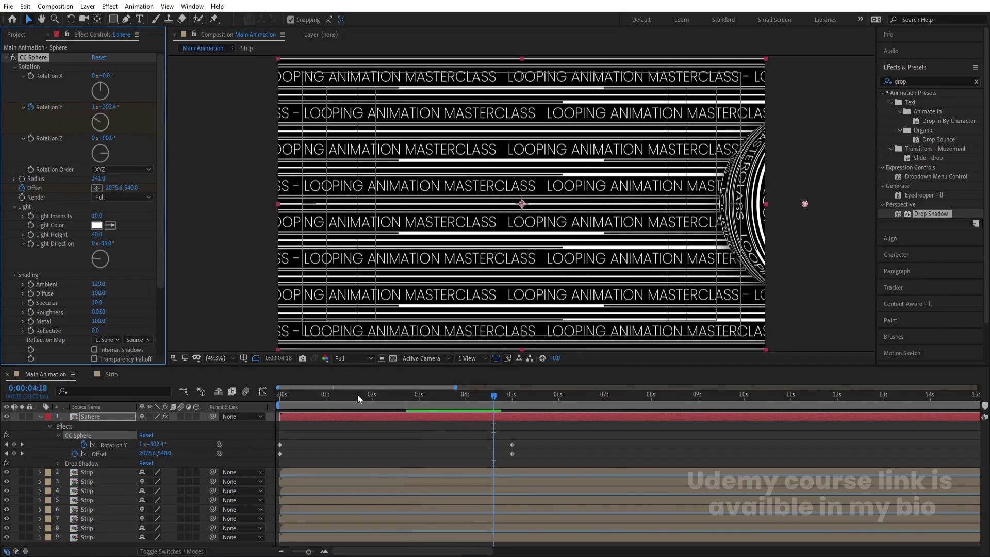
{"action": "key", "text": "space"}
{"action": "key", "text": "space"}
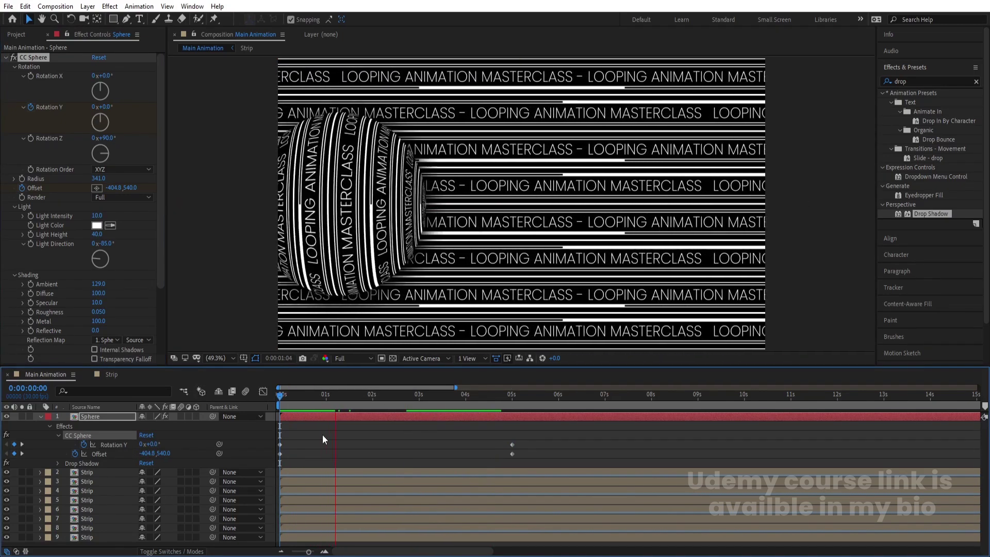
{"action": "left_click", "coordinate": [436, 443]}
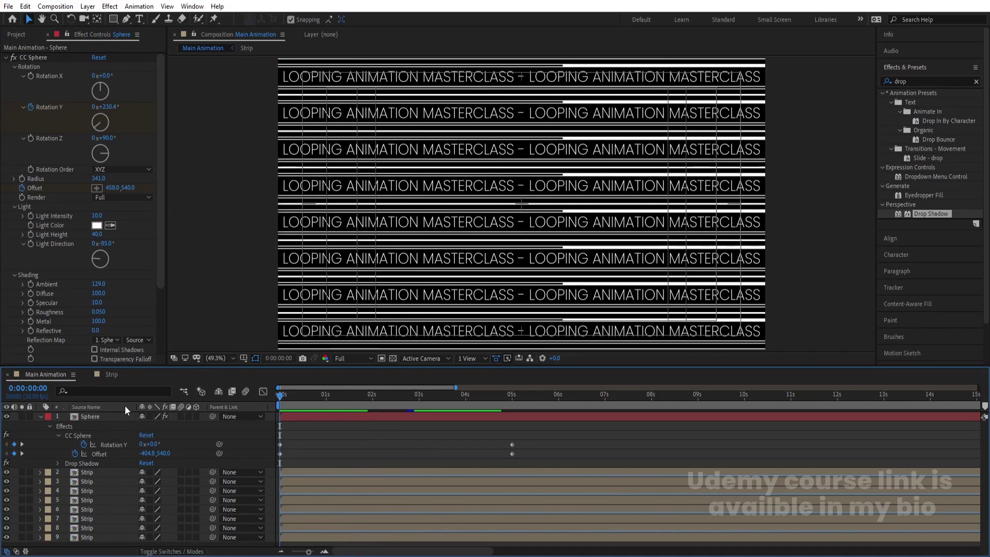
{"action": "left_click", "coordinate": [40, 415]}
Create Adjustment Layer 1 and place it directly below the Sphere layer.
{"action": "right_click", "coordinate": [101, 515]}
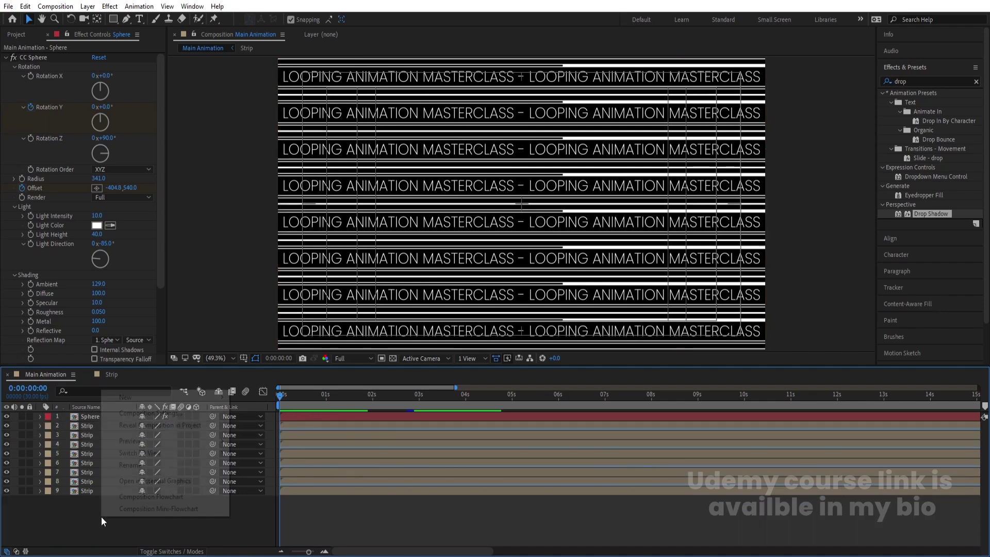
{"action": "mouse_move", "coordinate": [129, 397]}
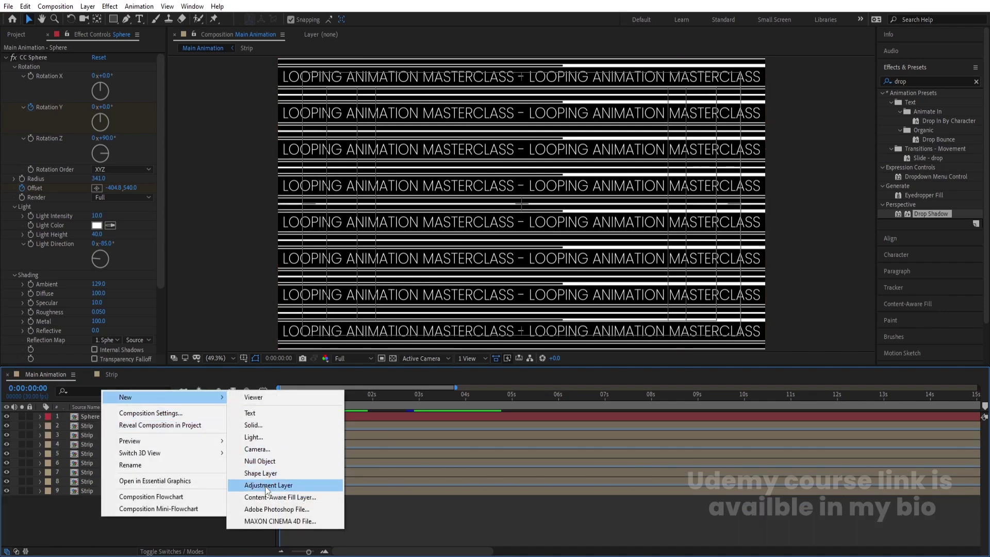
{"action": "left_click", "coordinate": [285, 484]}
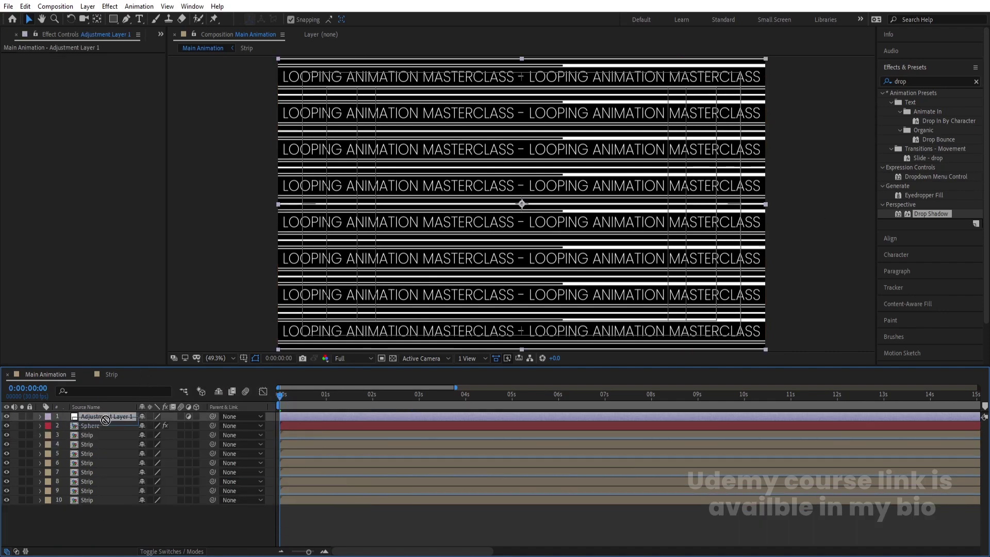
{"action": "left_click_drag", "start_coordinate": [105, 419], "coordinate": [111, 426]}
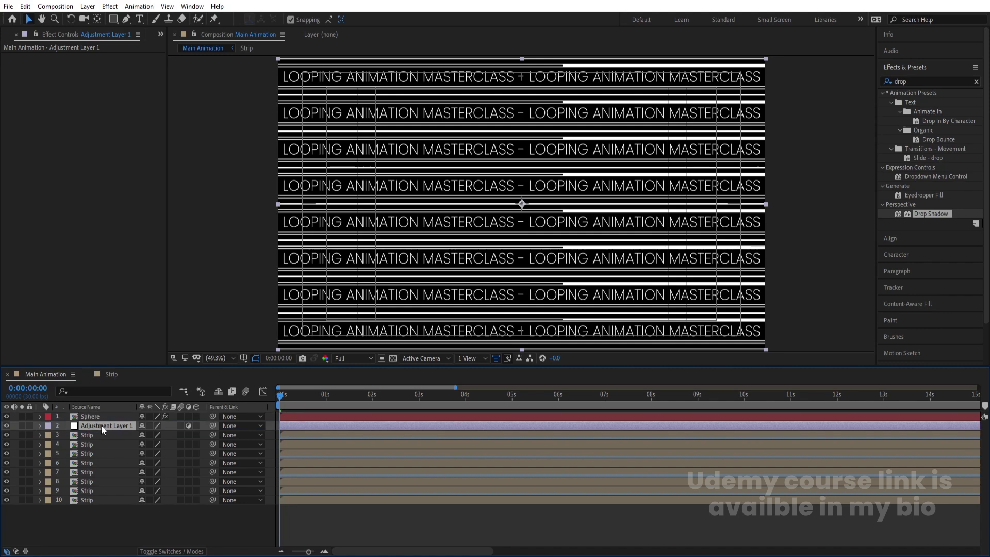
Apply a Tint to Adjustment Layer 1 with black and white swapped.
{"action": "left_click", "coordinate": [916, 81]}
{"action": "type", "text": "tint"}
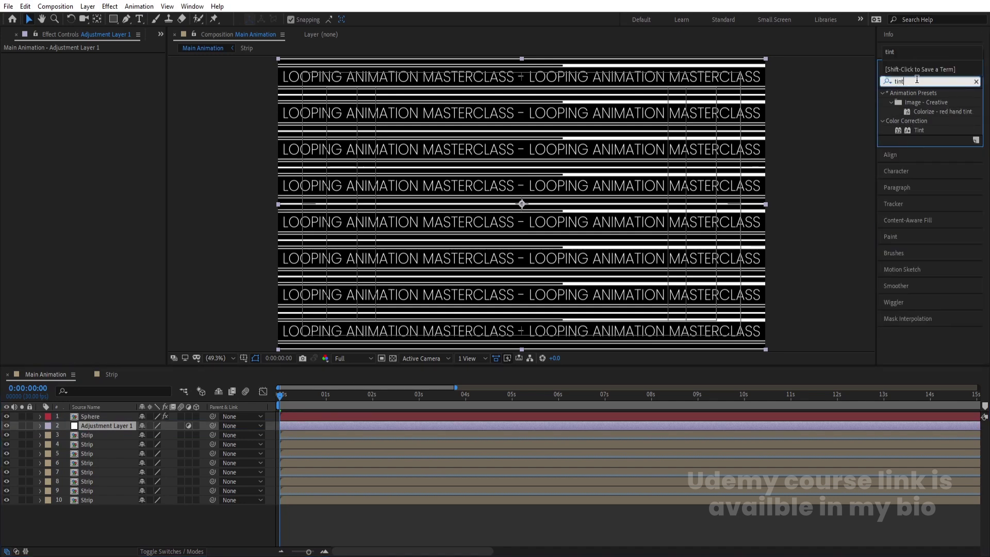
{"action": "double_click", "coordinate": [918, 129]}
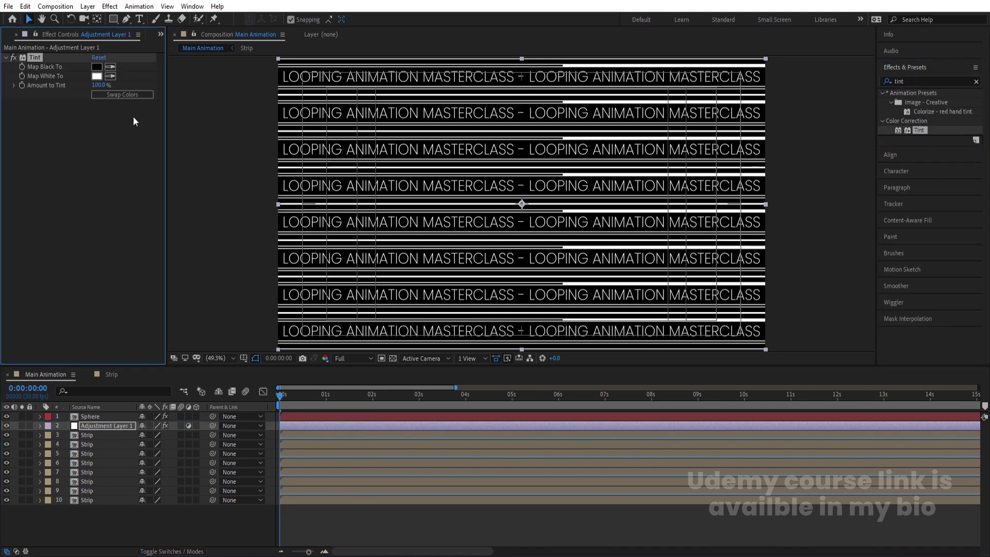
{"action": "left_click", "coordinate": [116, 96]}
Squash Adjustment Layer 1's scale vertically to 100×62%.
{"action": "key", "text": "s"}
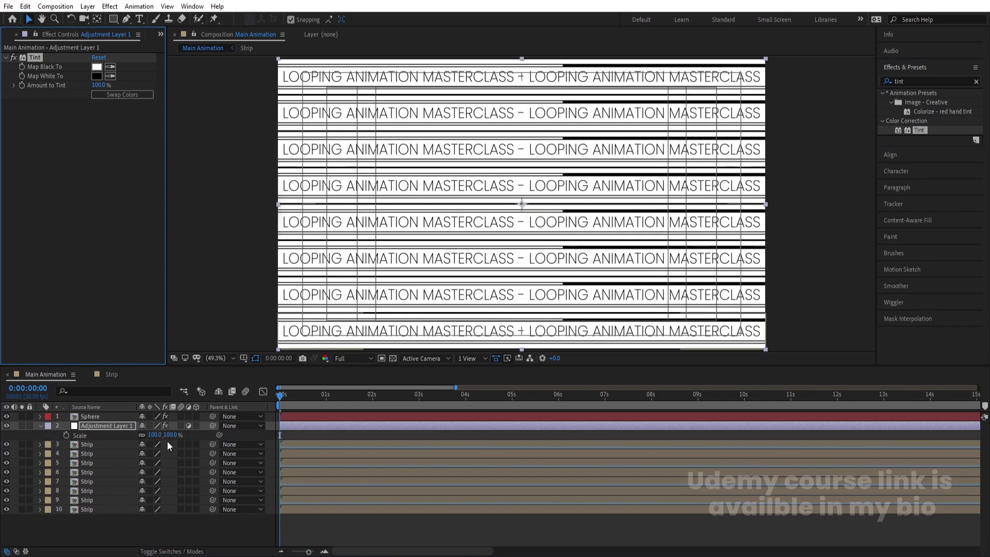
{"action": "key", "text": "space"}
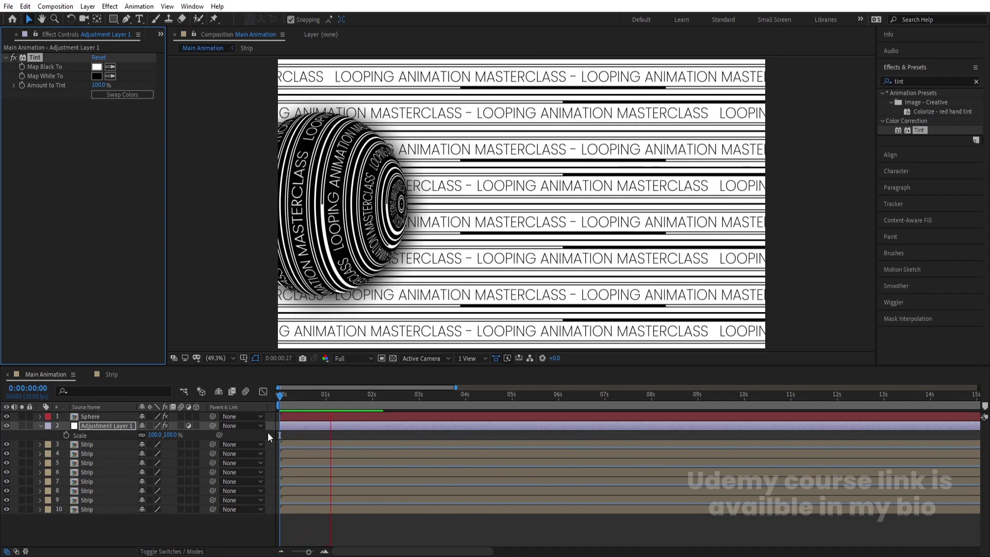
{"action": "left_click_drag", "start_coordinate": [171, 435], "coordinate": [152, 437]}
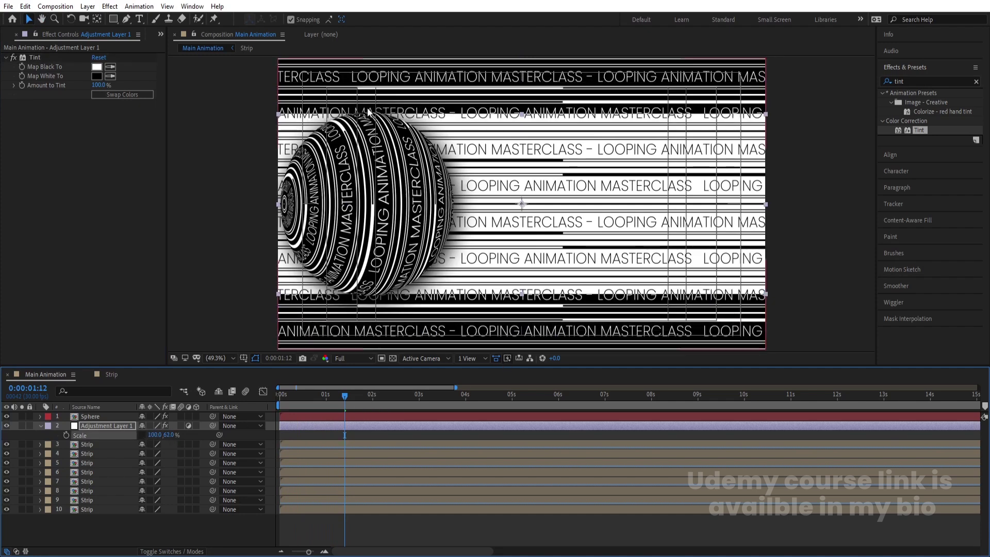
At 0:00:00:20, move Adjustment Layer 1 off the frame's left edge.
{"action": "left_click", "coordinate": [311, 395]}
{"action": "left_click_drag", "start_coordinate": [307, 395], "coordinate": [311, 395]}
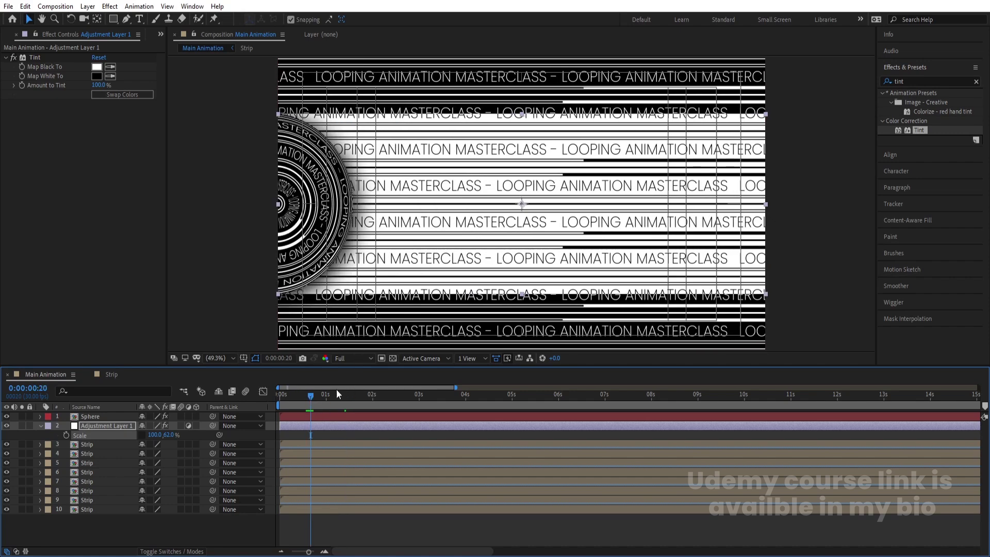
{"action": "left_click", "coordinate": [307, 437]}
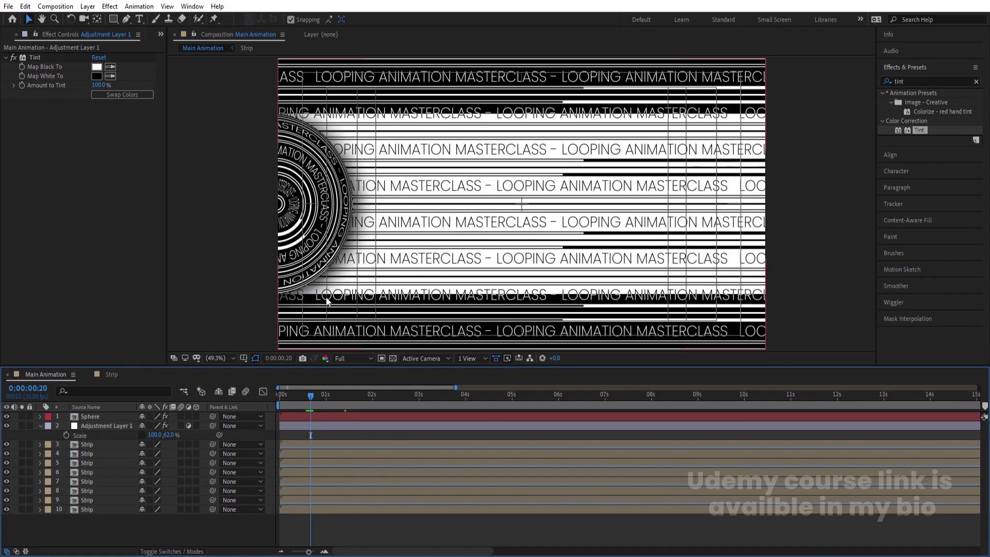
{"action": "key", "text": "minus"}
{"action": "key", "text": "Num_Lock"}
{"action": "left_click", "coordinate": [100, 426]}
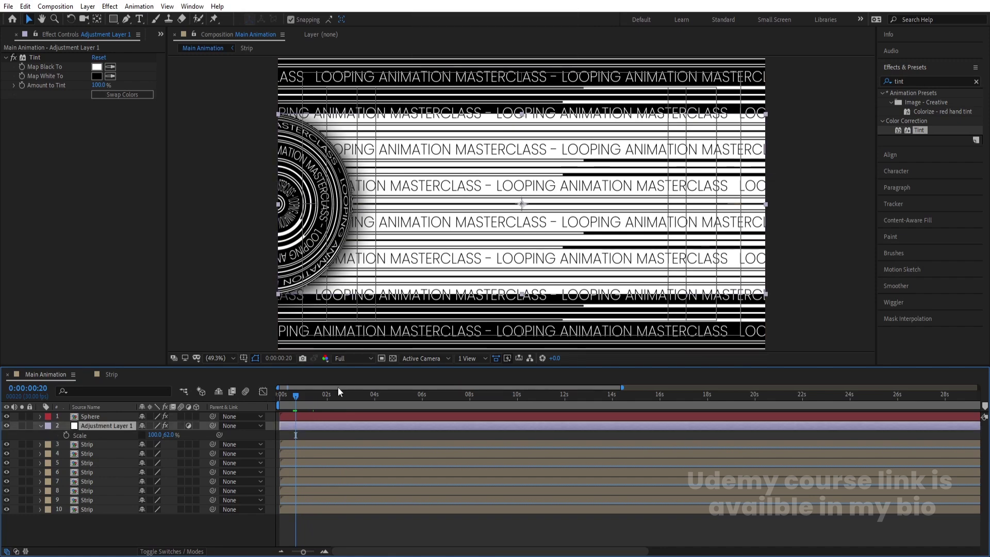
{"action": "left_click_drag", "start_coordinate": [764, 224], "coordinate": [267, 209]}
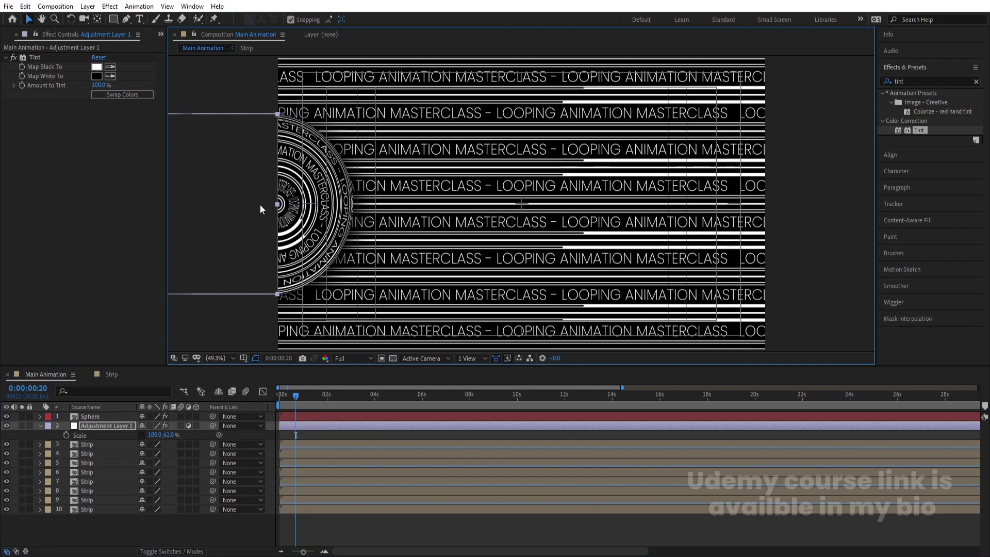
Set a starting Position keyframe for Adjustment Layer 1 at -960.5, off-frame left.
{"action": "key", "text": "p"}
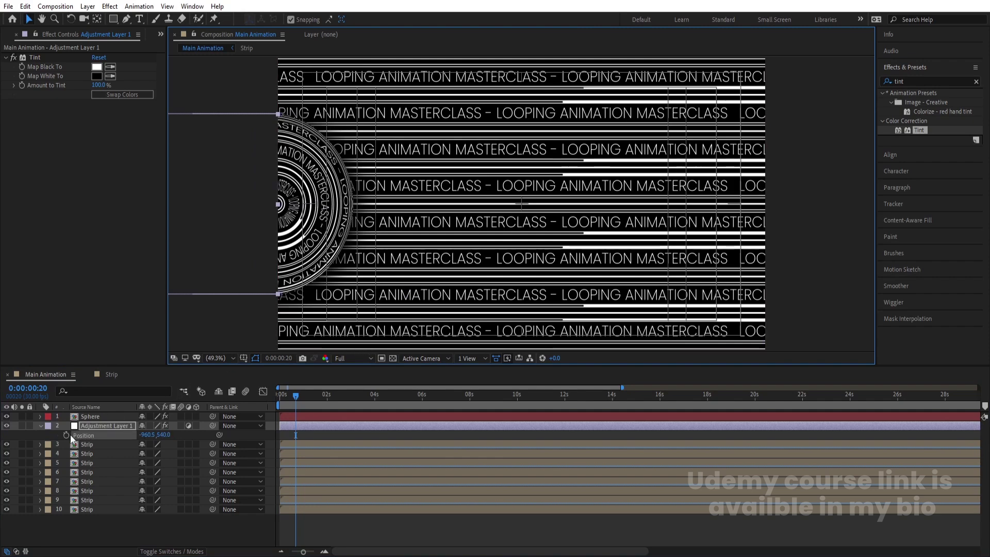
{"action": "left_click", "coordinate": [67, 434]}
{"action": "left_click_drag", "start_coordinate": [294, 395], "coordinate": [383, 401]}
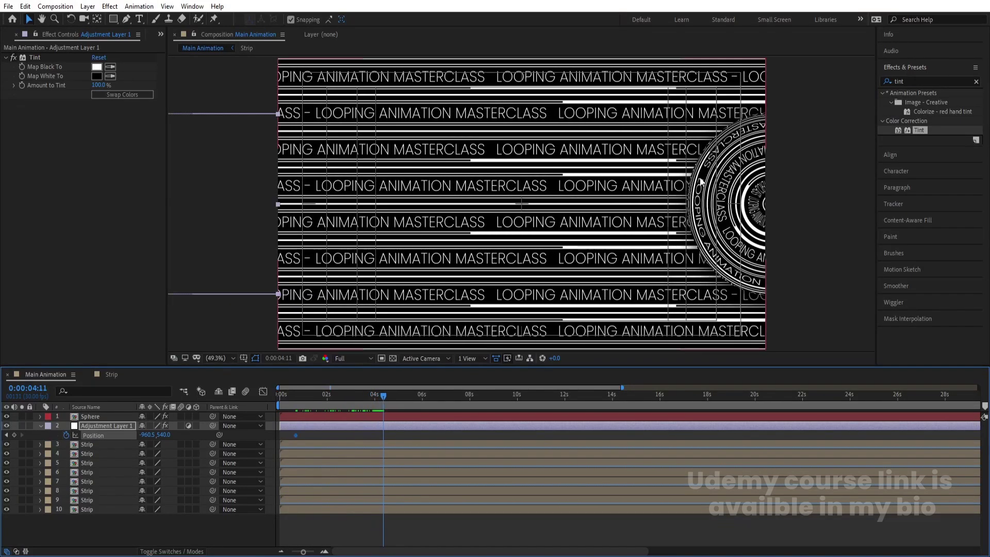
{"action": "key", "text": "Page_Up"}
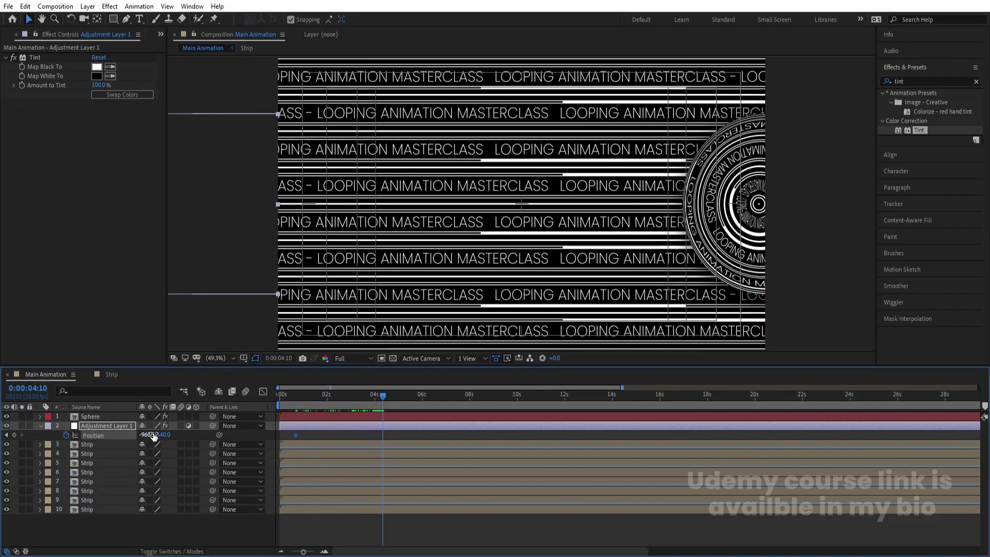
At 0:00:04:10, centre the adjustment layer horizontally at 960 and preview the wipe.
{"action": "left_click", "coordinate": [903, 69]}
{"action": "left_click", "coordinate": [892, 86]}
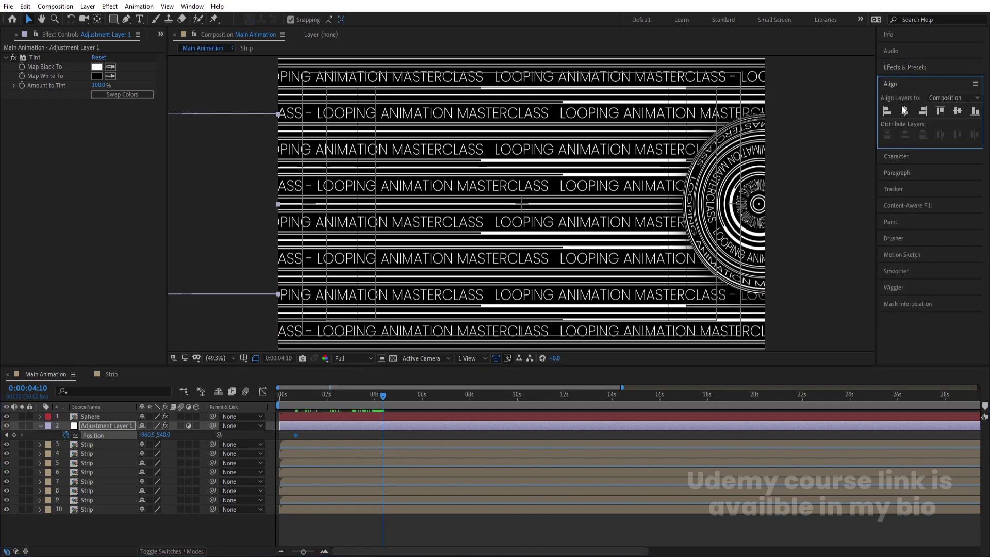
{"action": "left_click", "coordinate": [904, 113]}
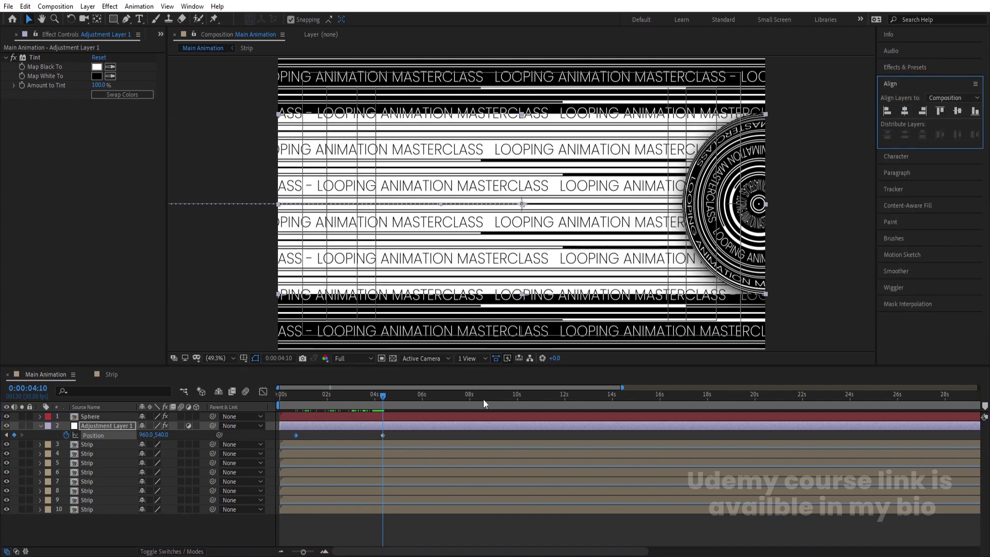
{"action": "key", "text": "Home"}
{"action": "key", "text": "space"}
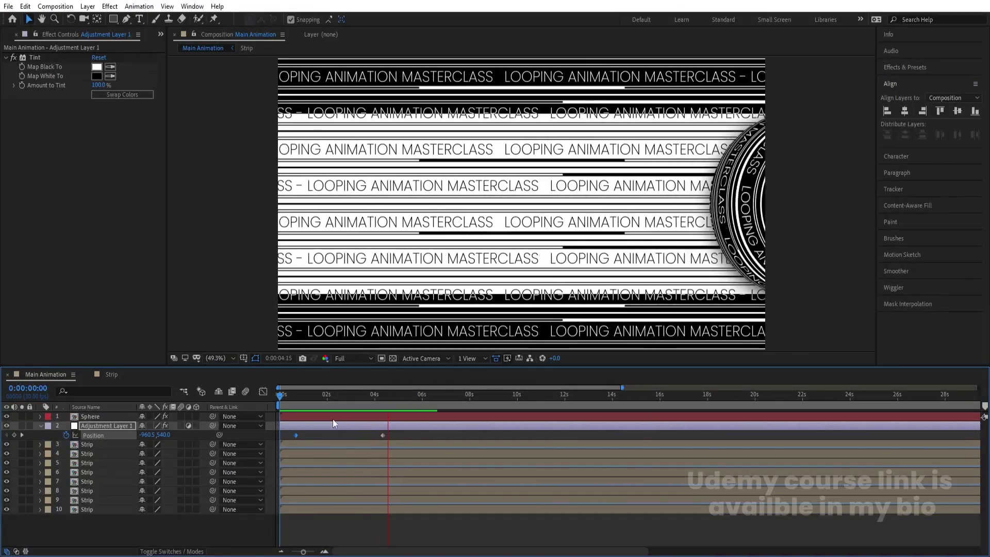
{"action": "key", "text": "space"}
Duplicate the Sphere layer and shift the copy to start at 0:00:05:00.
{"action": "key", "text": "j"}
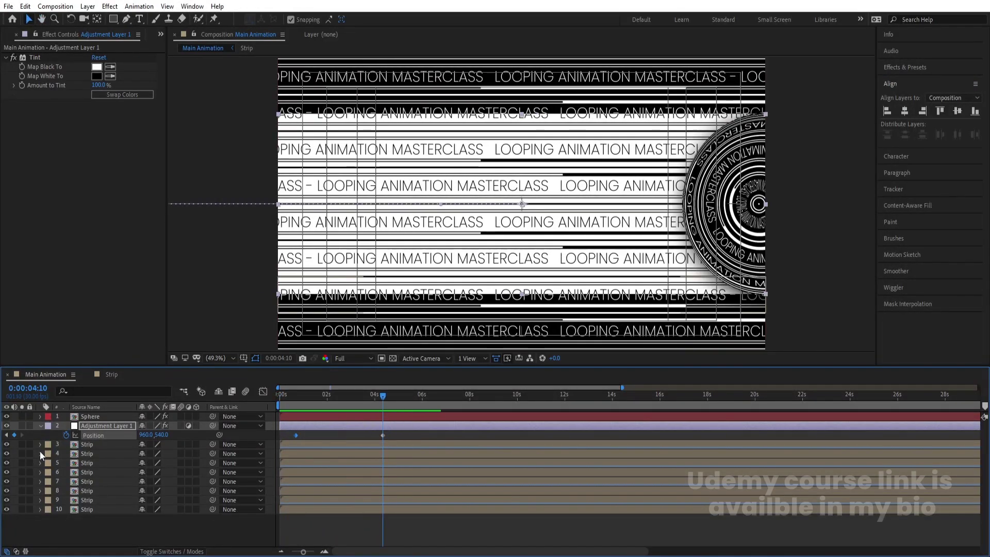
{"action": "left_click", "coordinate": [93, 417]}
{"action": "key", "text": "ctrl+d"}
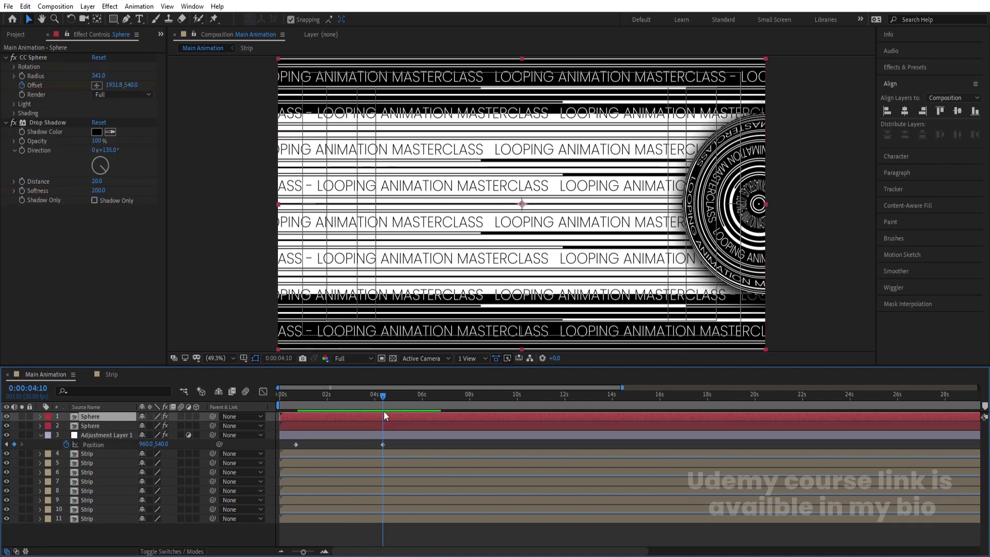
{"action": "key", "text": "equal"}
{"action": "left_click", "coordinate": [413, 395]}
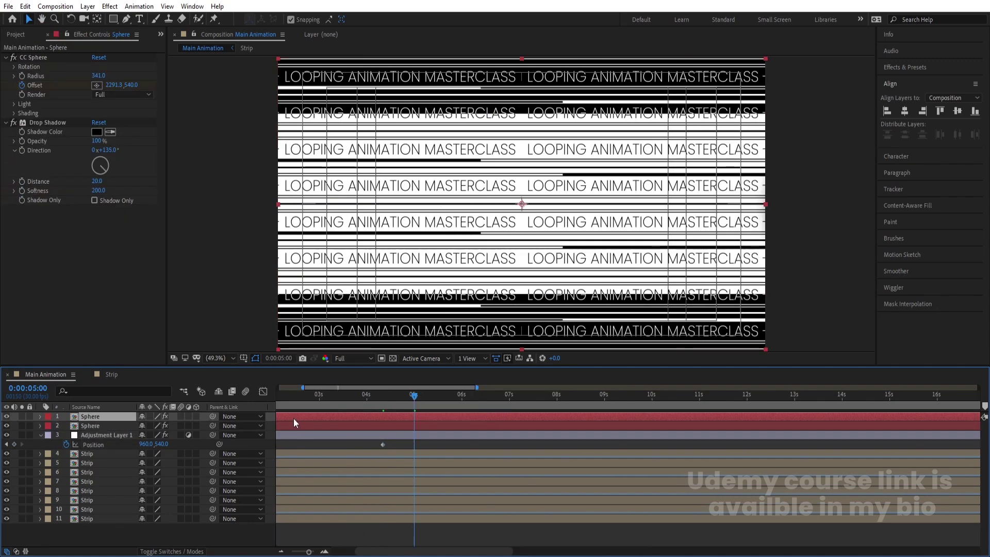
{"action": "left_click_drag", "start_coordinate": [293, 419], "coordinate": [532, 415]}
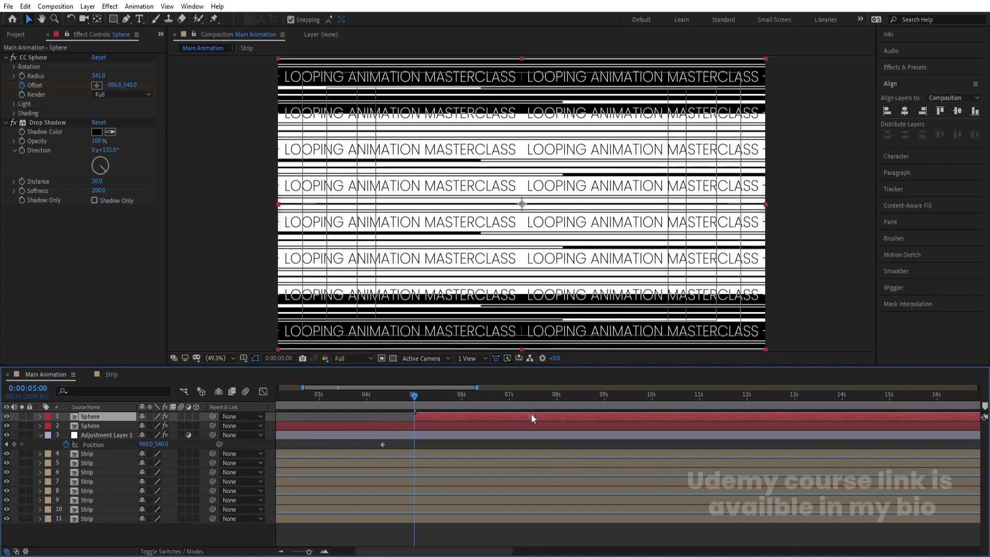
{"action": "left_click_drag", "start_coordinate": [411, 393], "coordinate": [445, 403]}
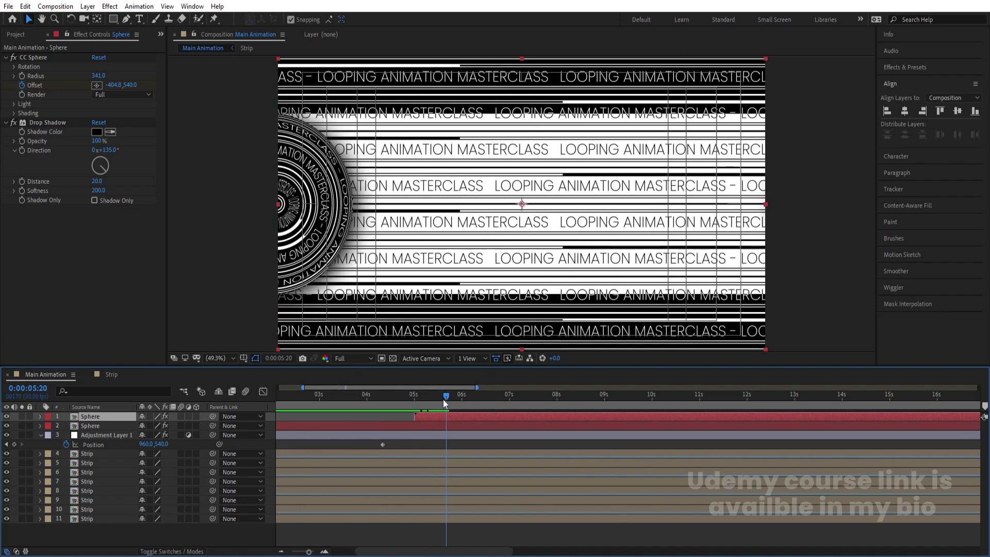
{"action": "left_click", "coordinate": [412, 435]}
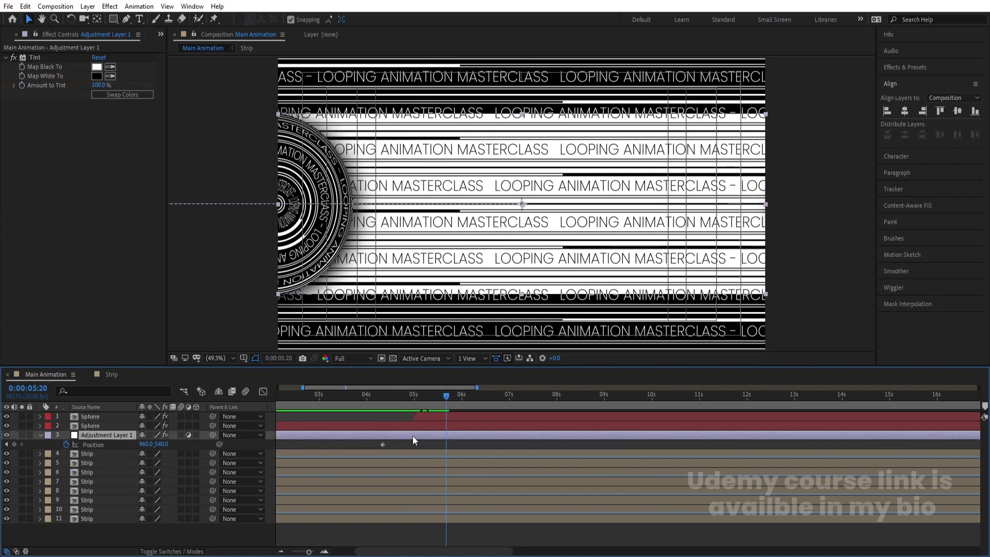
Hold Adjustment Layer 1 at centre until 5:20, then slide it off right to x 2878.9.
{"action": "left_click", "coordinate": [13, 443]}
{"action": "key", "text": "minus"}
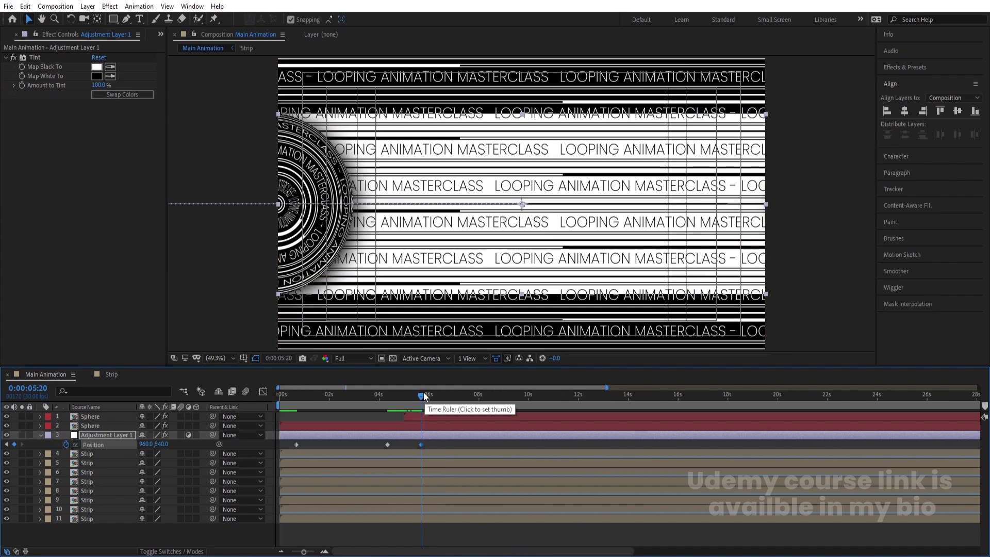
{"action": "left_click_drag", "start_coordinate": [420, 398], "coordinate": [512, 407]}
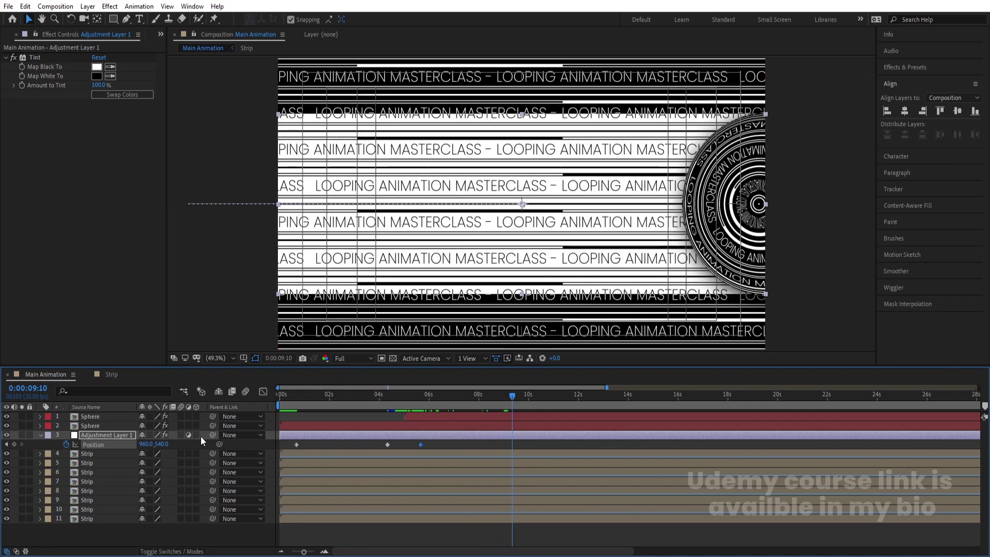
{"action": "left_click_drag", "start_coordinate": [347, 273], "coordinate": [750, 261]}
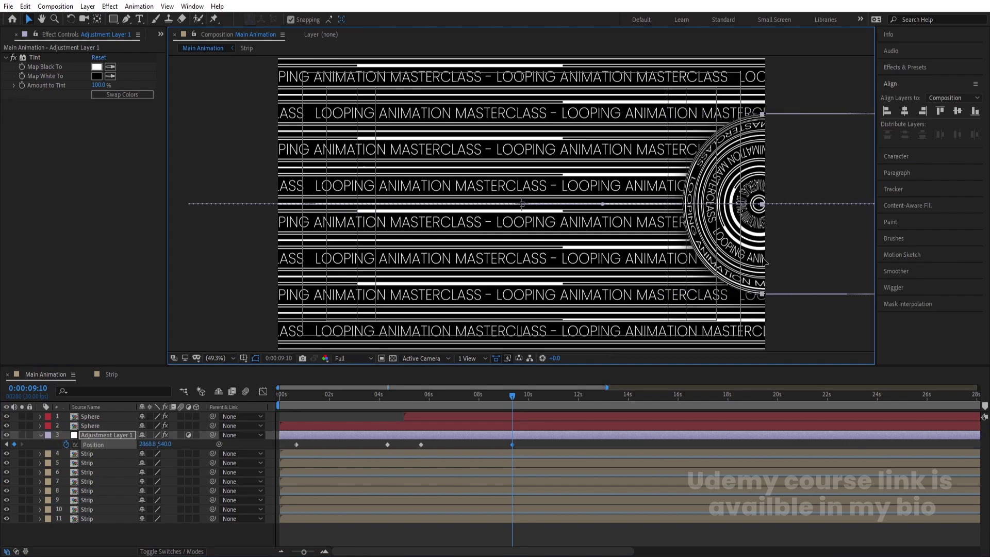
{"action": "left_click", "coordinate": [421, 400]}
{"action": "key", "text": "space"}
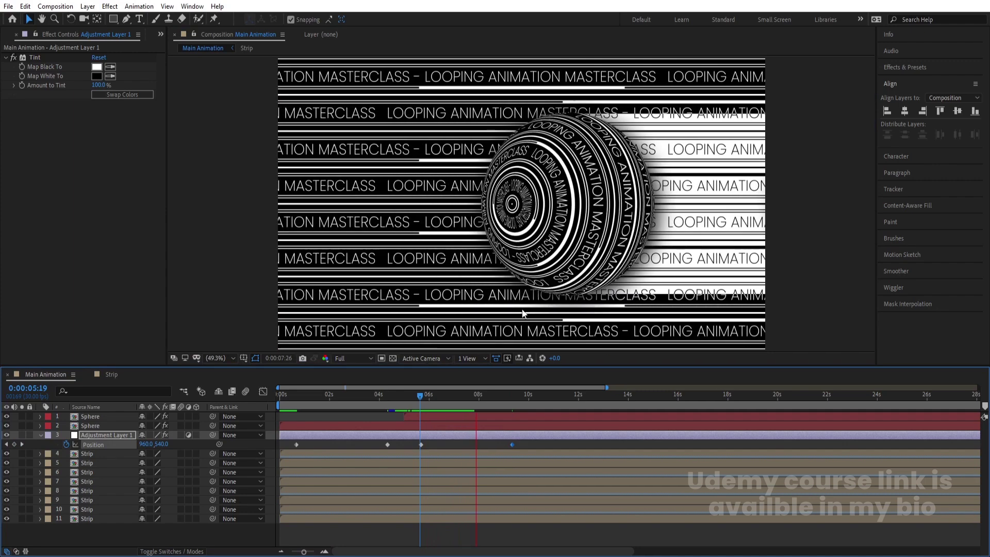
{"action": "key", "text": "space"}
{"action": "left_click", "coordinate": [527, 398]}
{"action": "key", "text": "="}
{"action": "key", "text": "="}
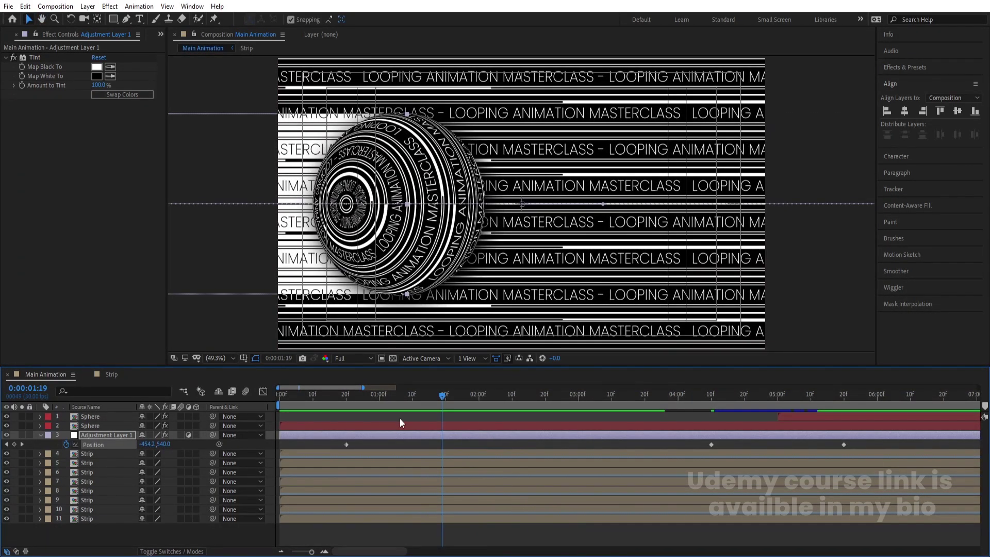
Apply a colour-swapped Tint to the Sphere layer so the sphere turns white.
{"action": "left_click", "coordinate": [395, 419]}
{"action": "left_click", "coordinate": [399, 424]}
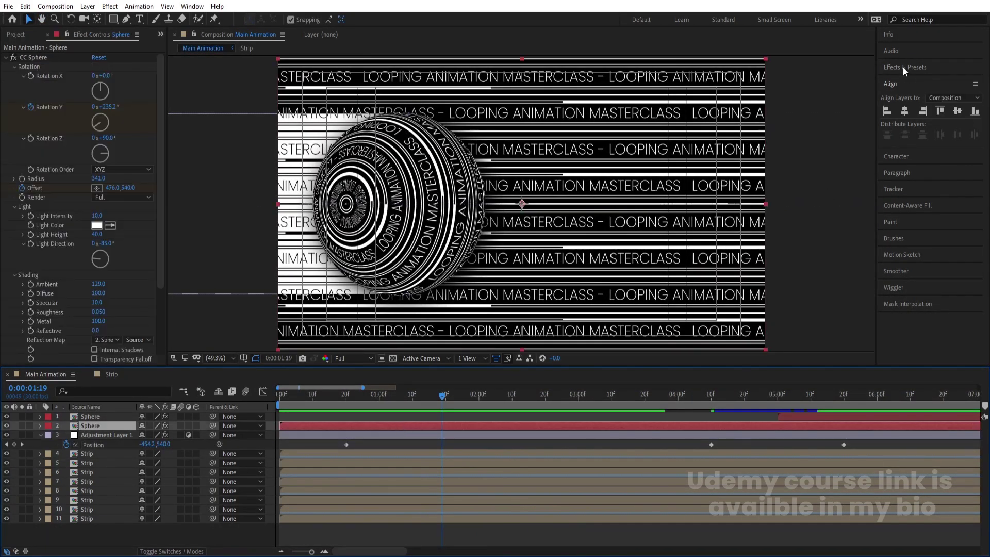
{"action": "left_click", "coordinate": [7, 58]}
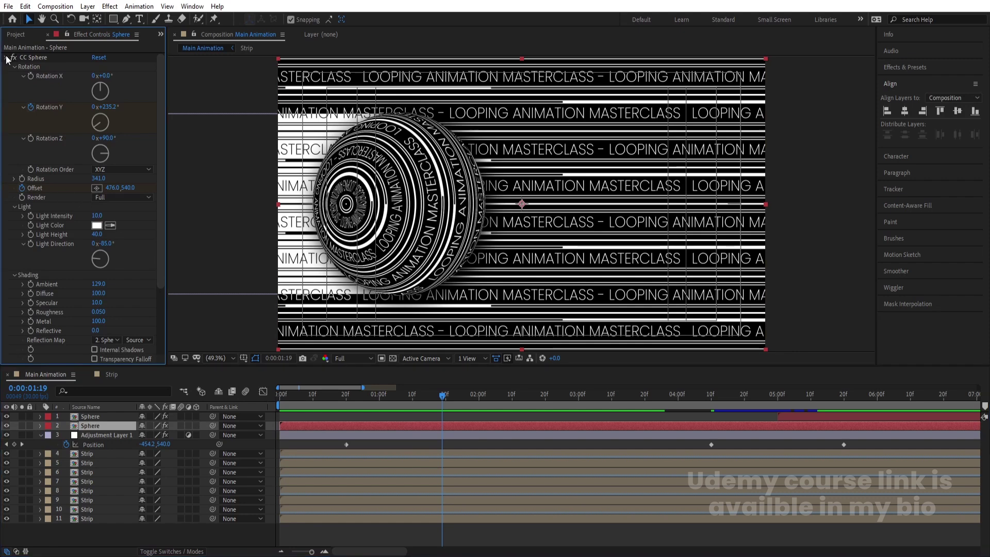
{"action": "left_click", "coordinate": [896, 66]}
{"action": "double_click", "coordinate": [921, 130]}
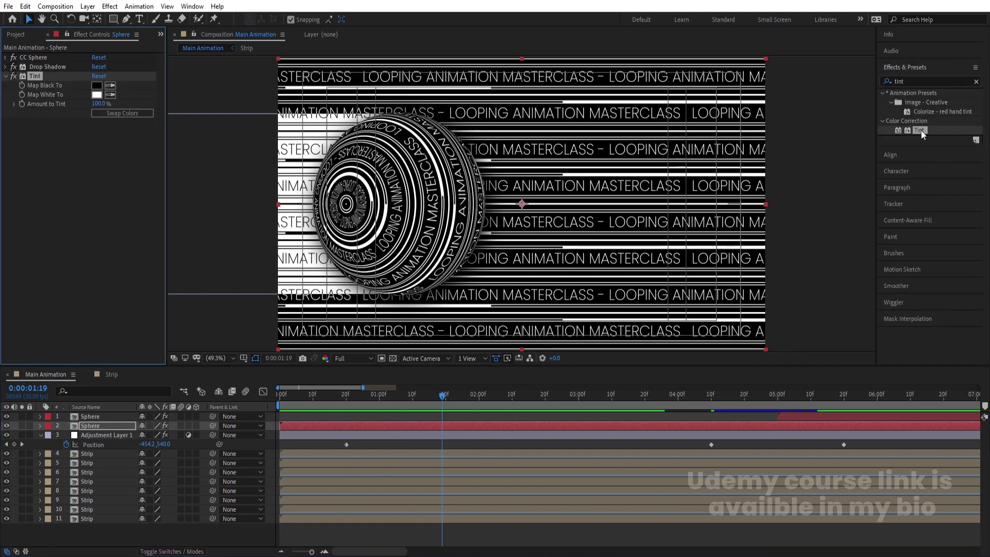
{"action": "left_click", "coordinate": [109, 111]}
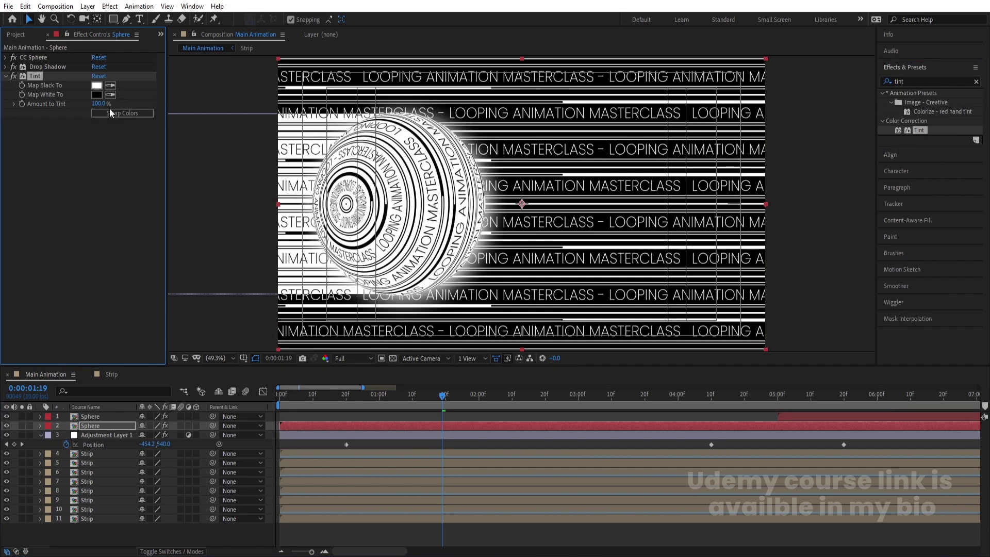
Move Drop Shadow below Tint in the effect stack and preview from 0:00:05:12.
{"action": "left_click", "coordinate": [38, 68]}
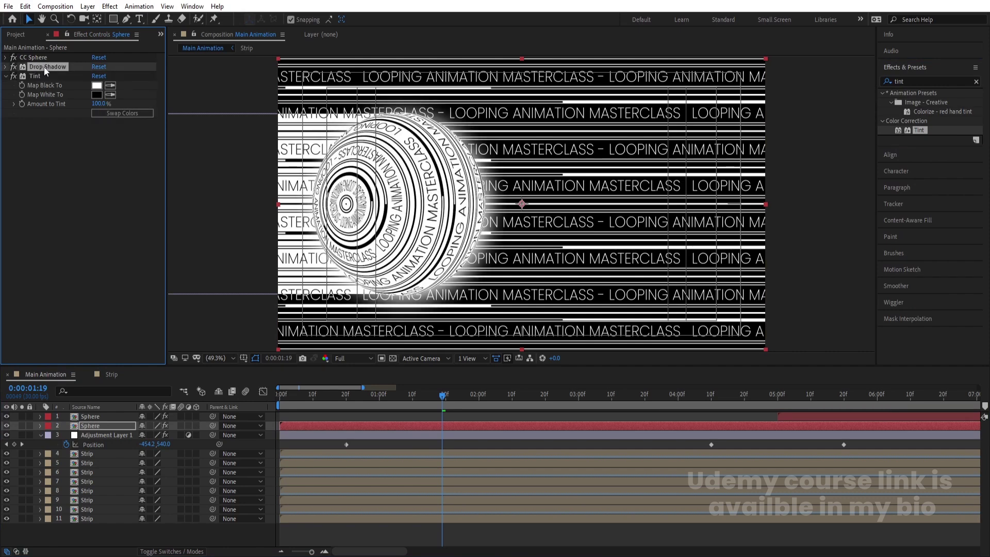
{"action": "left_click_drag", "start_coordinate": [44, 67], "coordinate": [54, 119]}
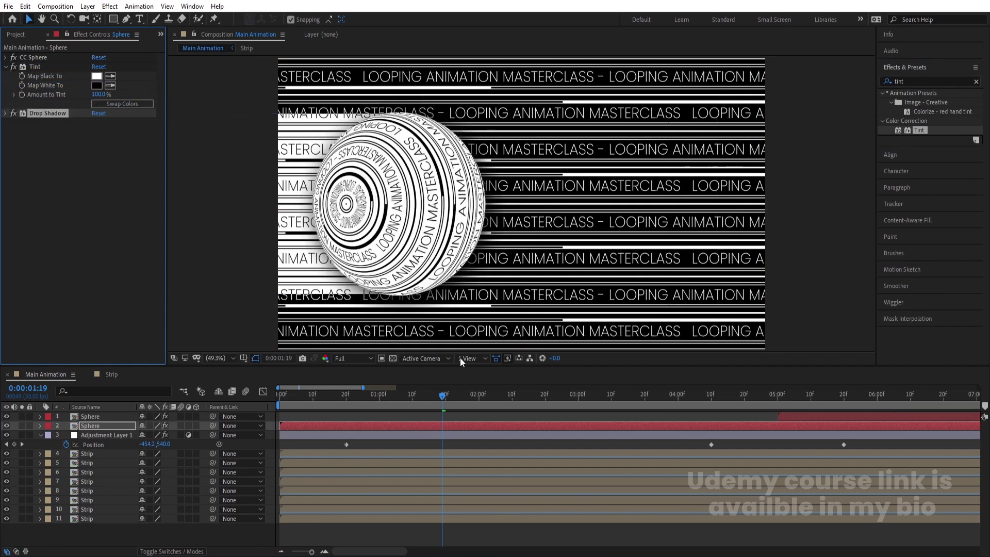
{"action": "key", "text": "space"}
{"action": "key", "text": "minus"}
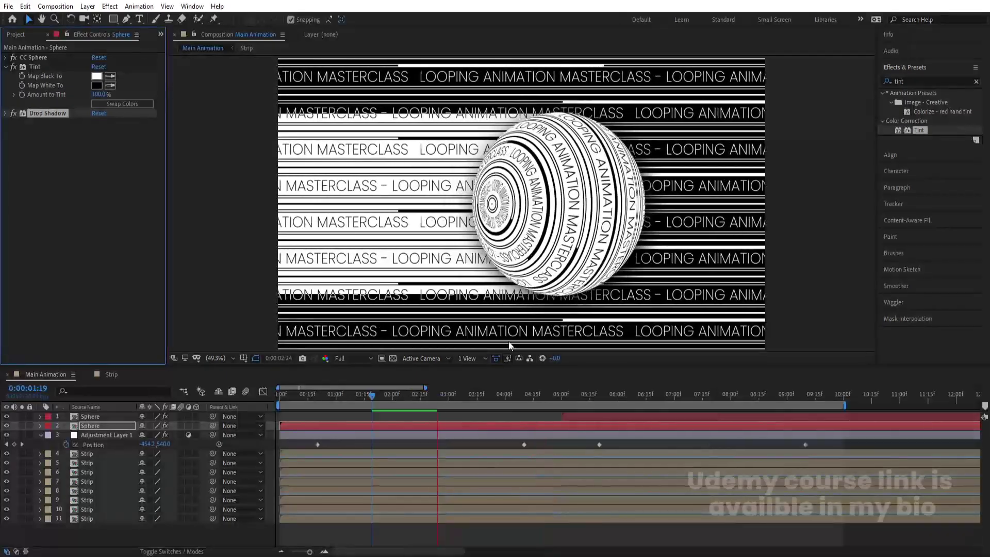
{"action": "left_click", "coordinate": [583, 397]}
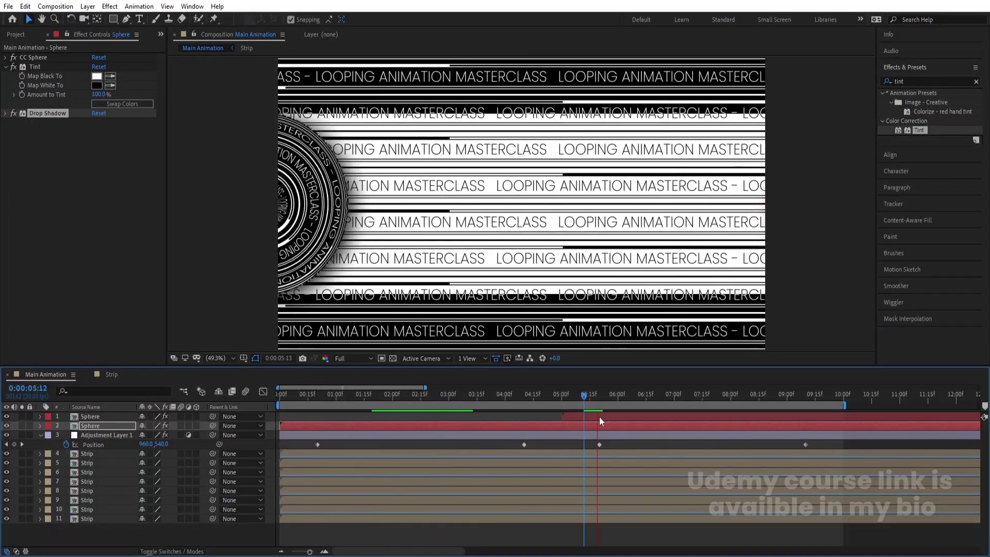
{"action": "key", "text": "space"}
{"action": "key", "text": "space"}
Add Adjustment Layer 2 on top with a swapped Tint and preview the inverted comp.
{"action": "key", "text": "u"}
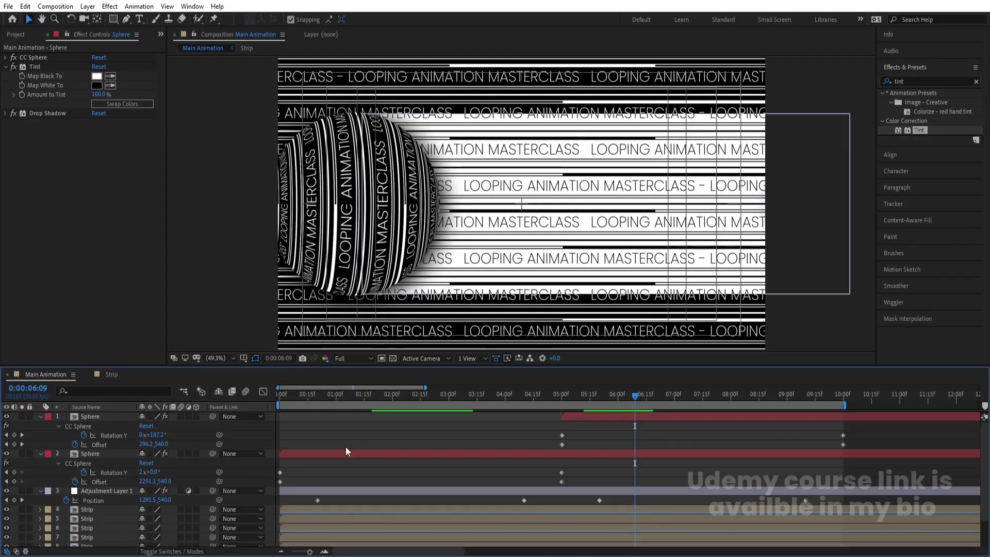
{"action": "key", "text": "u"}
{"action": "right_click", "coordinate": [138, 527]}
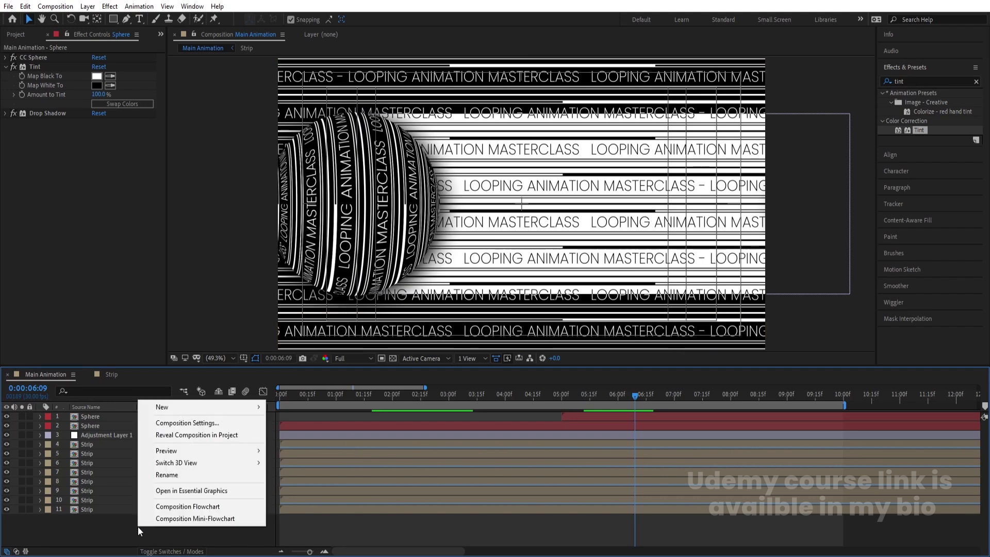
{"action": "mouse_move", "coordinate": [175, 409]}
{"action": "left_click", "coordinate": [322, 496]}
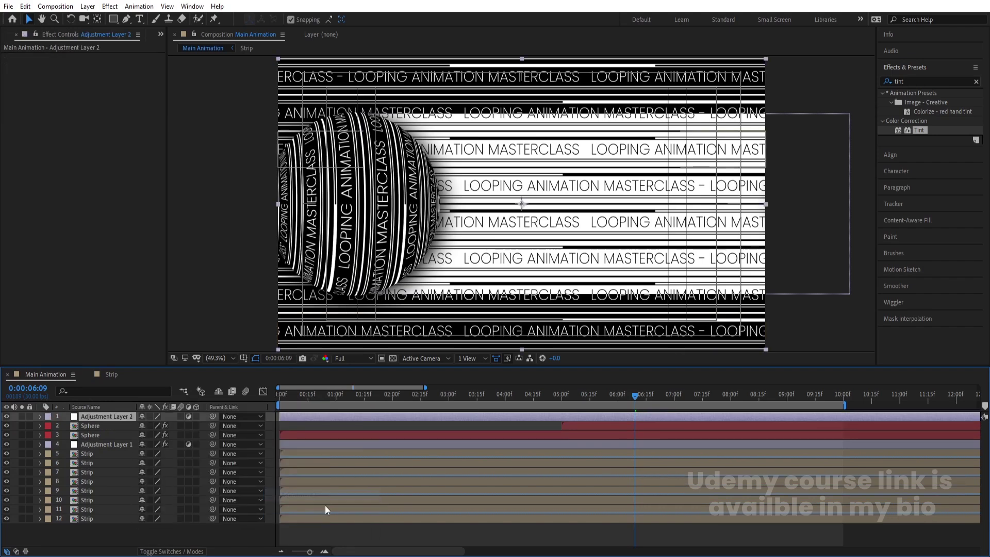
{"action": "double_click", "coordinate": [917, 131]}
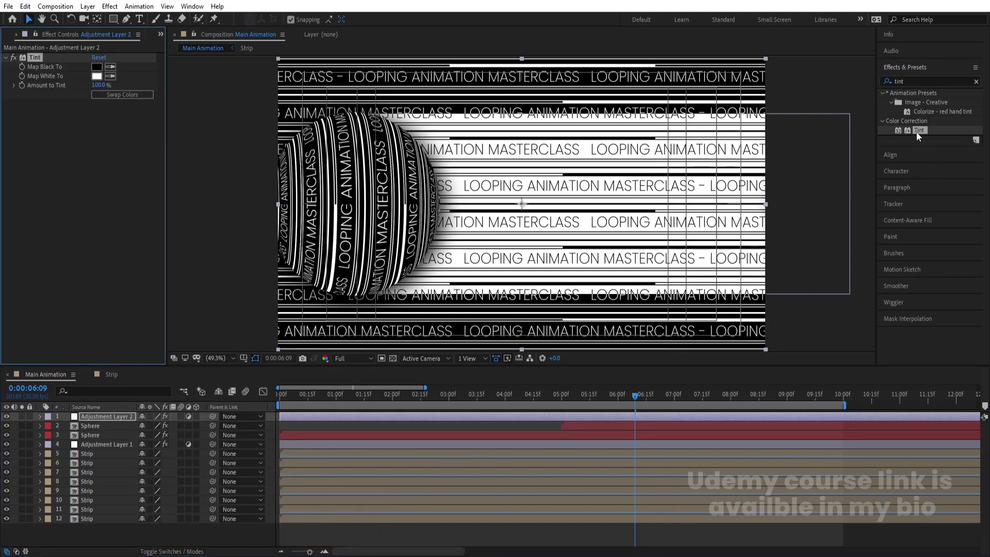
{"action": "left_click", "coordinate": [121, 94]}
{"action": "key", "text": "space"}
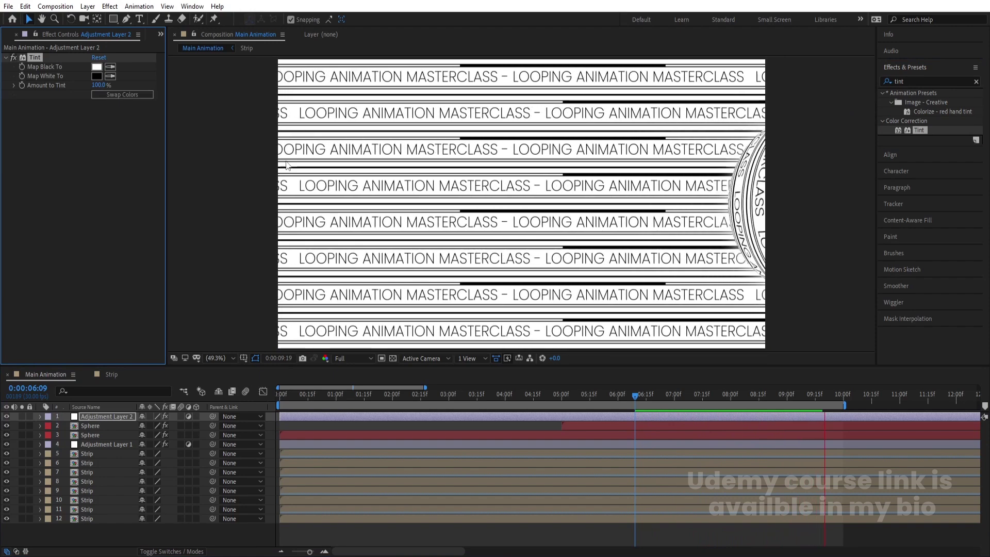
{"action": "left_click", "coordinate": [363, 410]}
Set the Tint colours to red FF0000 and white FFFFFF, swapped so dark areas turn red.
{"action": "left_click", "coordinate": [360, 394]}
{"action": "left_click", "coordinate": [431, 393]}
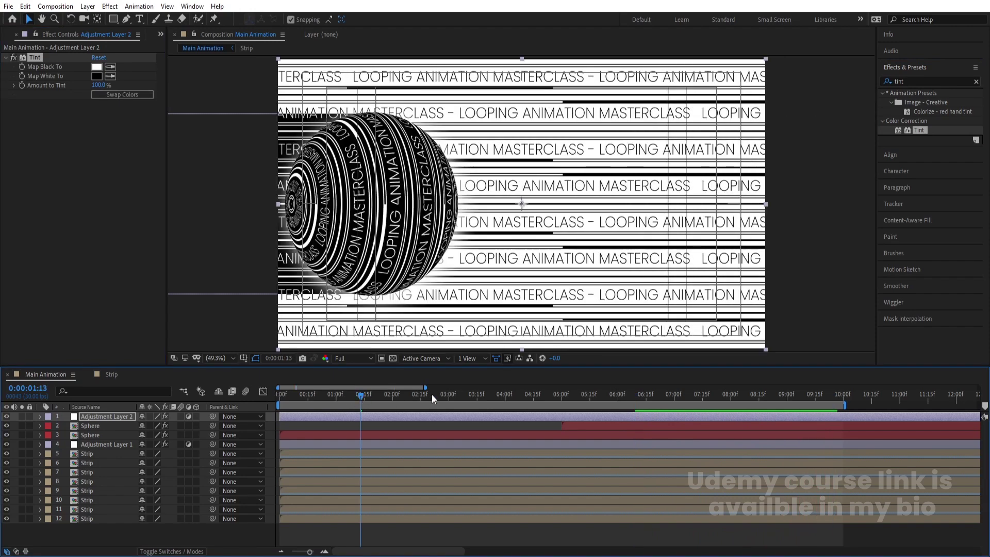
{"action": "left_click", "coordinate": [122, 94]}
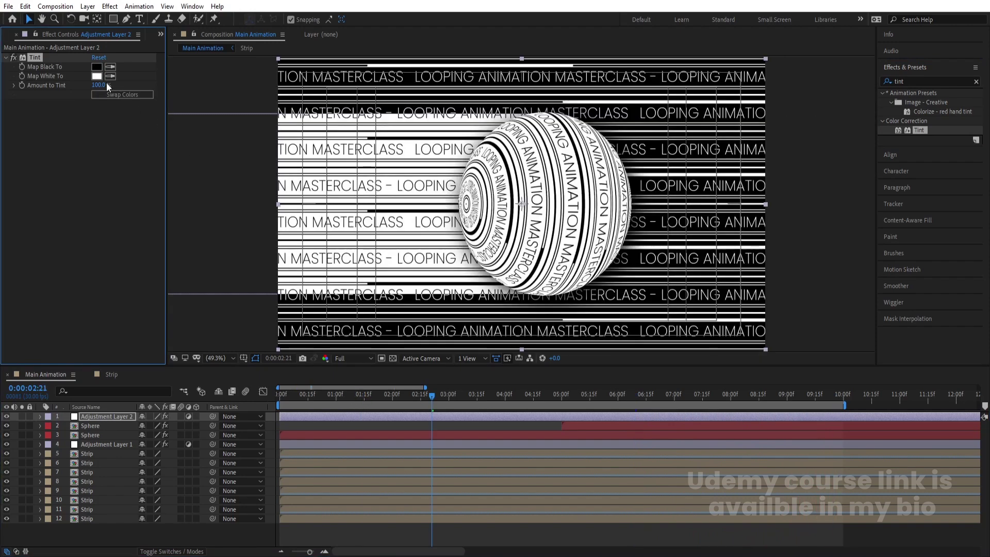
{"action": "left_click", "coordinate": [98, 76]}
{"action": "type", "text": "FF0000"}
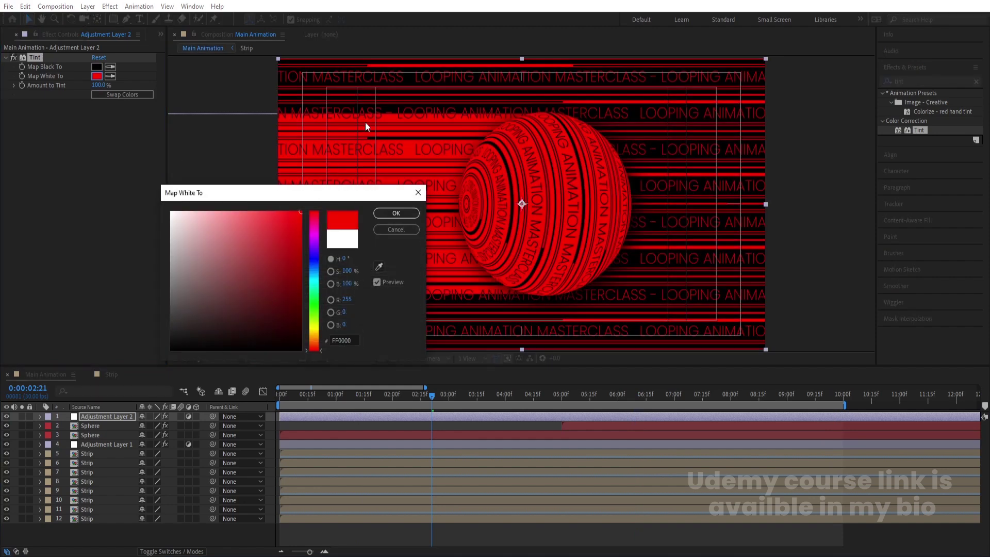
{"action": "key", "text": "Return"}
{"action": "left_click", "coordinate": [96, 67]}
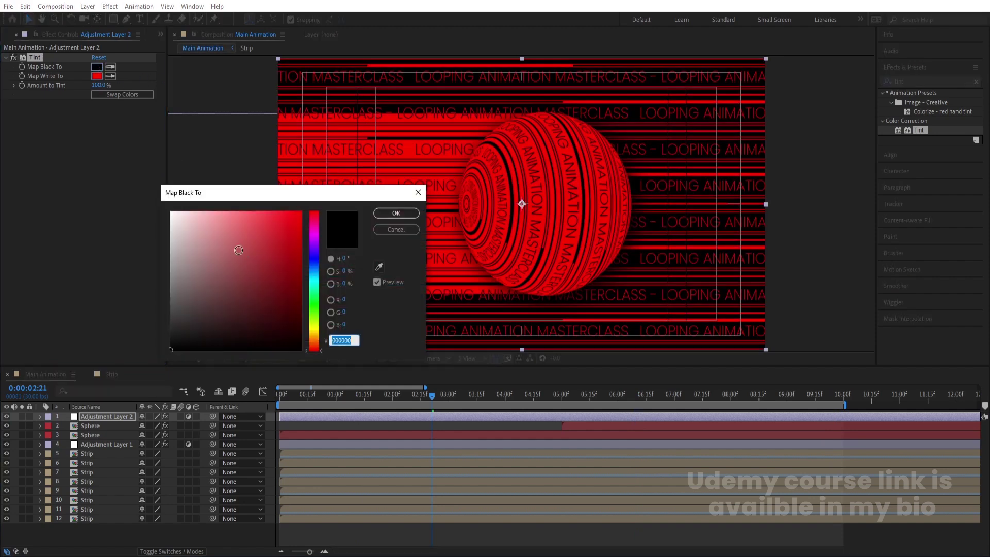
{"action": "type", "text": "FFFFFF"}
{"action": "key", "text": "Return"}
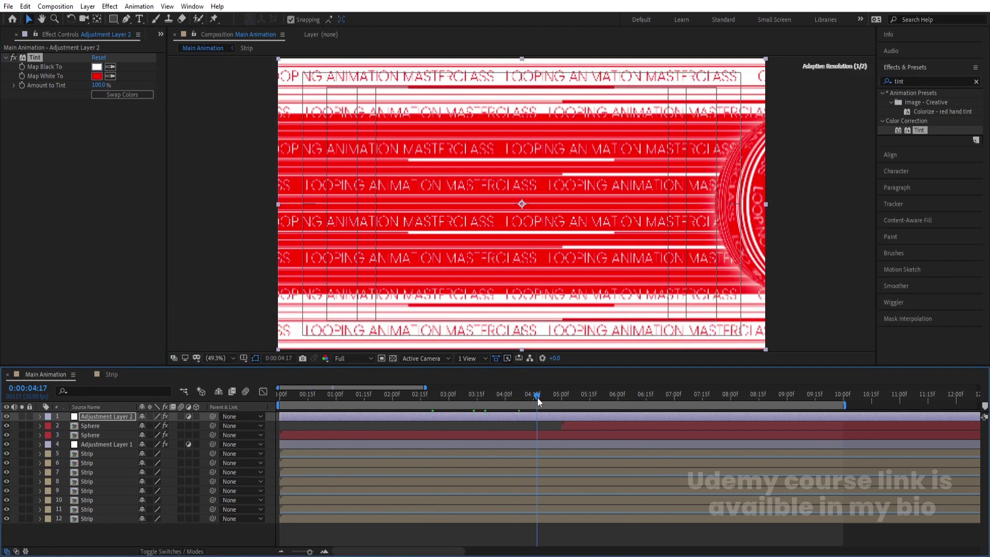
{"action": "left_click", "coordinate": [122, 95]}
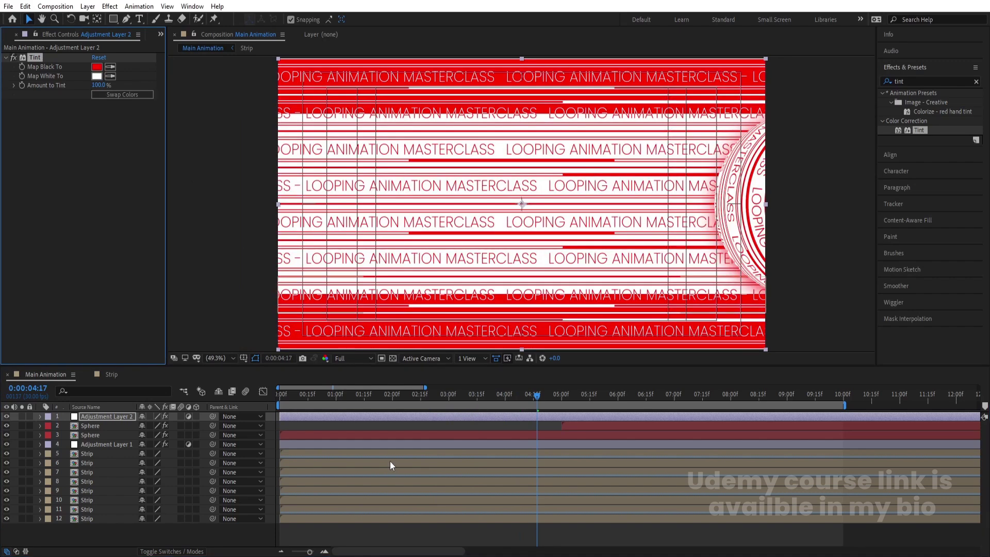
{"action": "left_click", "coordinate": [347, 398]}
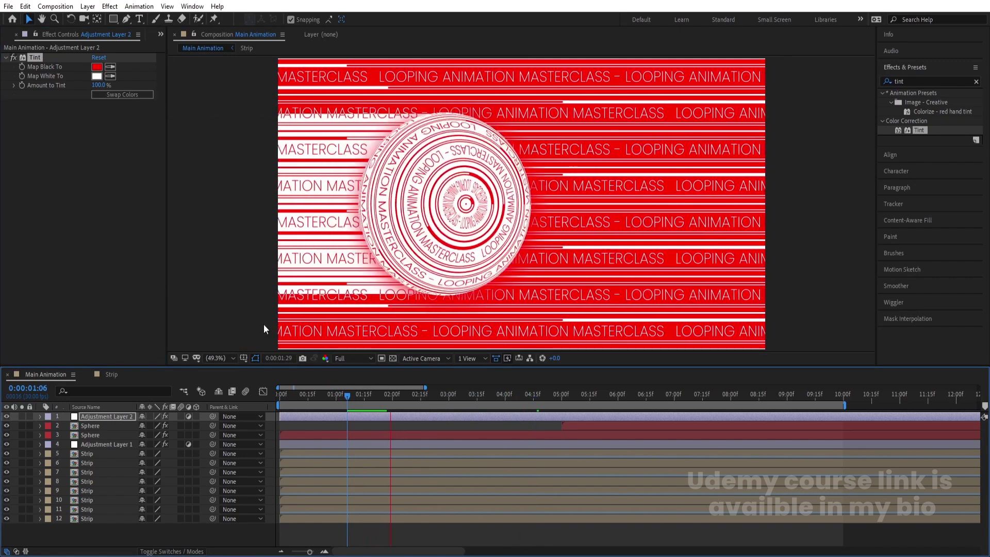
Try a purple Map Black To colour, preview it, then revert to the red tint.
{"action": "left_click", "coordinate": [97, 67]}
{"action": "left_click", "coordinate": [313, 264]}
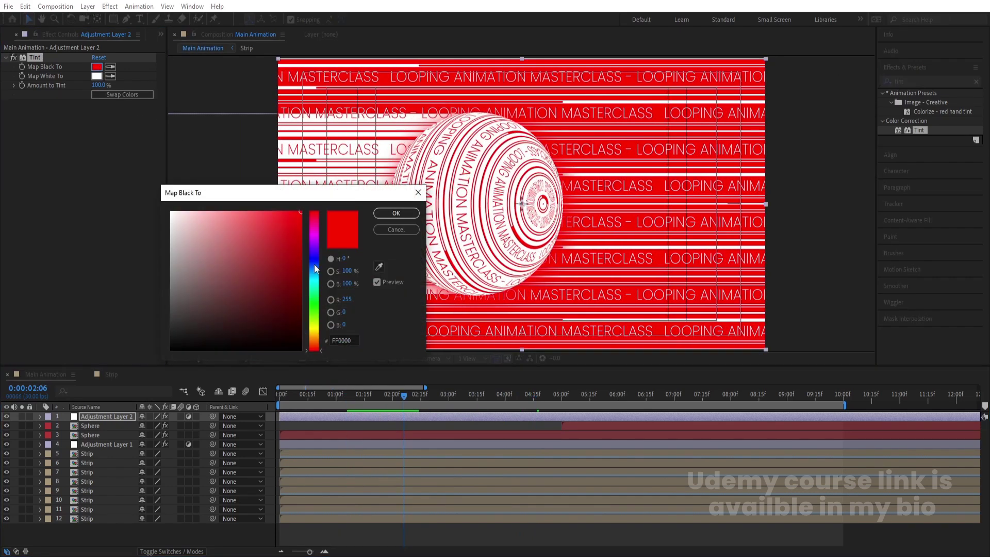
{"action": "left_click", "coordinate": [304, 215]}
{"action": "left_click", "coordinate": [301, 252]}
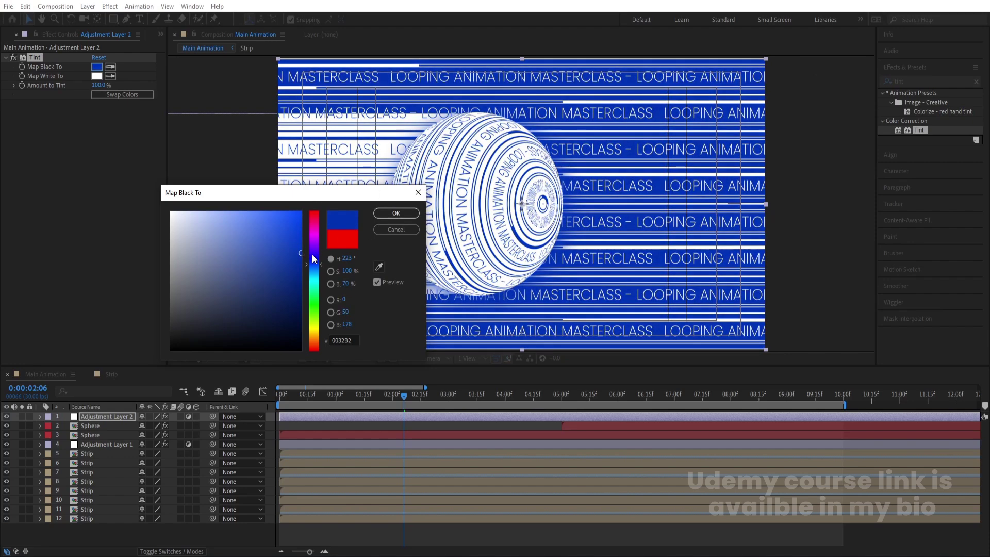
{"action": "left_click", "coordinate": [313, 255]}
{"action": "left_click", "coordinate": [300, 212]}
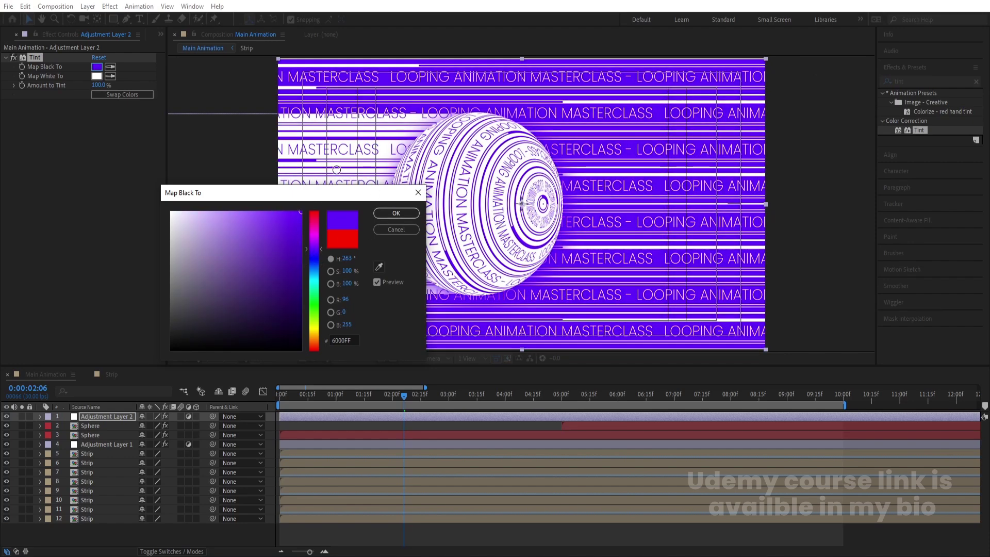
{"action": "left_click", "coordinate": [384, 214]}
{"action": "key", "text": "space"}
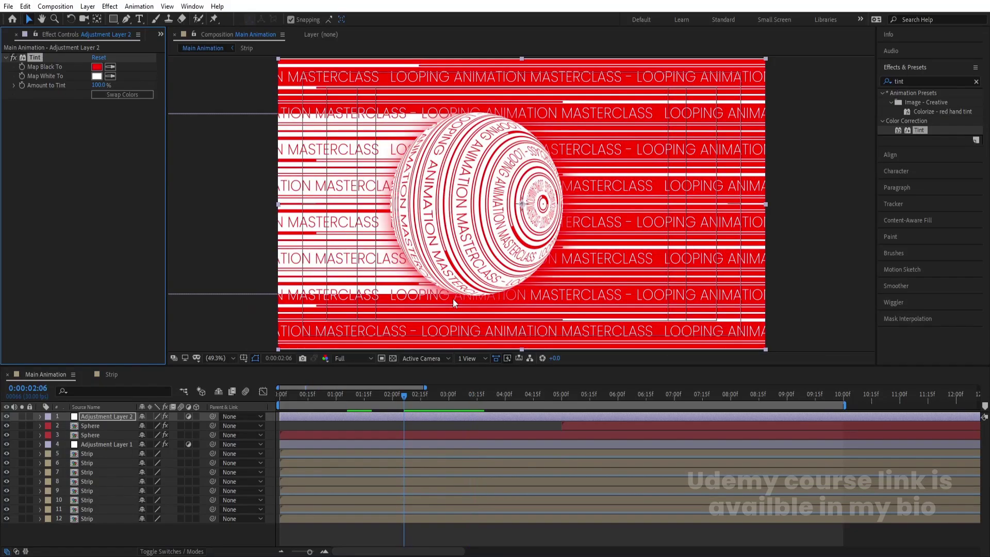
{"action": "key", "text": "space"}
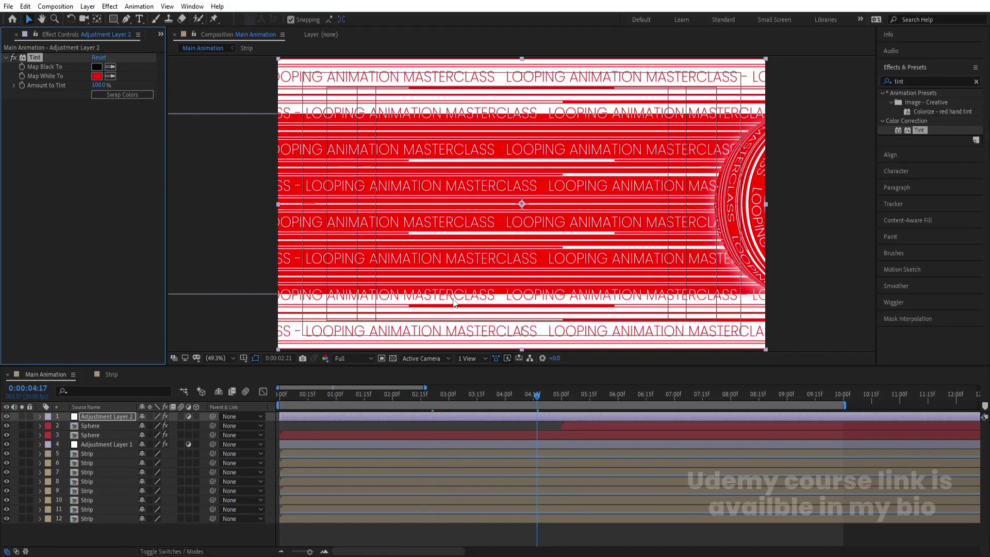